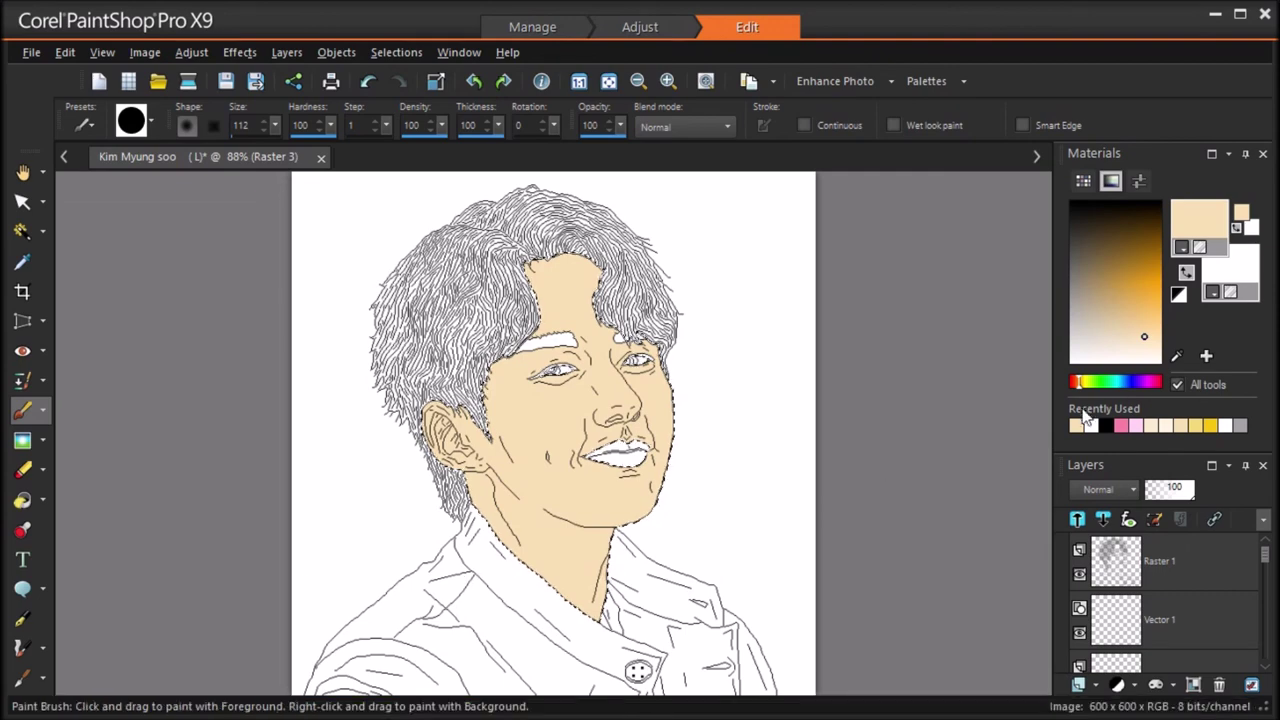
# Step: Paint pale cream highlights along the nose using a lighter skin tone and brush size 7
pyautogui.click(1131, 347)
pyautogui.doubleClick(244, 125)
pyautogui.write('7')
pyautogui.click(605, 352)
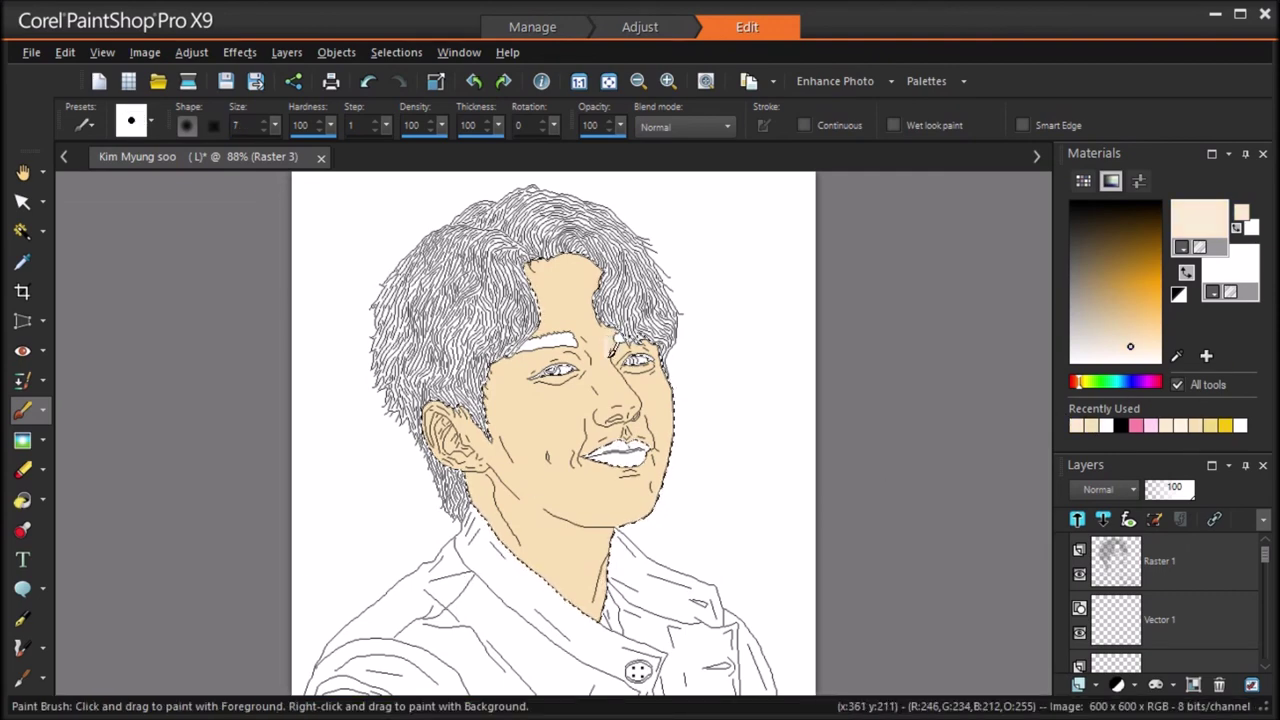
pyautogui.scroll(5, 633, 420)
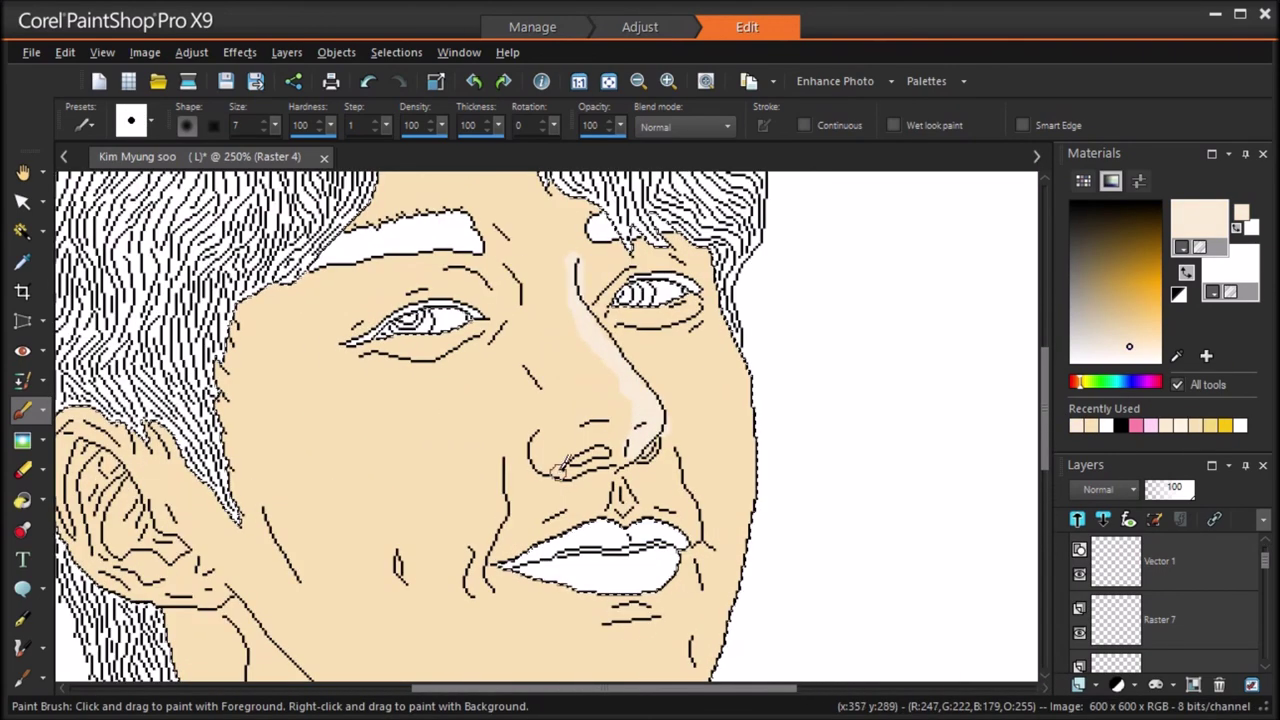
pyautogui.moveTo(611, 432)
pyautogui.mouseDown()
pyautogui.moveTo(625, 403)
pyautogui.moveTo(567, 268)
pyautogui.moveTo(599, 434)
pyautogui.mouseUp()
# Step: Paint pale cream highlights around the mouth, chin, eyelids, cheeks and smile lines
pyautogui.moveTo(630, 483); pyautogui.dragTo(685, 532)
pyautogui.moveTo(596, 658); pyautogui.dragTo(662, 626)
pyautogui.moveTo(612, 322); pyautogui.dragTo(690, 320)
pyautogui.moveTo(529, 270); pyautogui.dragTo(542, 316)
pyautogui.moveTo(391, 573); pyautogui.dragTo(401, 594)
pyautogui.moveTo(497, 455); pyautogui.dragTo(483, 602)
pyautogui.moveTo(368, 313); pyautogui.dragTo(450, 288)
pyautogui.moveTo(650, 258); pyautogui.dragTo(607, 268)
pyautogui.moveTo(457, 262); pyautogui.dragTo(482, 278)
pyautogui.moveTo(280, 494); pyautogui.dragTo(296, 496)
pyautogui.moveTo(726, 446)
pyautogui.mouseDown()
pyautogui.moveTo(753, 373)
pyautogui.moveTo(720, 358)
pyautogui.mouseUp()
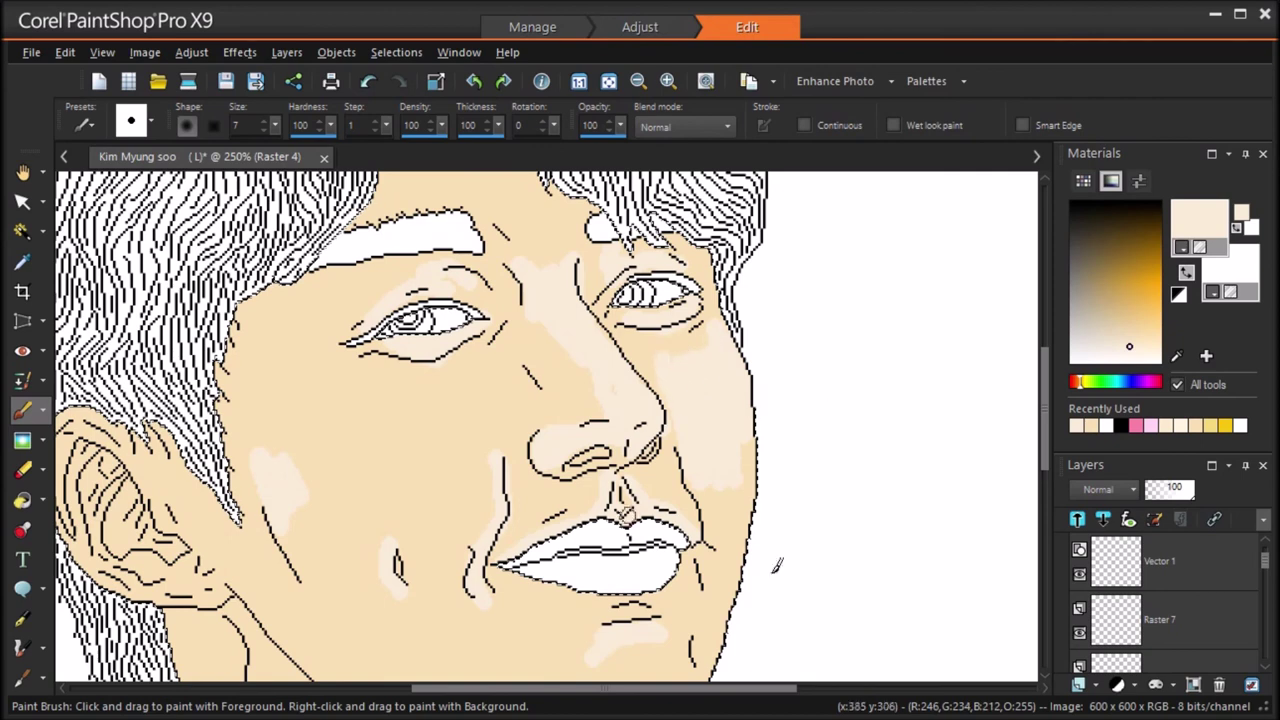
# Step: Extend the pale cream highlights along the jawline, the line below the ear and the chin
pyautogui.moveTo(1045, 420); pyautogui.dragTo(1045, 472)
pyautogui.moveTo(657, 689); pyautogui.dragTo(606, 689)
pyautogui.moveTo(368, 363); pyautogui.dragTo(453, 457)
pyautogui.moveTo(527, 490)
pyautogui.mouseDown()
pyautogui.moveTo(659, 522)
pyautogui.moveTo(776, 519)
pyautogui.moveTo(728, 479)
pyautogui.moveTo(822, 446)
pyautogui.mouseUp()
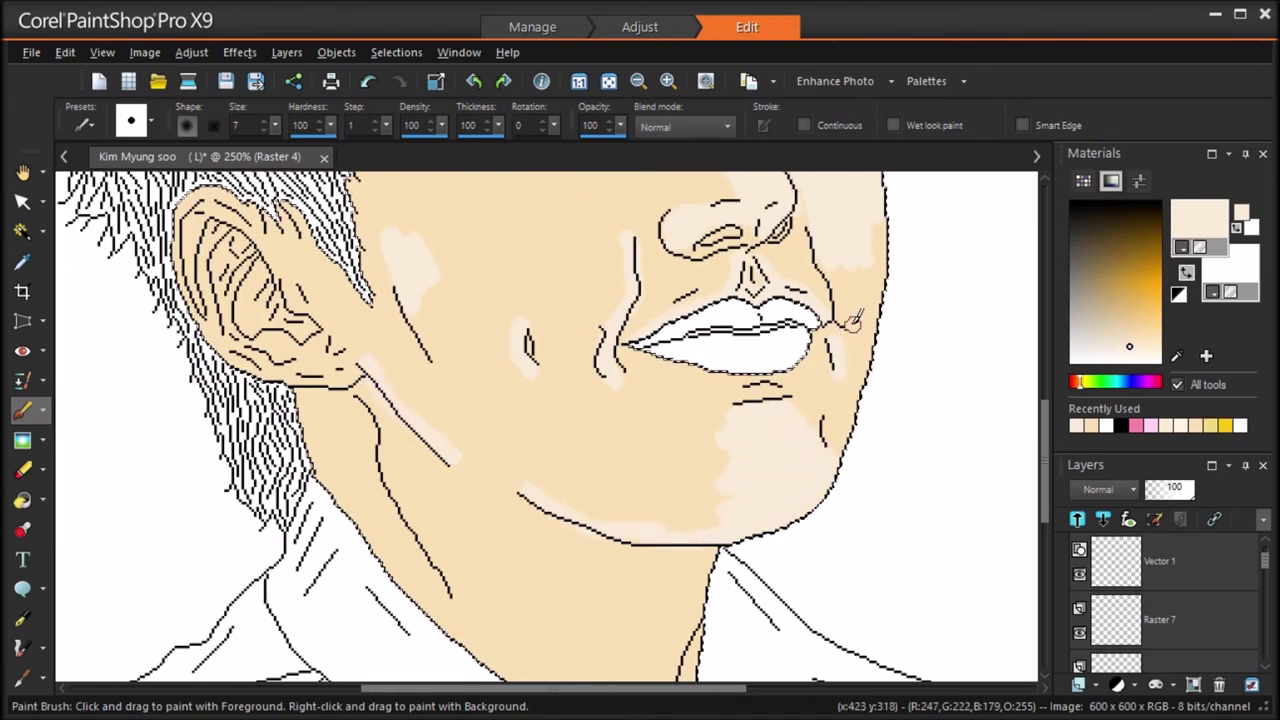
# Step: Paint pale cream highlights on the ear and along the neck lines
pyautogui.moveTo(306, 376)
pyautogui.mouseDown()
pyautogui.moveTo(330, 357)
pyautogui.moveTo(345, 376)
pyautogui.mouseUp()
pyautogui.moveTo(299, 304); pyautogui.dragTo(287, 289)
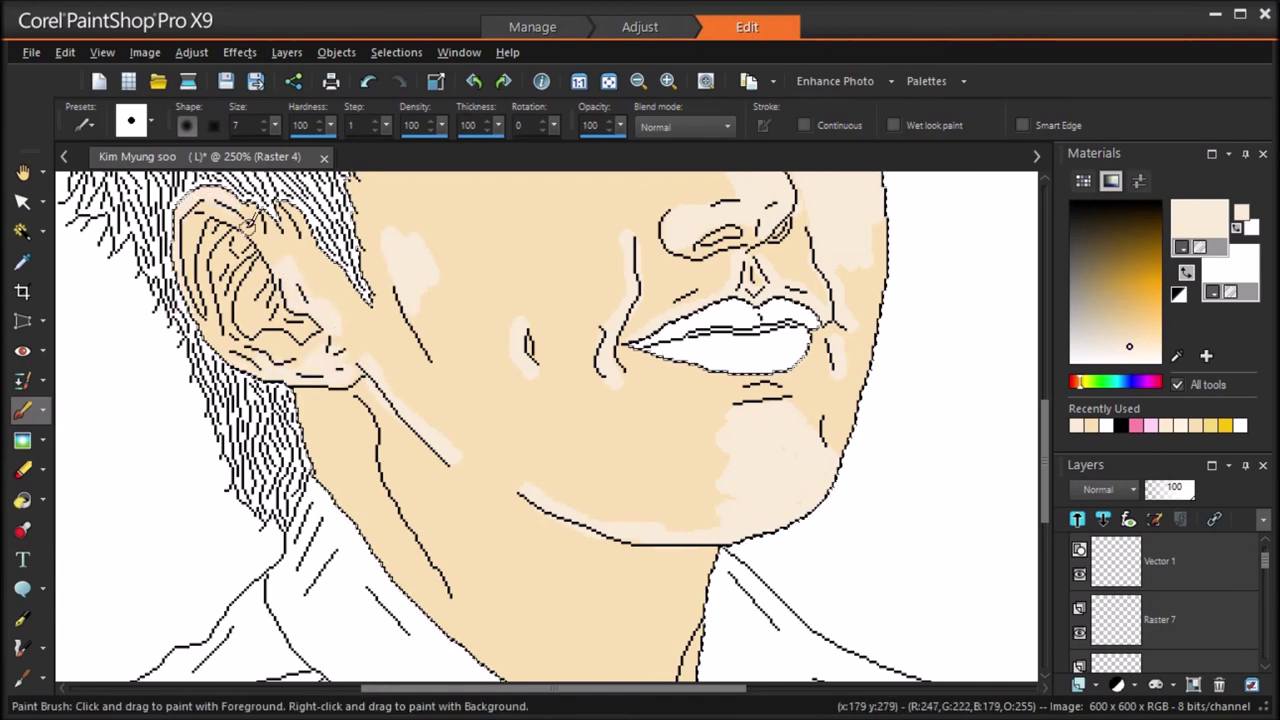
pyautogui.scroll(-3, 693, 470)
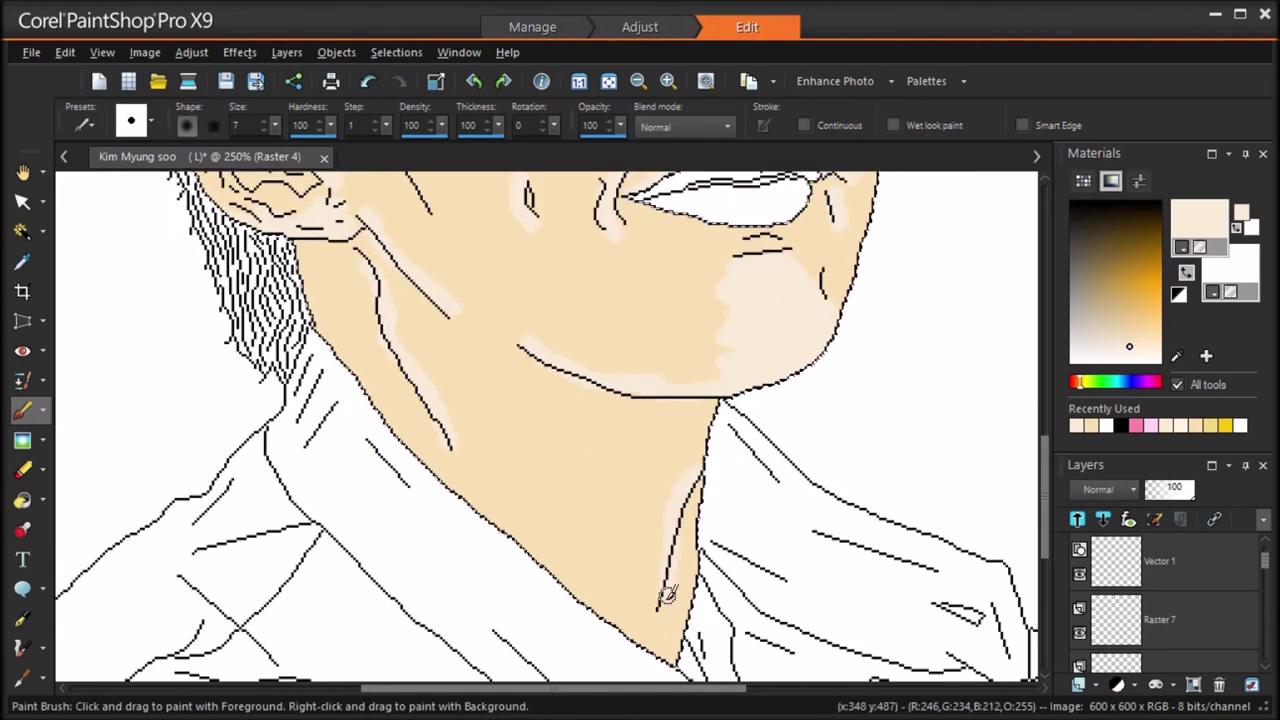
# Step: Paint a broad pale cream highlight across the forehead and fit the whole portrait in view
pyautogui.scroll(15, 614, 471)
pyautogui.moveTo(614, 471); pyautogui.dragTo(600, 445)
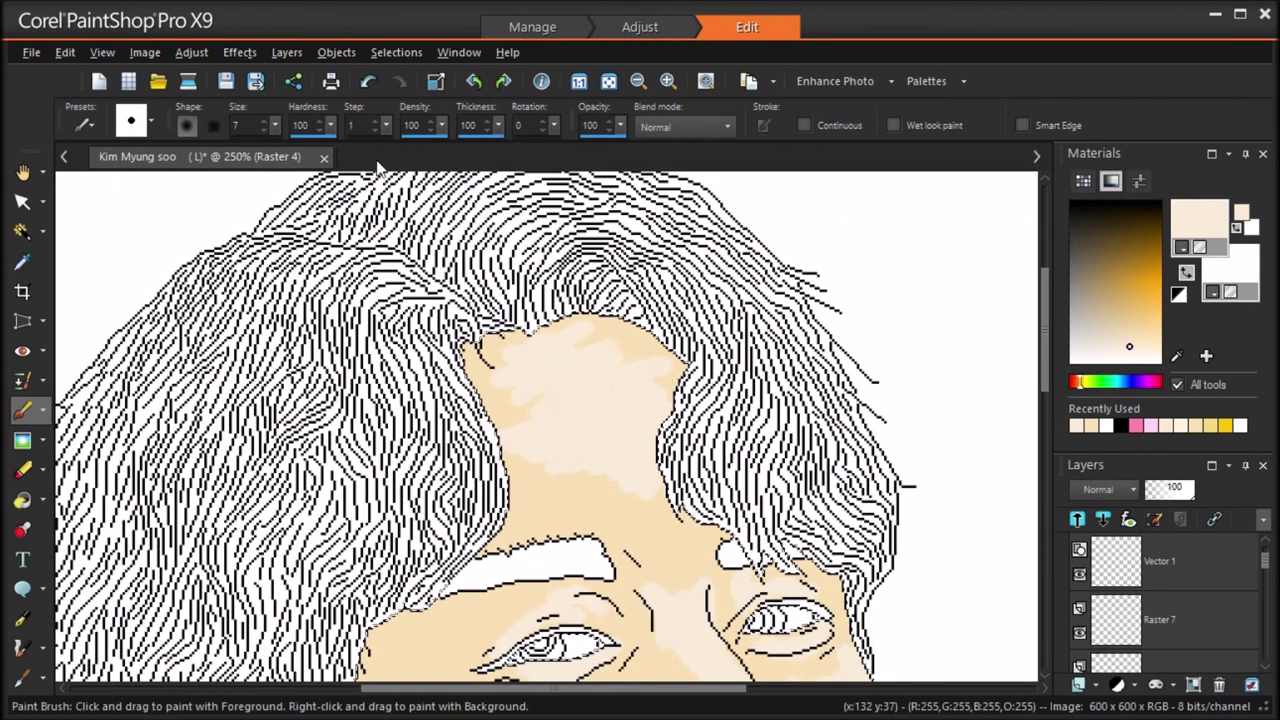
pyautogui.click(609, 81)
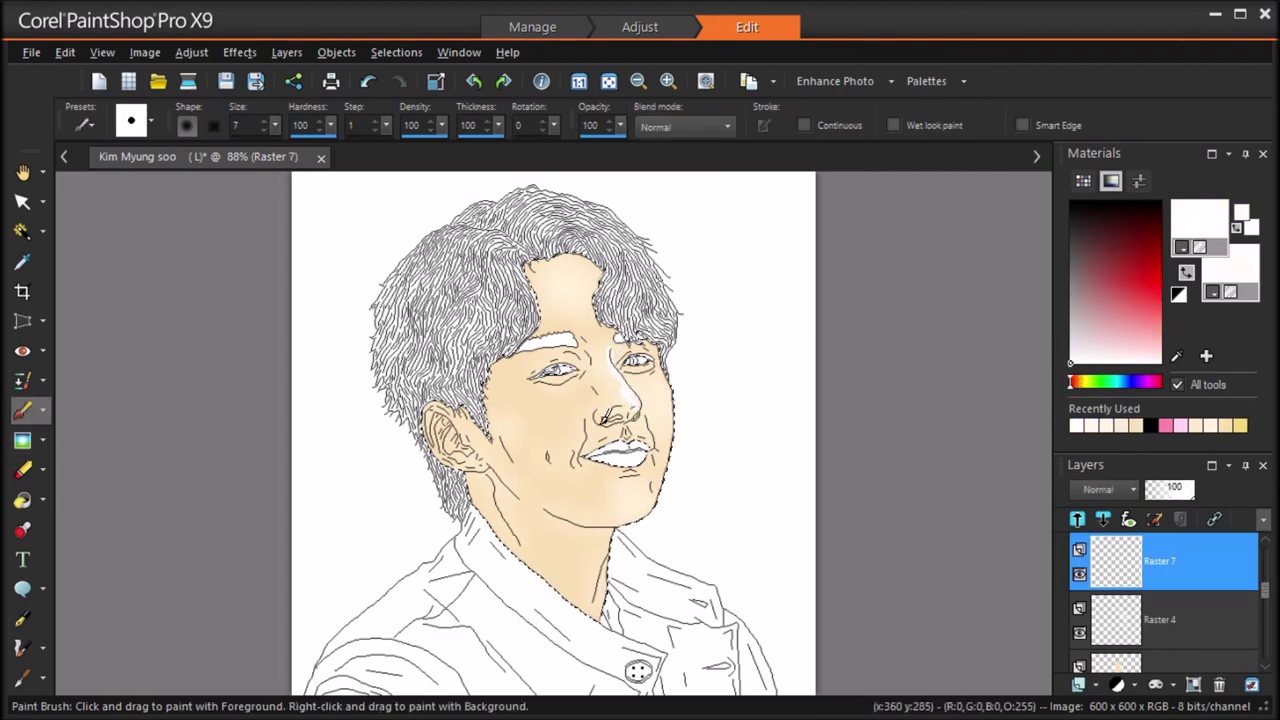
# Step: Paint white highlights on the nose, upper lip, chin, eyelid and forehead
pyautogui.moveTo(605, 411); pyautogui.dragTo(638, 437)
pyautogui.scroll(2, 661, 446)
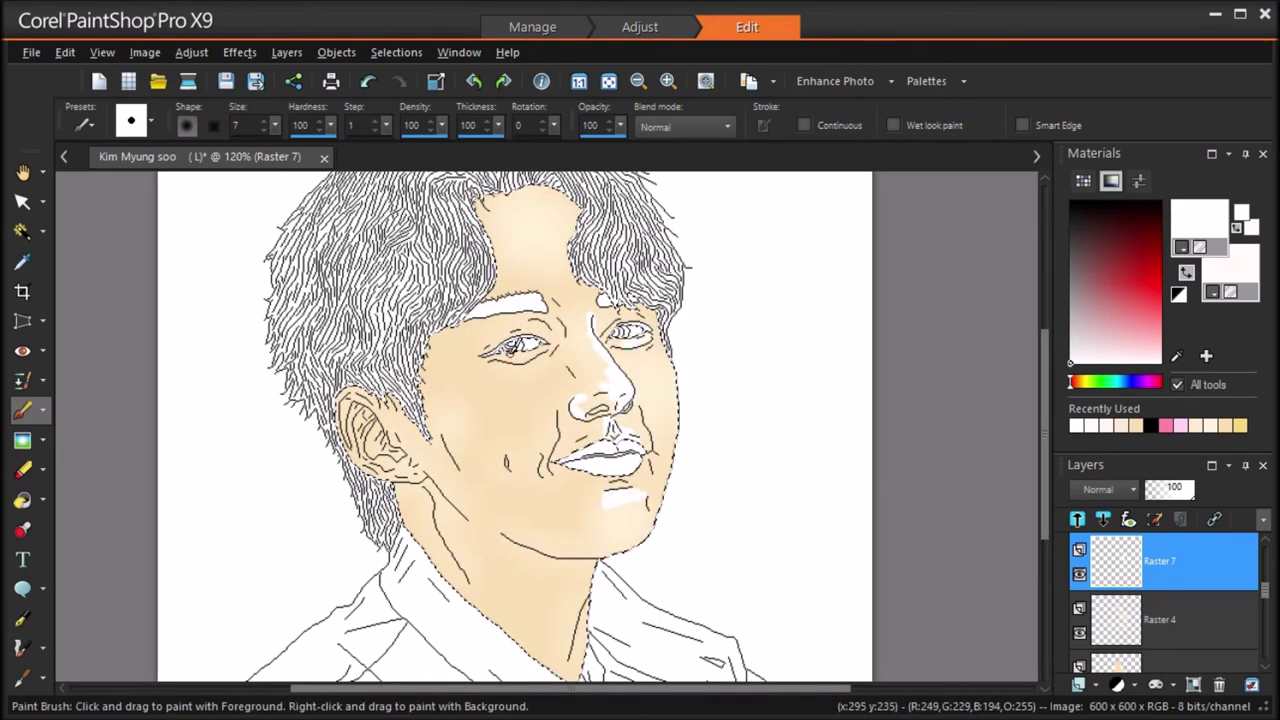
pyautogui.moveTo(545, 205); pyautogui.dragTo(528, 248)
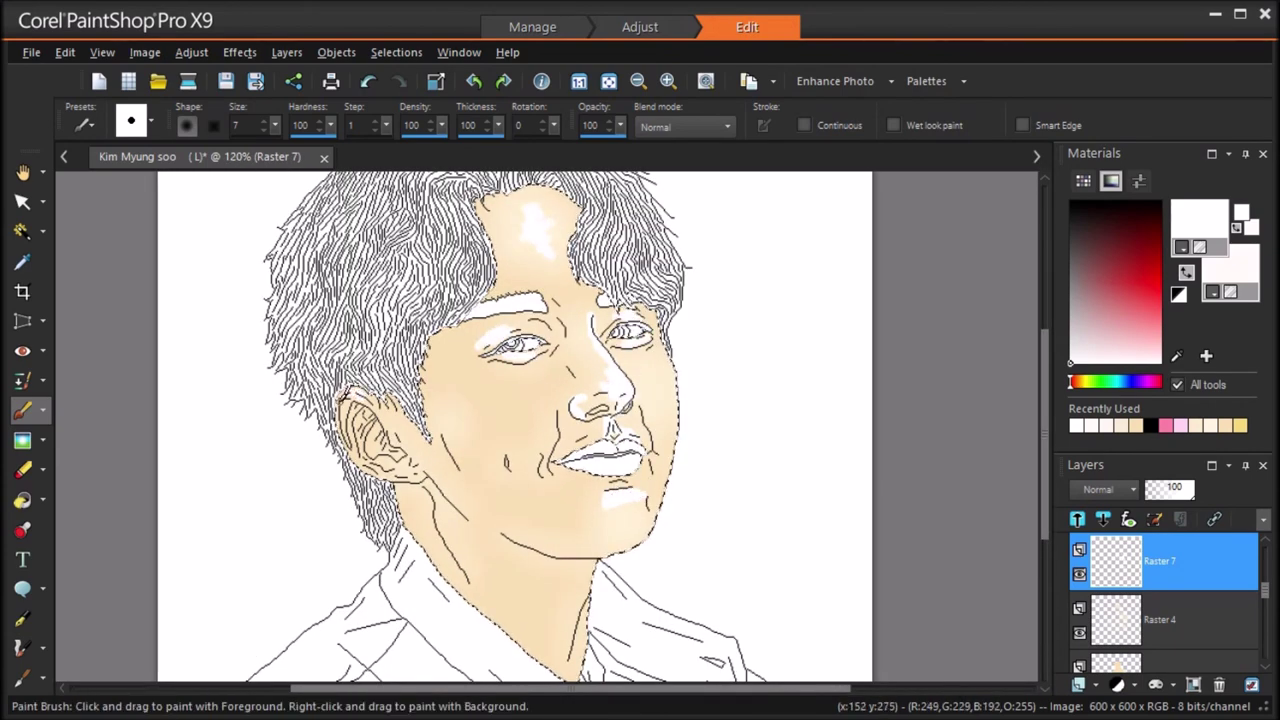
# Step: Paint white highlights along the ear, jaw, neck line and chin, and on the cheeks and smile lines
pyautogui.moveTo(431, 477); pyautogui.dragTo(466, 512)
pyautogui.moveTo(503, 456); pyautogui.dragTo(502, 472)
pyautogui.moveTo(429, 487)
pyautogui.mouseDown()
pyautogui.moveTo(450, 541)
pyautogui.moveTo(643, 537)
pyautogui.mouseUp()
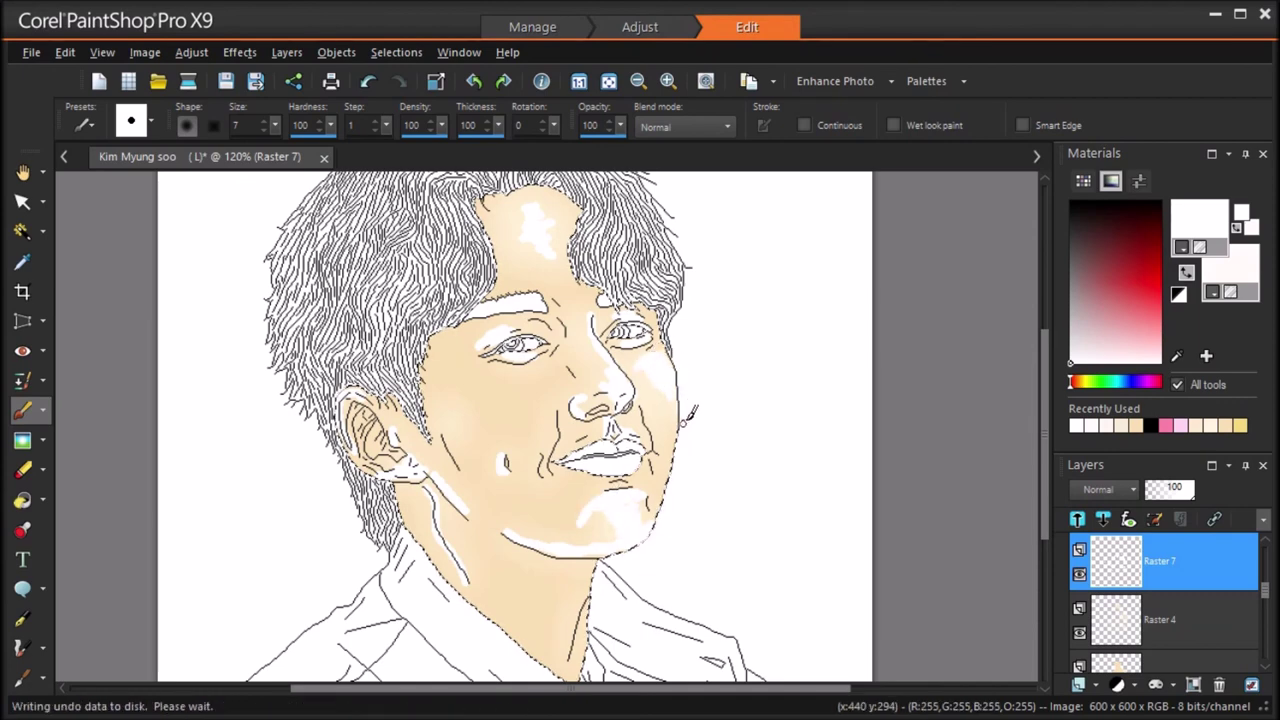
pyautogui.moveTo(492, 385); pyautogui.dragTo(545, 378)
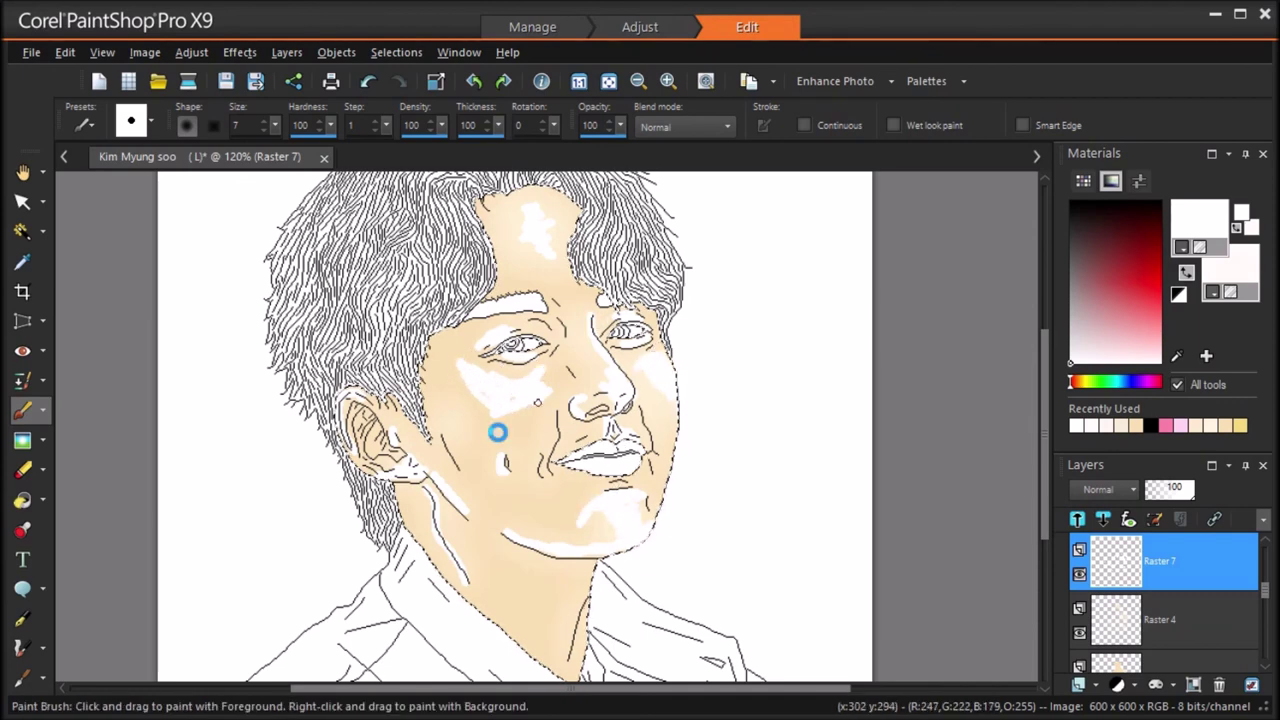
pyautogui.moveTo(447, 433); pyautogui.dragTo(465, 472)
pyautogui.moveTo(556, 415); pyautogui.dragTo(542, 478)
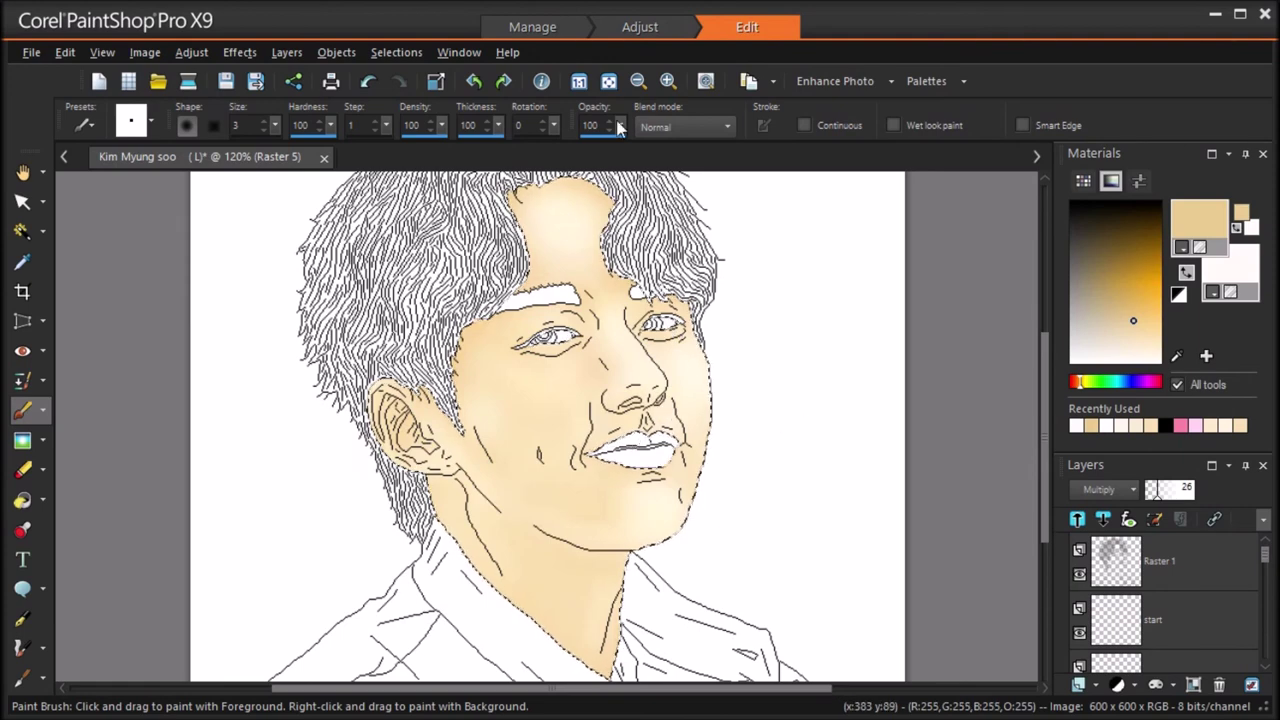
# Step: Paint the eyeballs of both eyes white with the Paint Brush at size 10
pyautogui.scroll(-2, 960, 408)
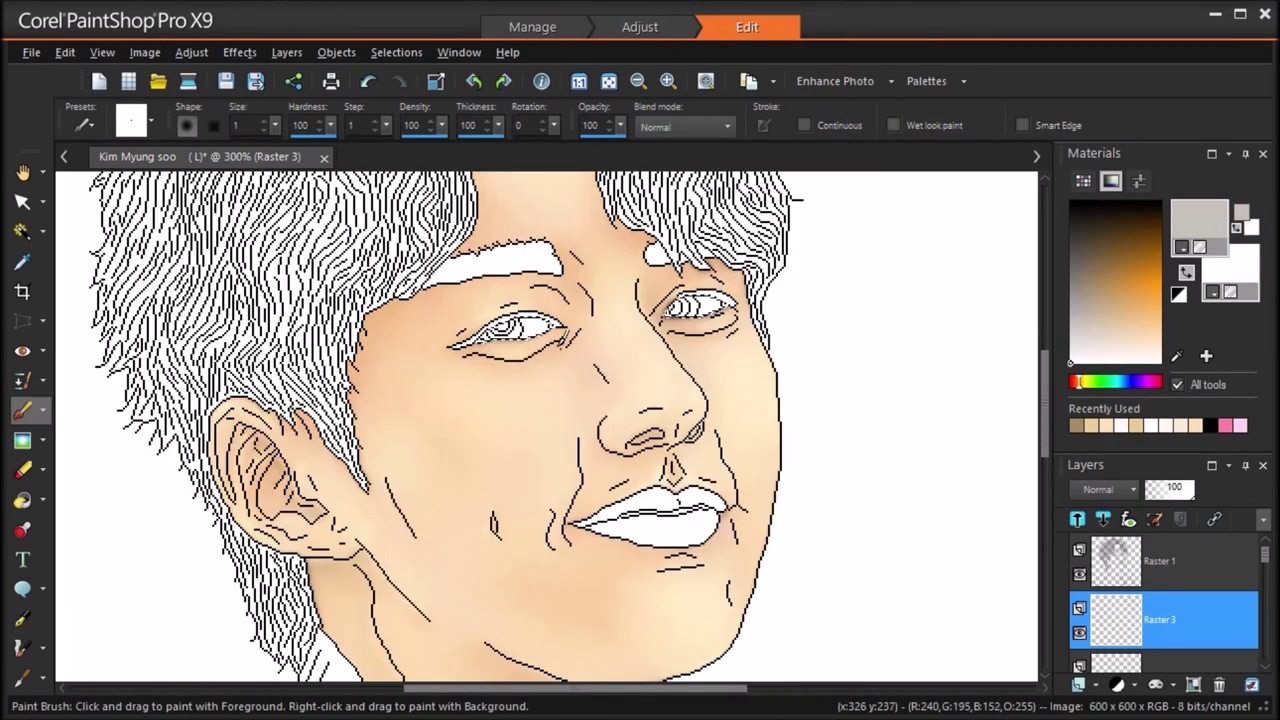
pyautogui.click(275, 128)
pyautogui.moveTo(504, 291); pyautogui.dragTo(504, 334)
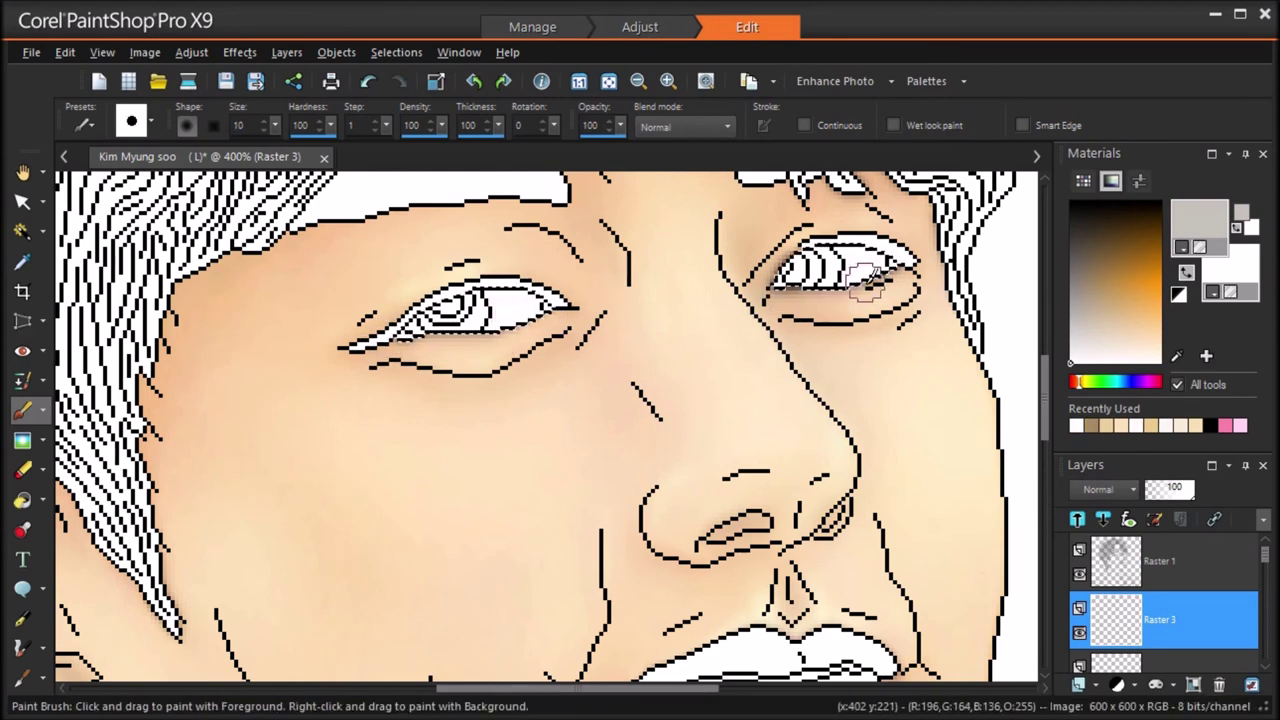
pyautogui.moveTo(849, 238); pyautogui.dragTo(869, 275)
# Step: On a new raster layer, shade both eye whites light gray with brush hardness 22
pyautogui.click(608, 82)
pyautogui.click(1078, 685)
pyautogui.click(661, 577)
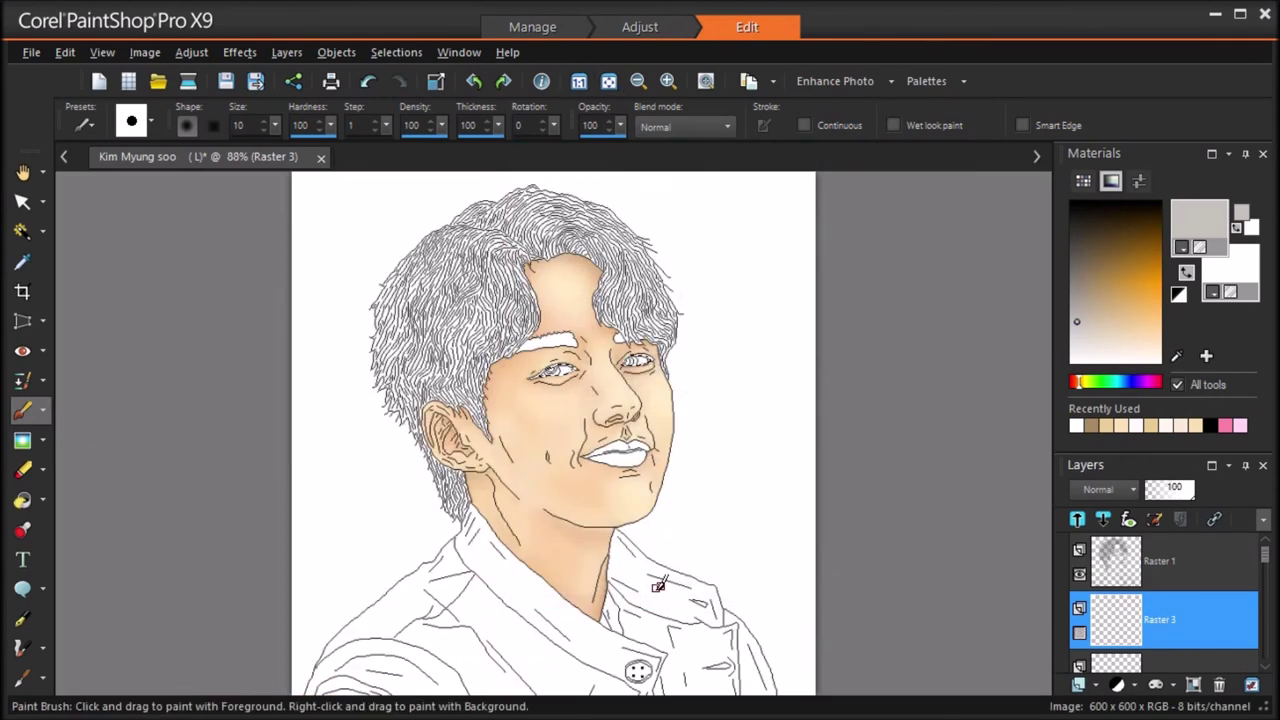
pyautogui.scroll(5, 563, 362)
pyautogui.moveTo(330, 126); pyautogui.dragTo(254, 172)
pyautogui.moveTo(599, 393); pyautogui.dragTo(577, 405)
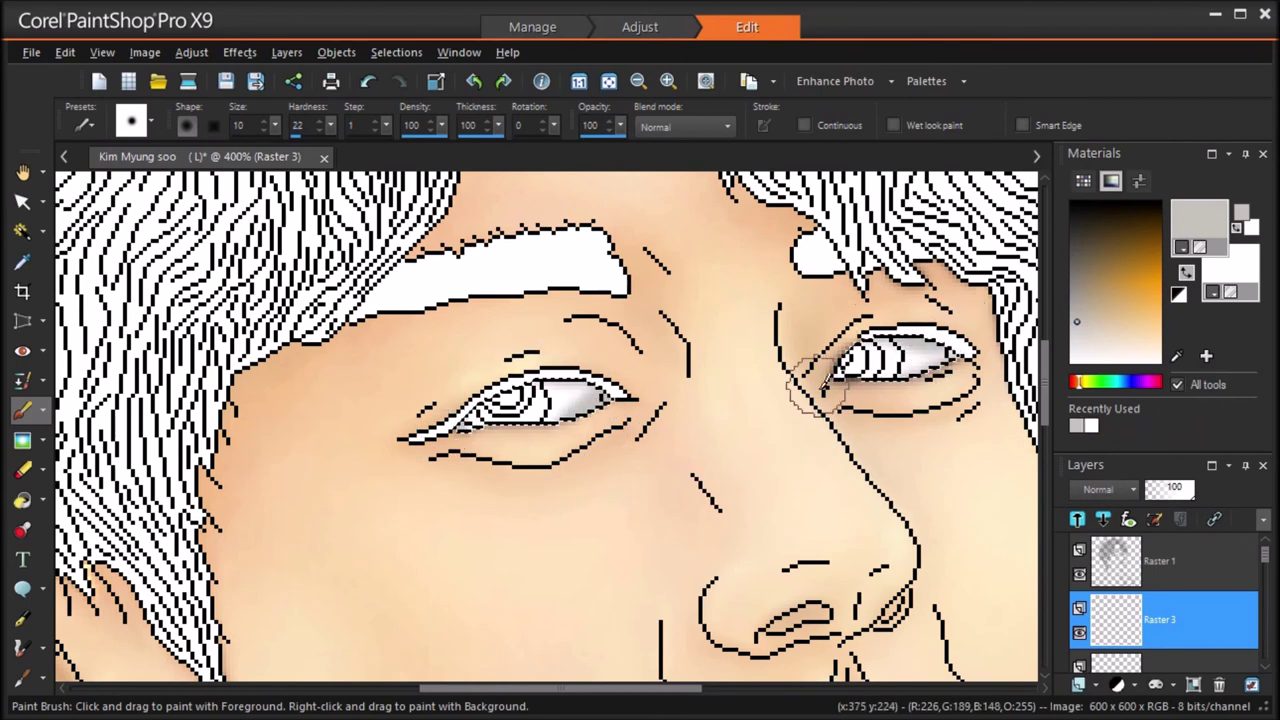
# Step: Soften the gray shading in both eyes with the Soft Brush
pyautogui.click(22, 440)
pyautogui.moveTo(466, 426)
pyautogui.mouseDown()
pyautogui.moveTo(577, 394)
pyautogui.moveTo(460, 460)
pyautogui.mouseUp()
pyautogui.moveTo(932, 368)
pyautogui.mouseDown()
pyautogui.moveTo(854, 352)
pyautogui.moveTo(891, 360)
pyautogui.mouseUp()
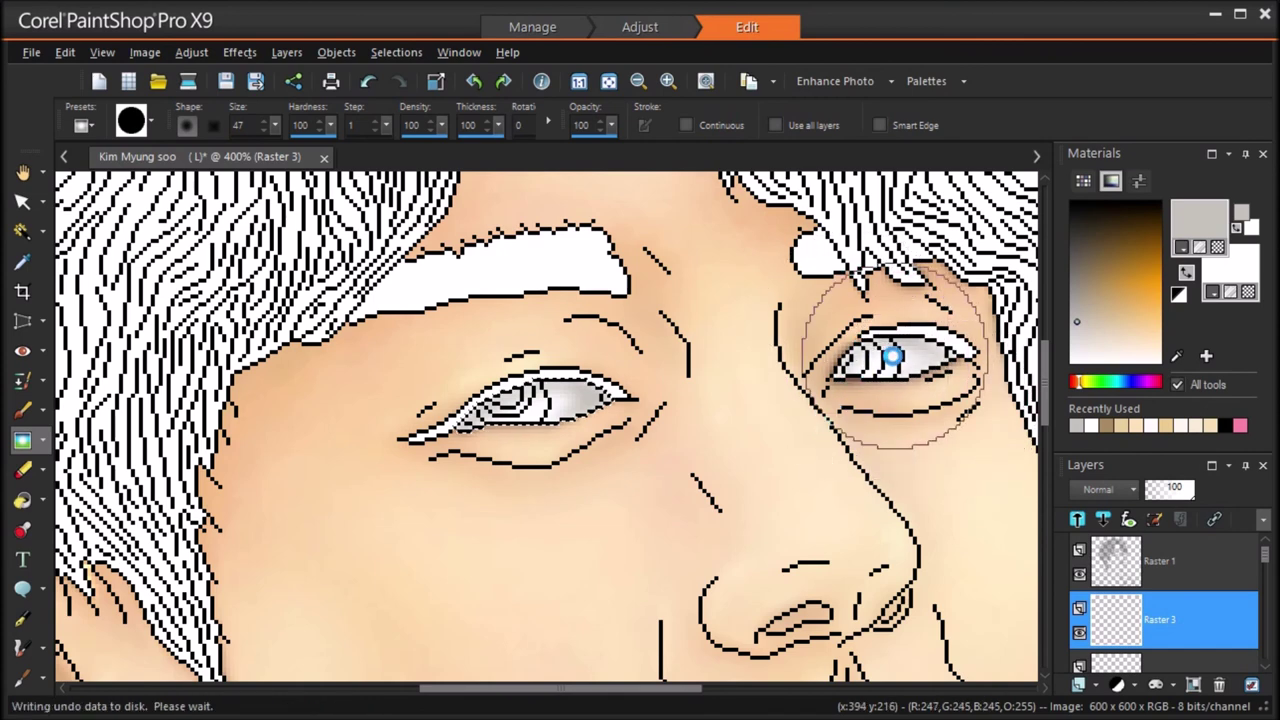
# Step: Add a new raster layer for the eyes and set the Paint Brush size to 7
pyautogui.click(22, 410)
pyautogui.click(1077, 519)
pyautogui.click(1143, 529)
pyautogui.click(654, 585)
pyautogui.moveTo(276, 126); pyautogui.dragTo(268, 135)
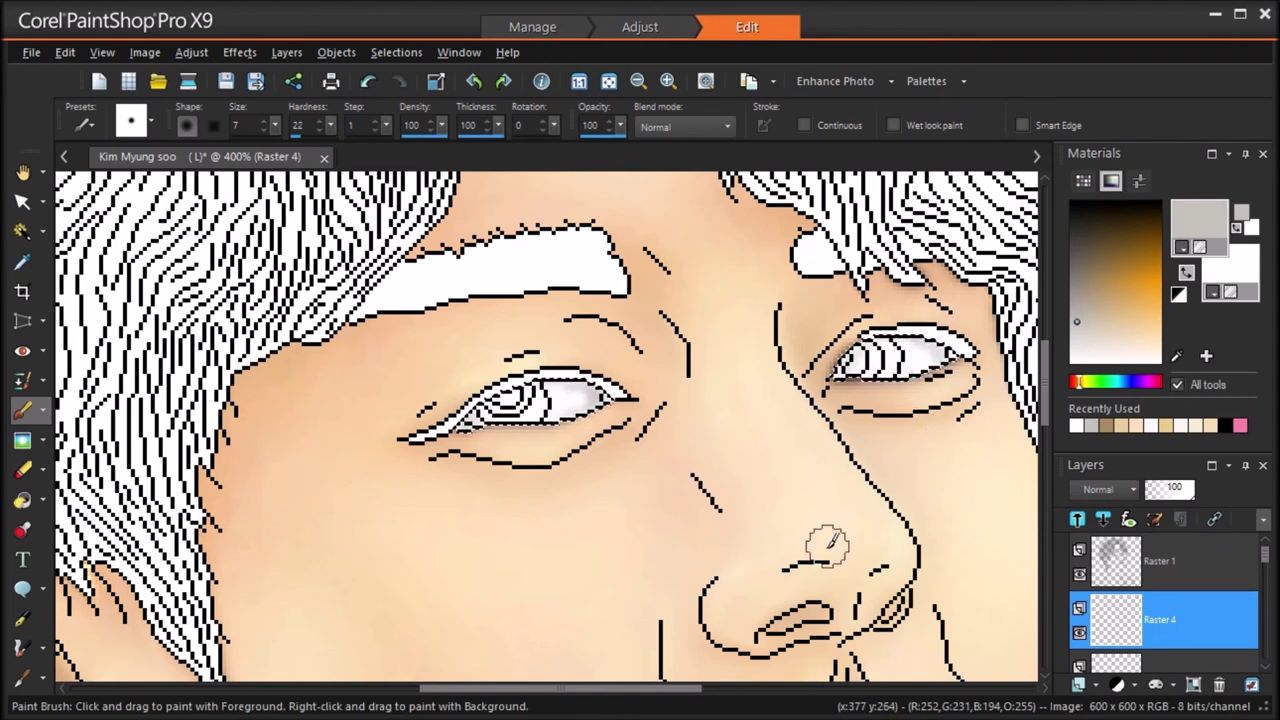
# Step: Switch to the Soft Brush and set its size to 4
pyautogui.click(22, 440)
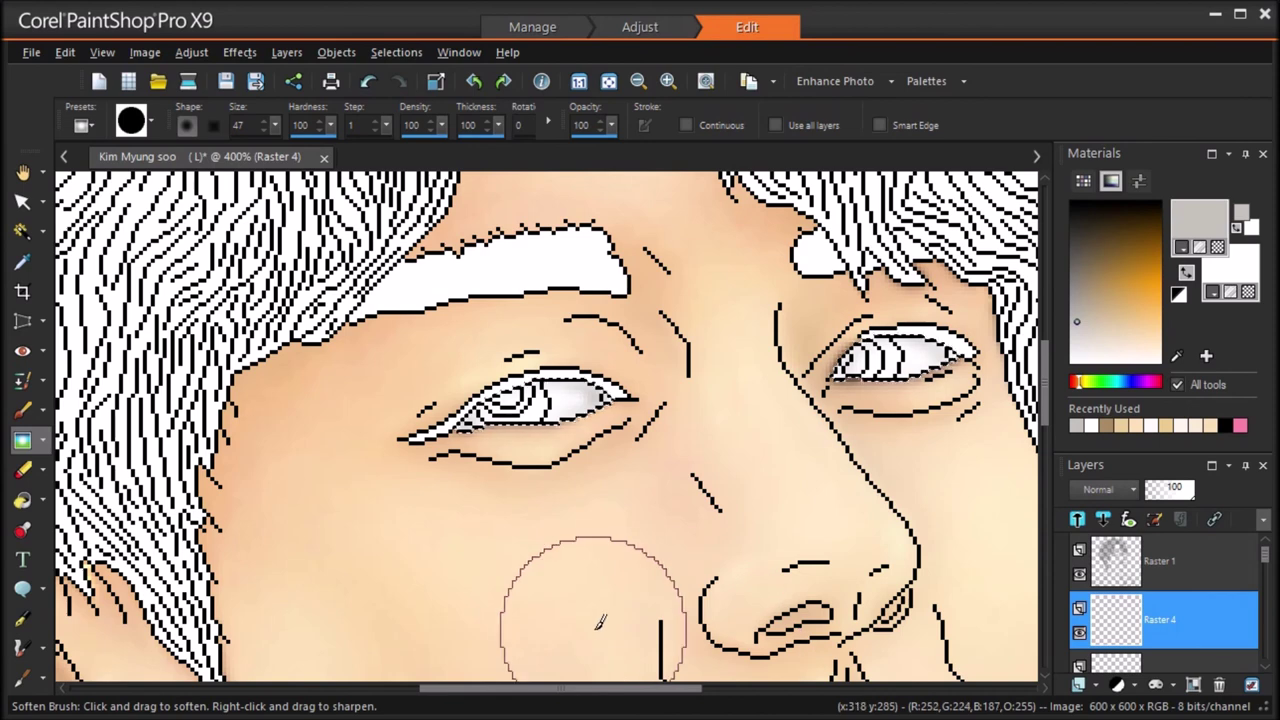
pyautogui.click(1180, 663)
pyautogui.click(1156, 610)
pyautogui.moveTo(275, 125); pyautogui.dragTo(265, 121)
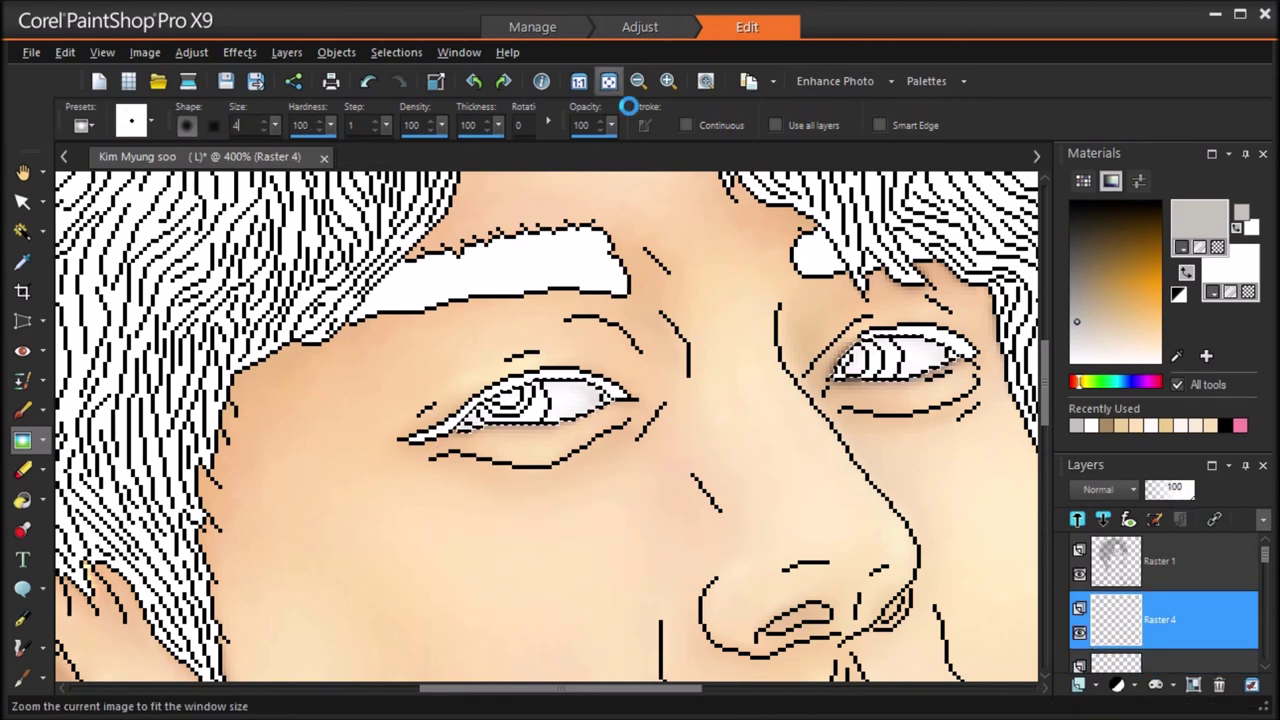
# Step: Paint both irises brown with the Paint Brush at size 7 and hardness 100
pyautogui.click(609, 82)
pyautogui.click(23, 410)
pyautogui.scroll(6, 572, 398)
pyautogui.scroll(5, 1042, 394)
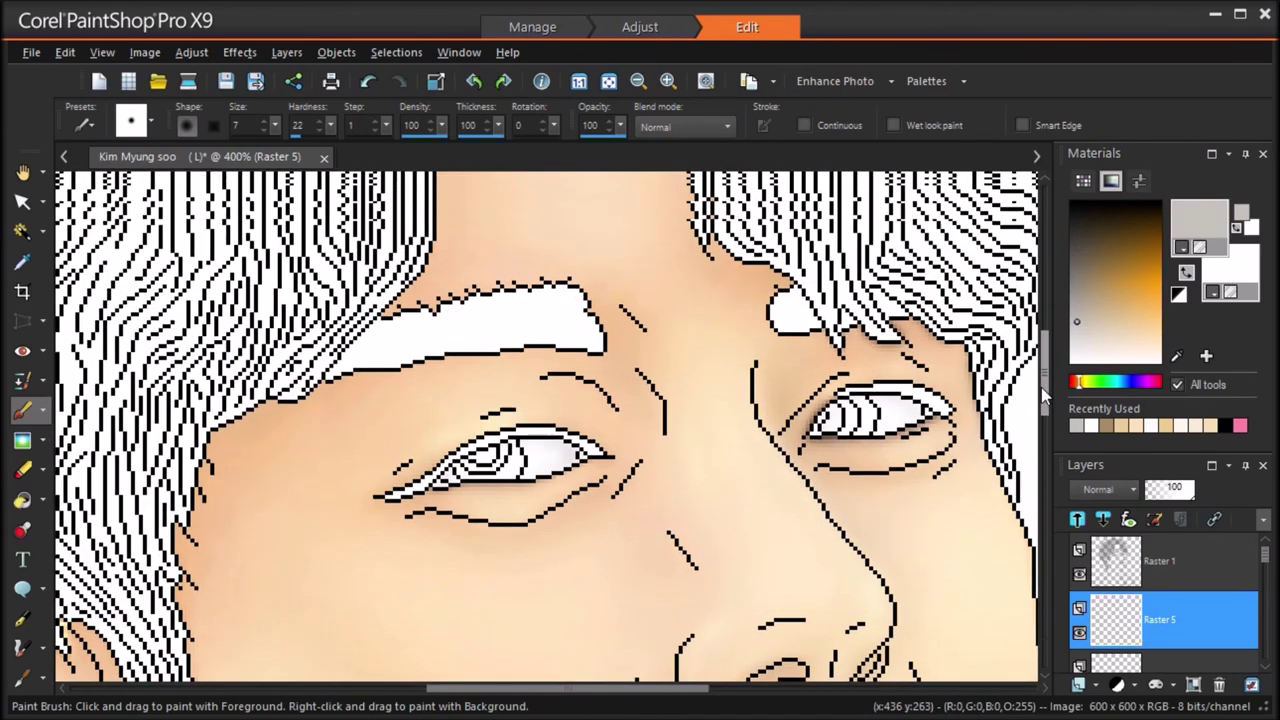
pyautogui.click(1150, 240)
pyautogui.moveTo(357, 140); pyautogui.dragTo(412, 142)
pyautogui.moveTo(276, 127); pyautogui.dragTo(277, 133)
pyautogui.moveTo(471, 495); pyautogui.dragTo(496, 468)
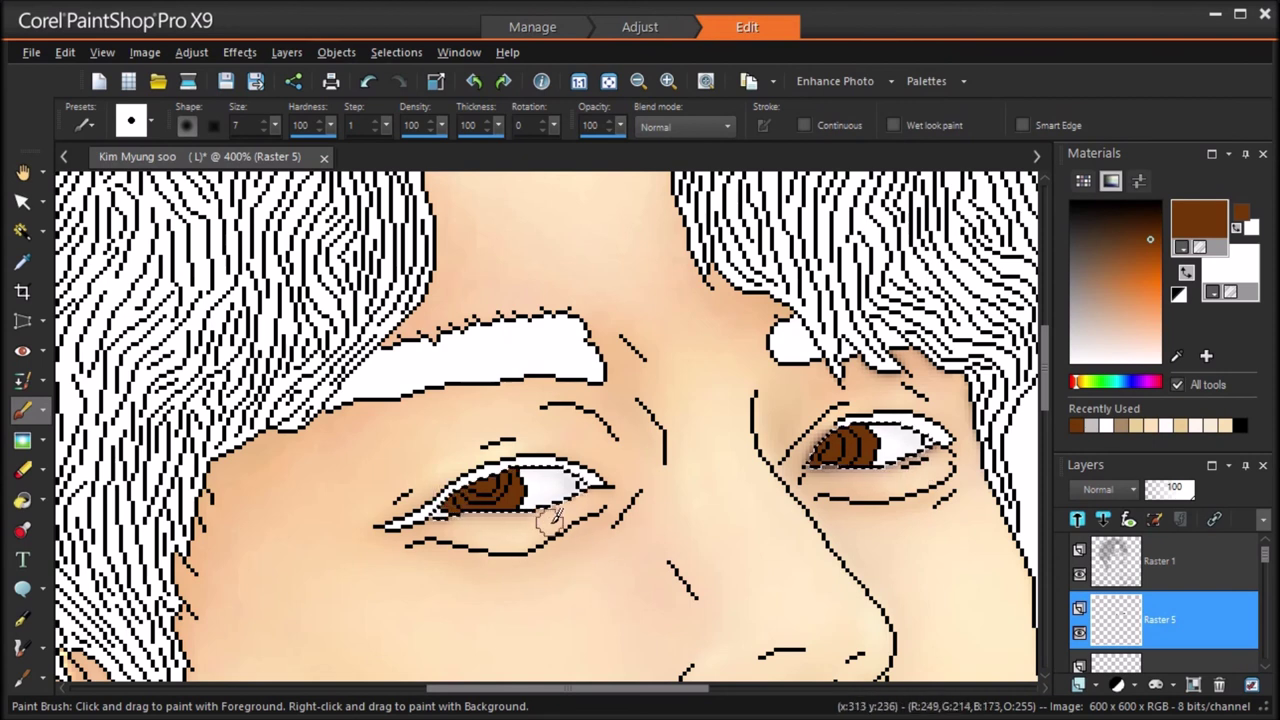
# Step: Recolor both irises a darker brown with the Flood Fill tool and return to the Paint Brush
pyautogui.click(1130, 229)
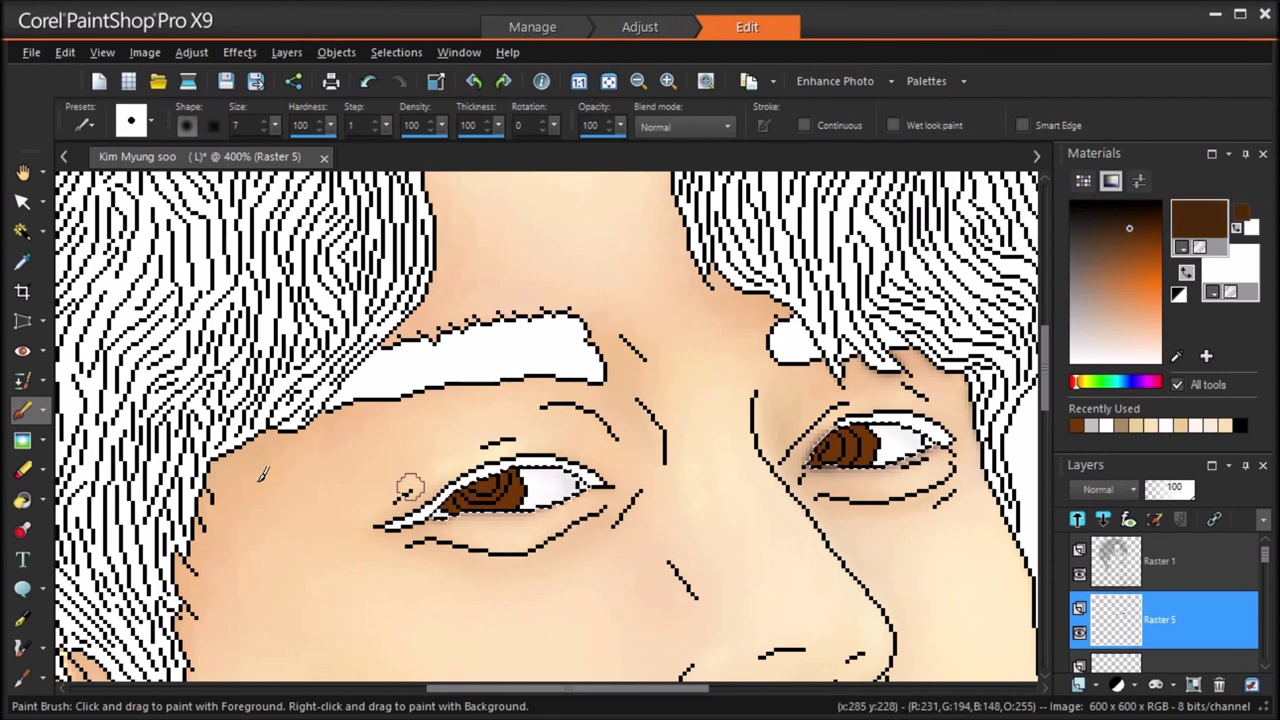
pyautogui.click(23, 500)
pyautogui.click(514, 493)
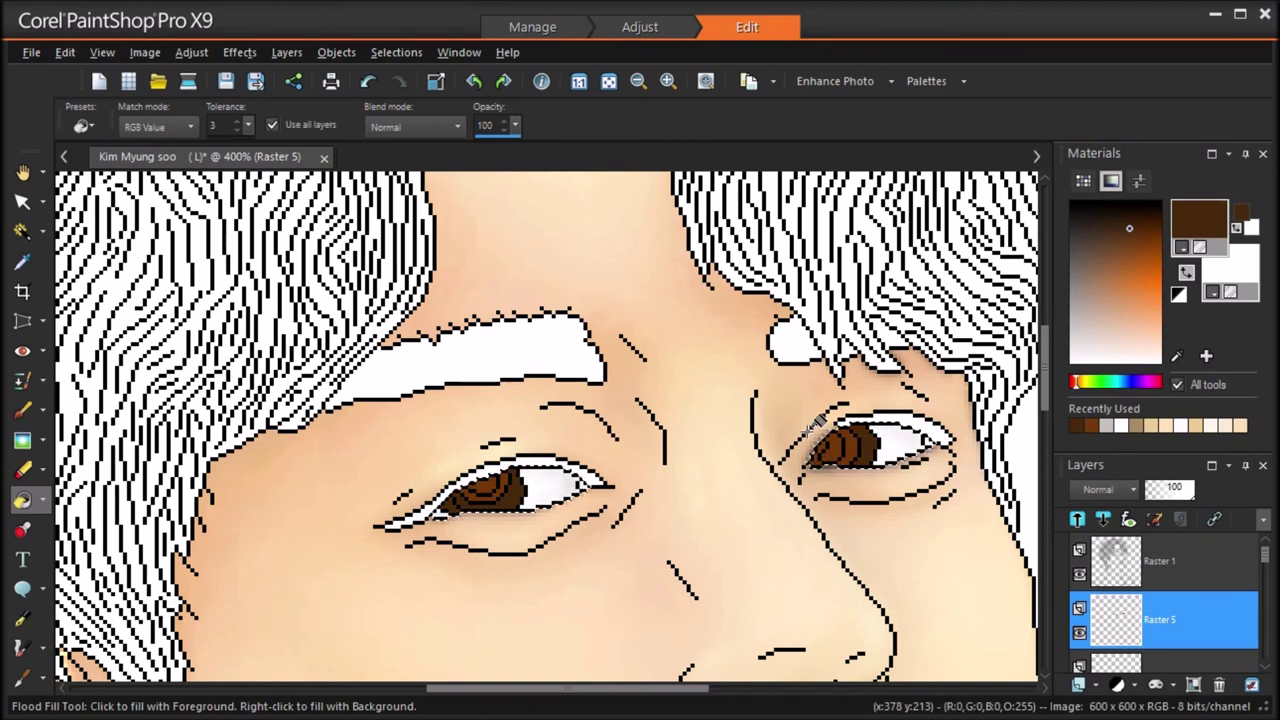
pyautogui.press('b')
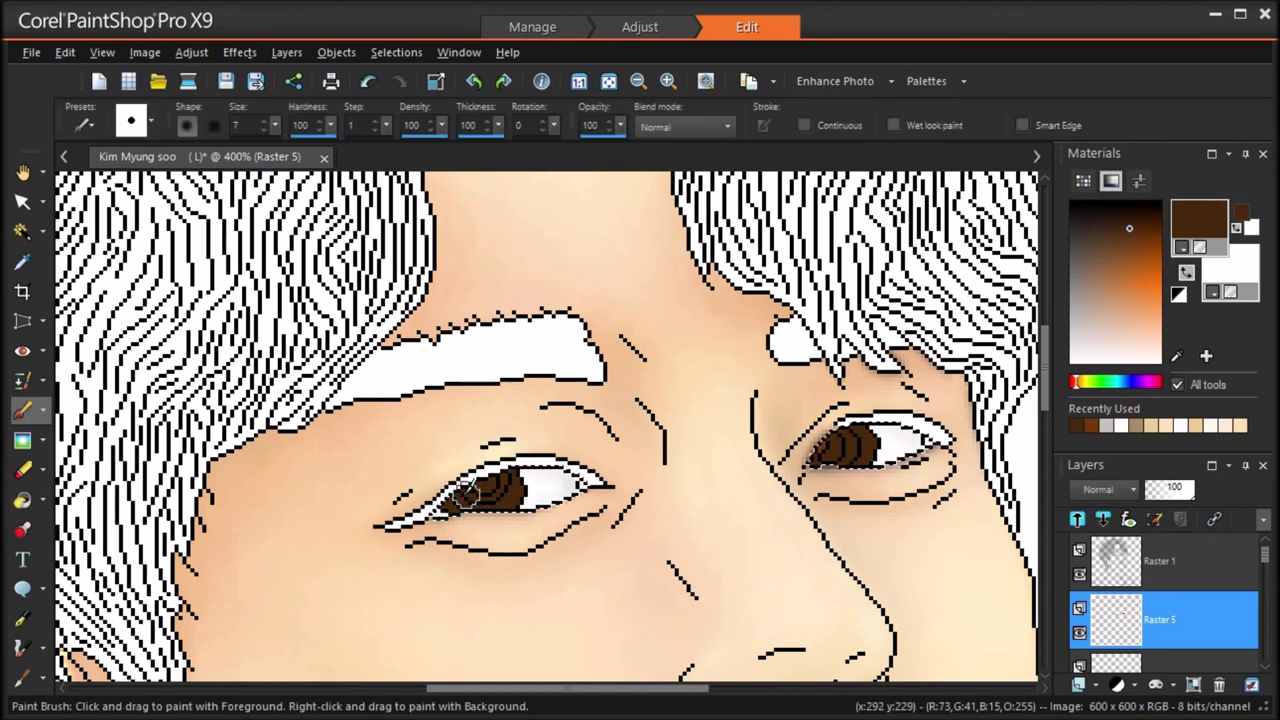
# Step: On a new raster layer, paint the previous reddish brown inside both dark irises
pyautogui.click(1091, 425)
pyautogui.scroll(12, 241, 132)
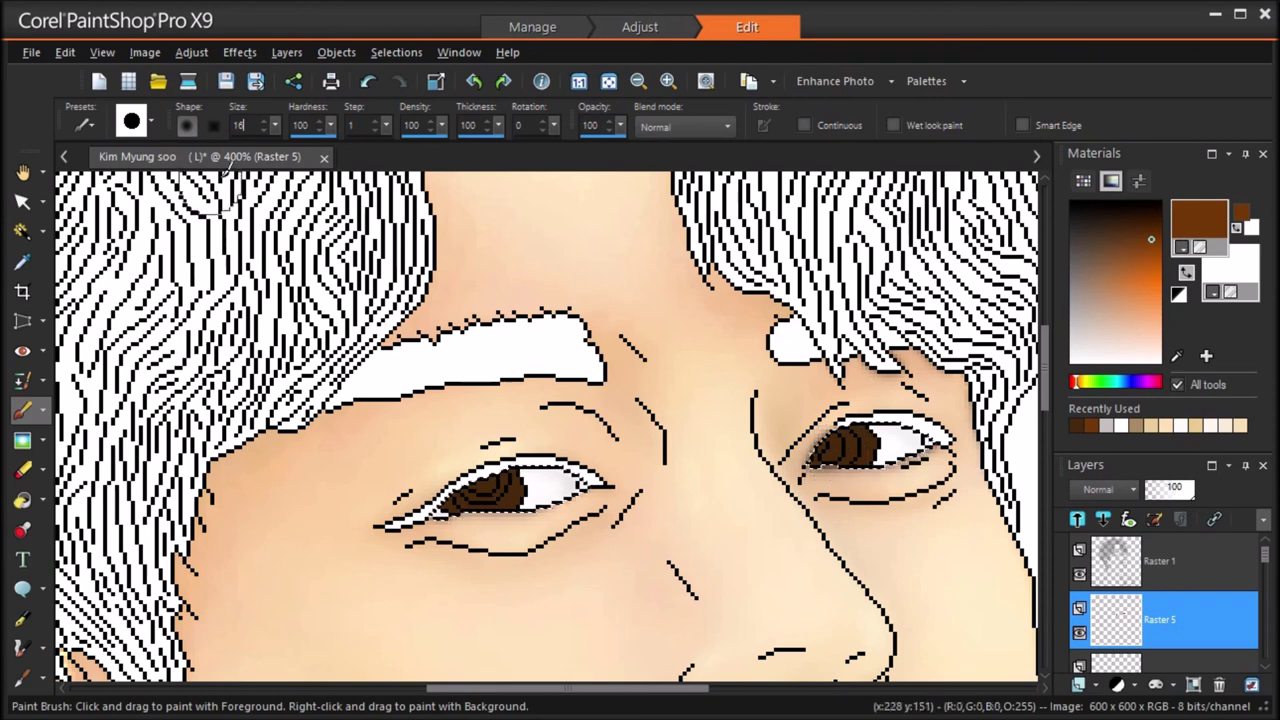
pyautogui.click(1088, 684)
pyautogui.click(1108, 540)
pyautogui.click(654, 583)
pyautogui.hotkey('ctrl', 'z')
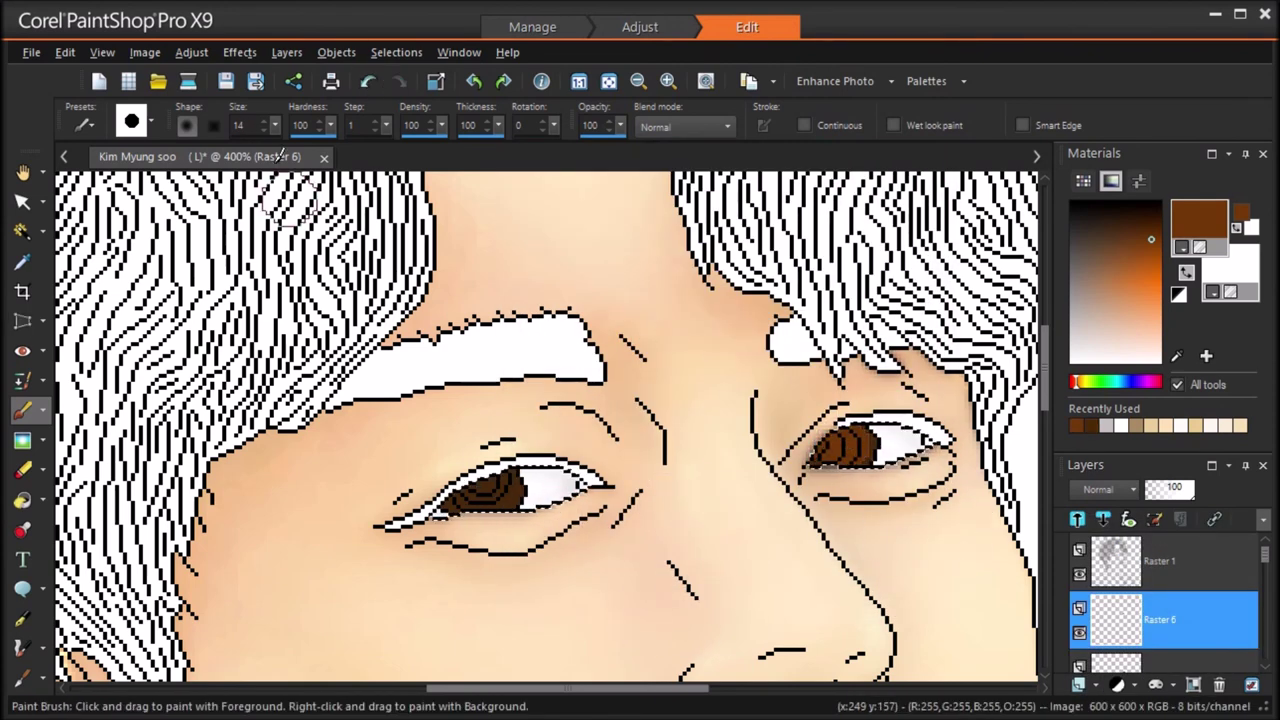
pyautogui.moveTo(484, 491); pyautogui.dragTo(496, 489)
# Step: Add another raster layer and paint a lighter orange-brown inside the irises
pyautogui.click(1091, 685)
pyautogui.click(1108, 540)
pyautogui.click(654, 583)
pyautogui.click(1148, 260)
pyautogui.moveTo(275, 125); pyautogui.dragTo(271, 126)
pyautogui.moveTo(471, 496); pyautogui.dragTo(501, 490)
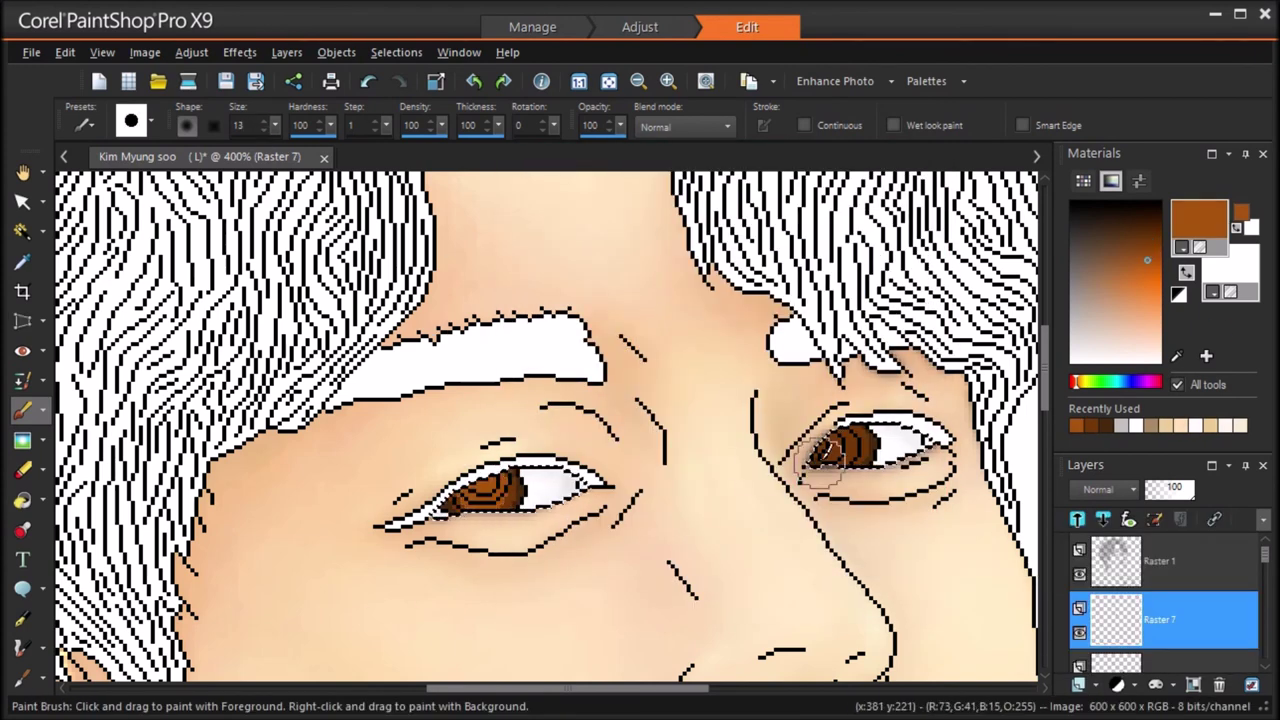
# Step: Paint a brighter orange highlight inside the irises
pyautogui.click(1145, 284)
pyautogui.moveTo(275, 125); pyautogui.dragTo(260, 132)
pyautogui.moveTo(844, 446); pyautogui.dragTo(826, 452)
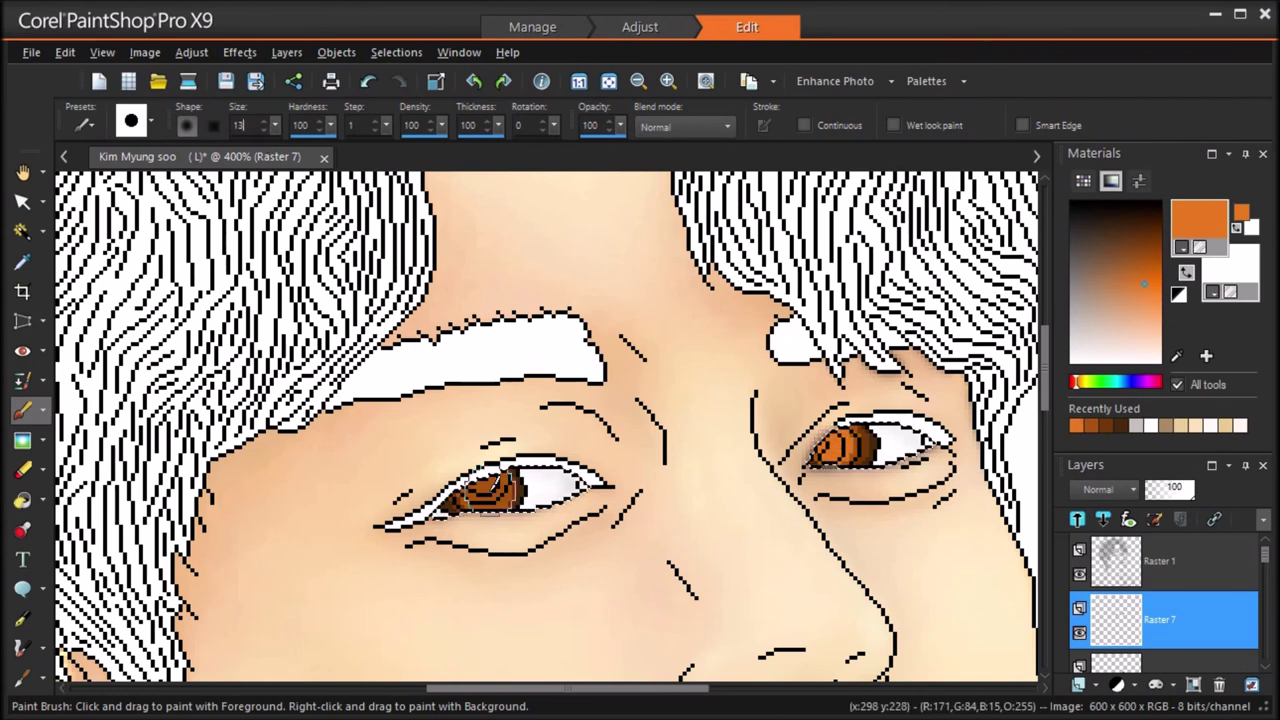
# Step: On a new raster layer, paint very dark brown pupils in both eyes
pyautogui.click(1091, 685)
pyautogui.click(1104, 540)
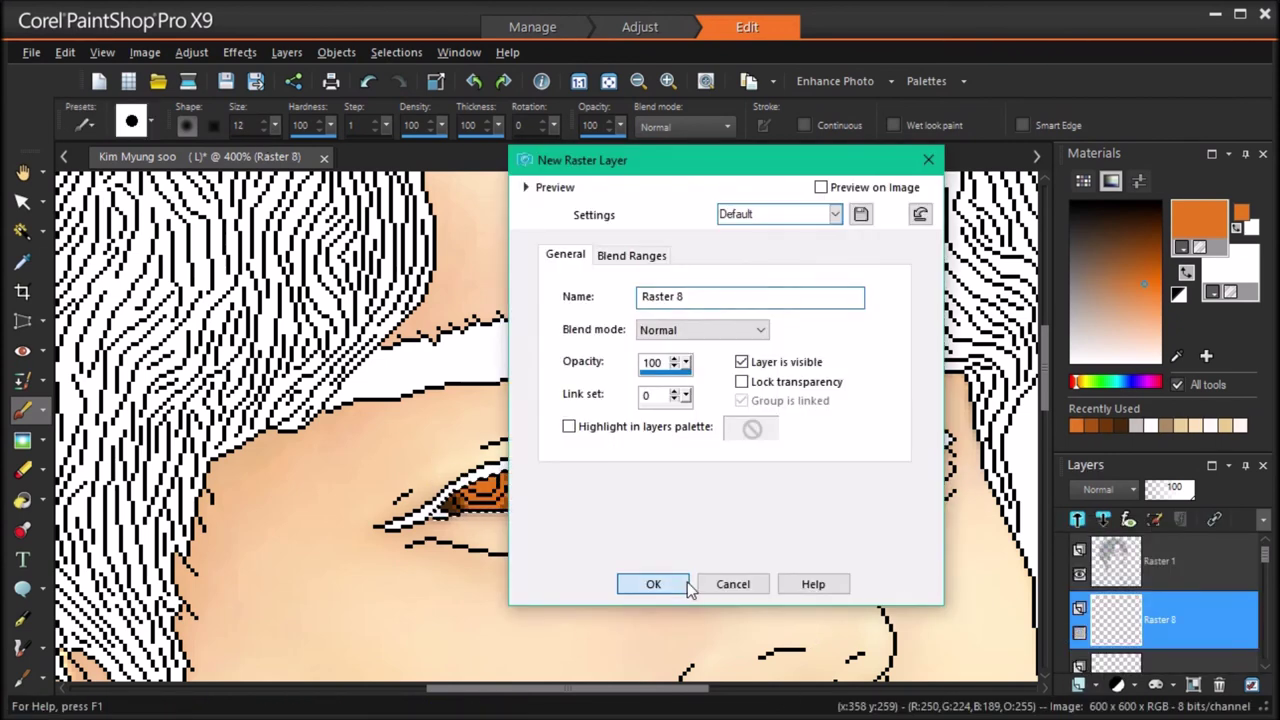
pyautogui.click(686, 585)
pyautogui.click(1113, 234)
pyautogui.click(1120, 218)
pyautogui.moveTo(275, 125); pyautogui.dragTo(278, 126)
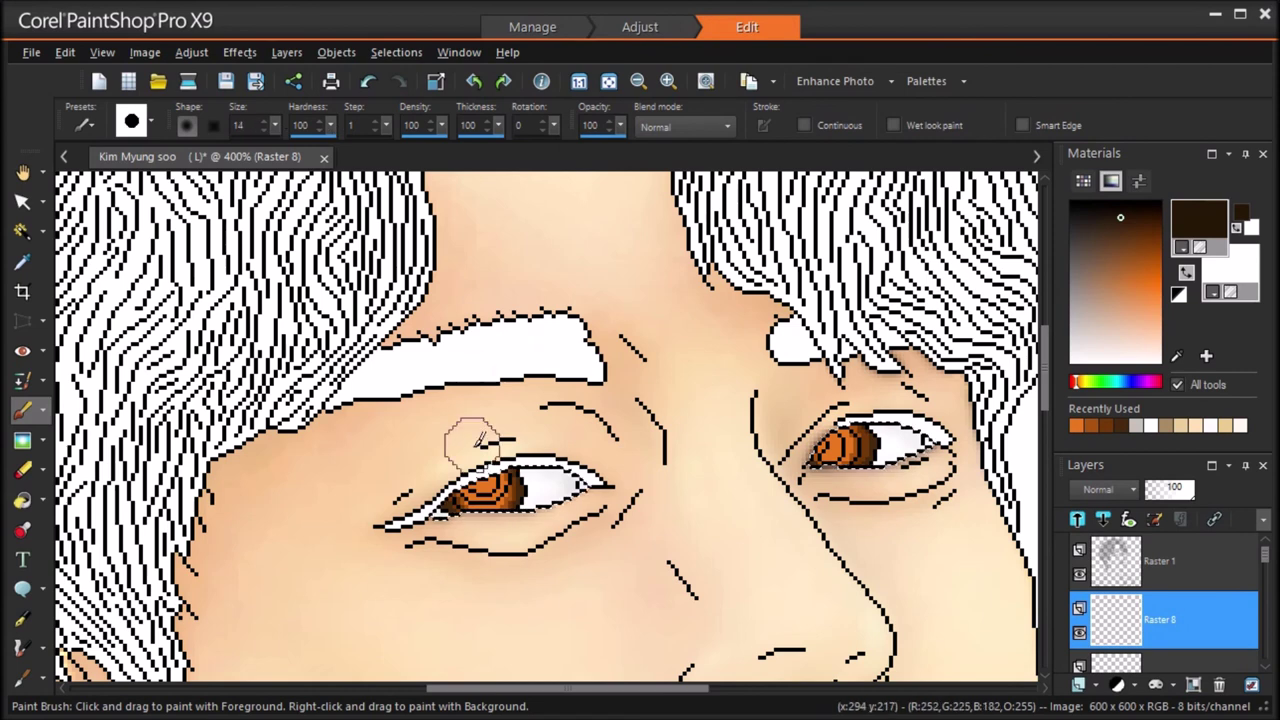
pyautogui.click(482, 478)
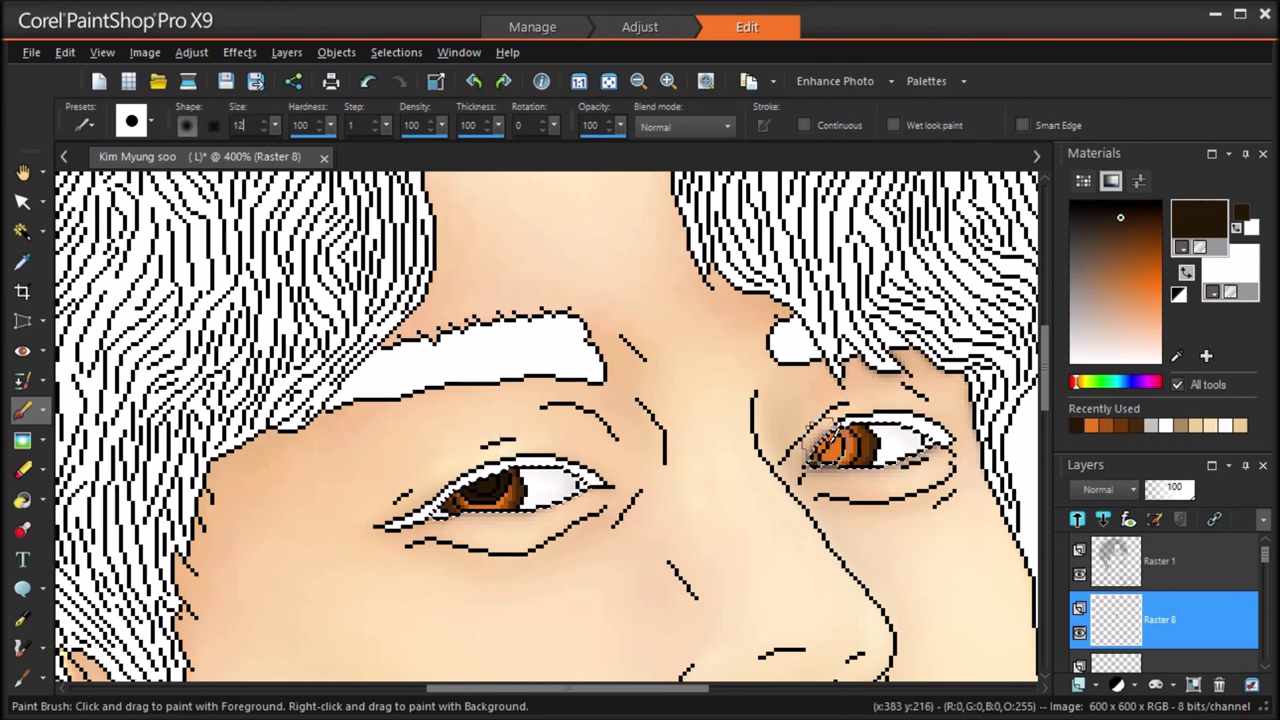
pyautogui.moveTo(845, 445); pyautogui.dragTo(829, 443)
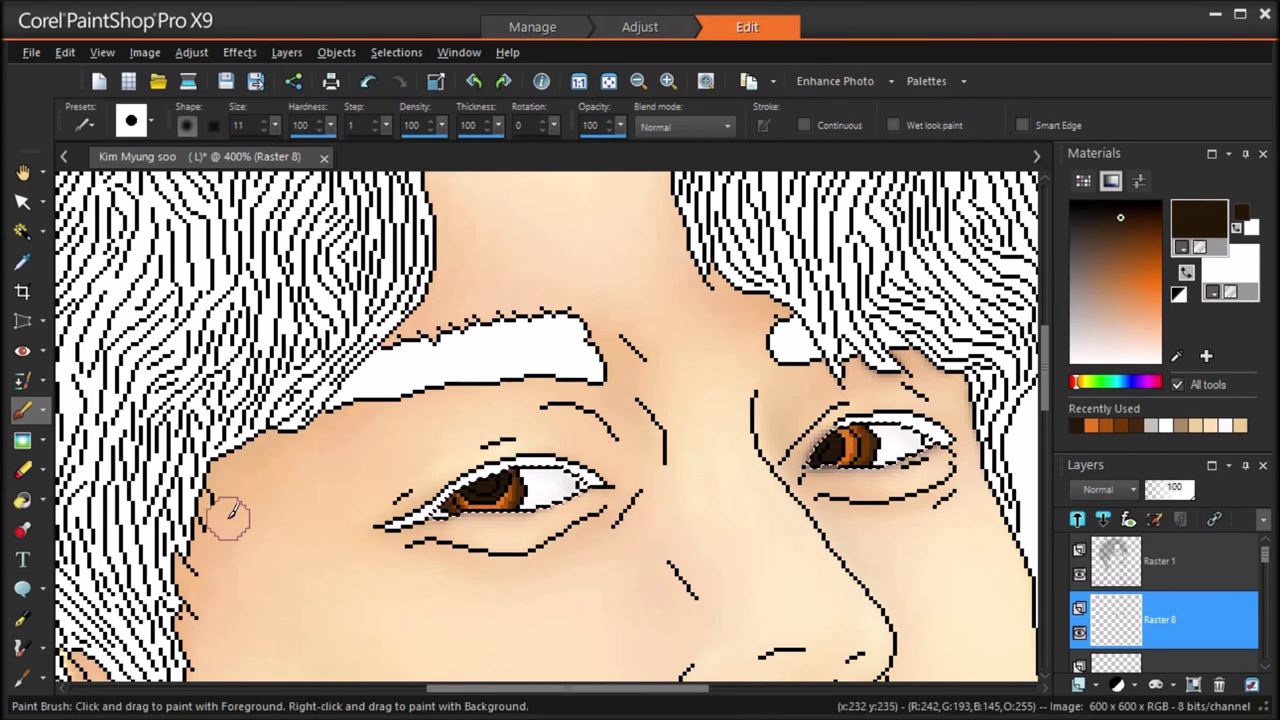
# Step: Add another raster layer with default settings above the pupils
pyautogui.click(1091, 685)
pyautogui.click(1104, 540)
pyautogui.click(686, 585)
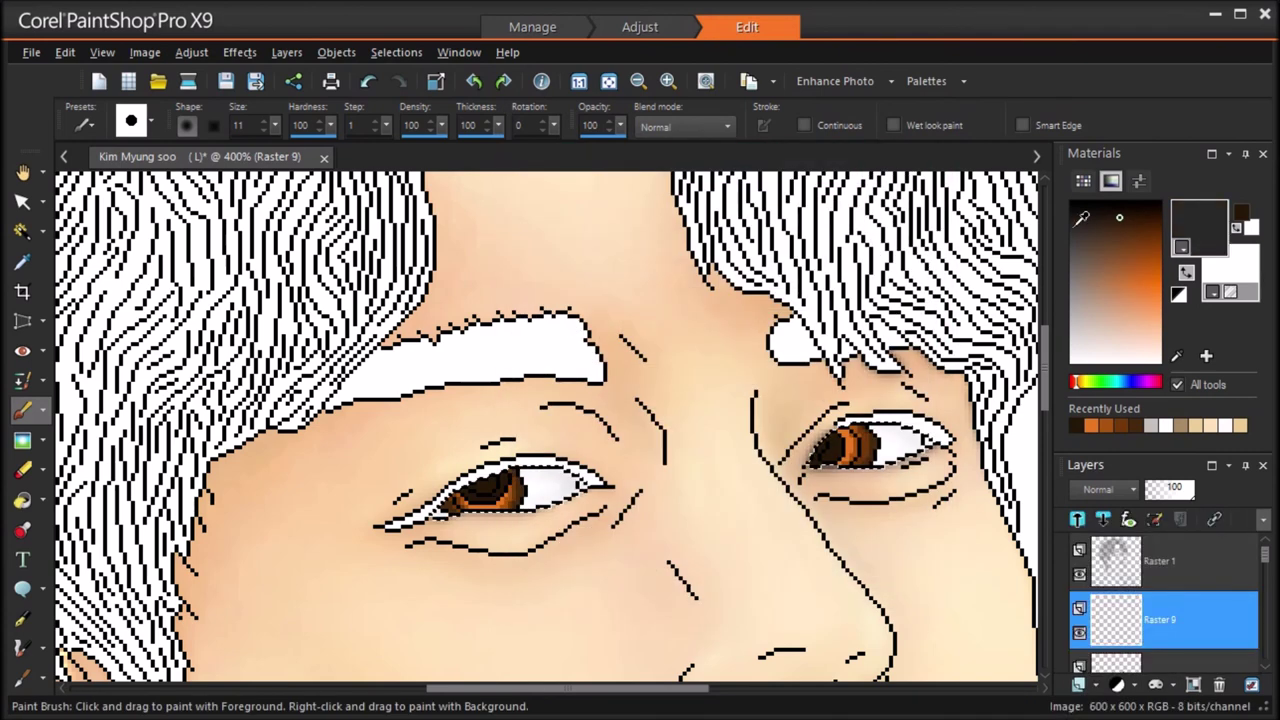
# Step: Paint dark navy blue into both pupils and add white highlights on a new raster layer with a size 2 brush
pyautogui.click(1130, 382)
pyautogui.moveTo(486, 480); pyautogui.dragTo(492, 490)
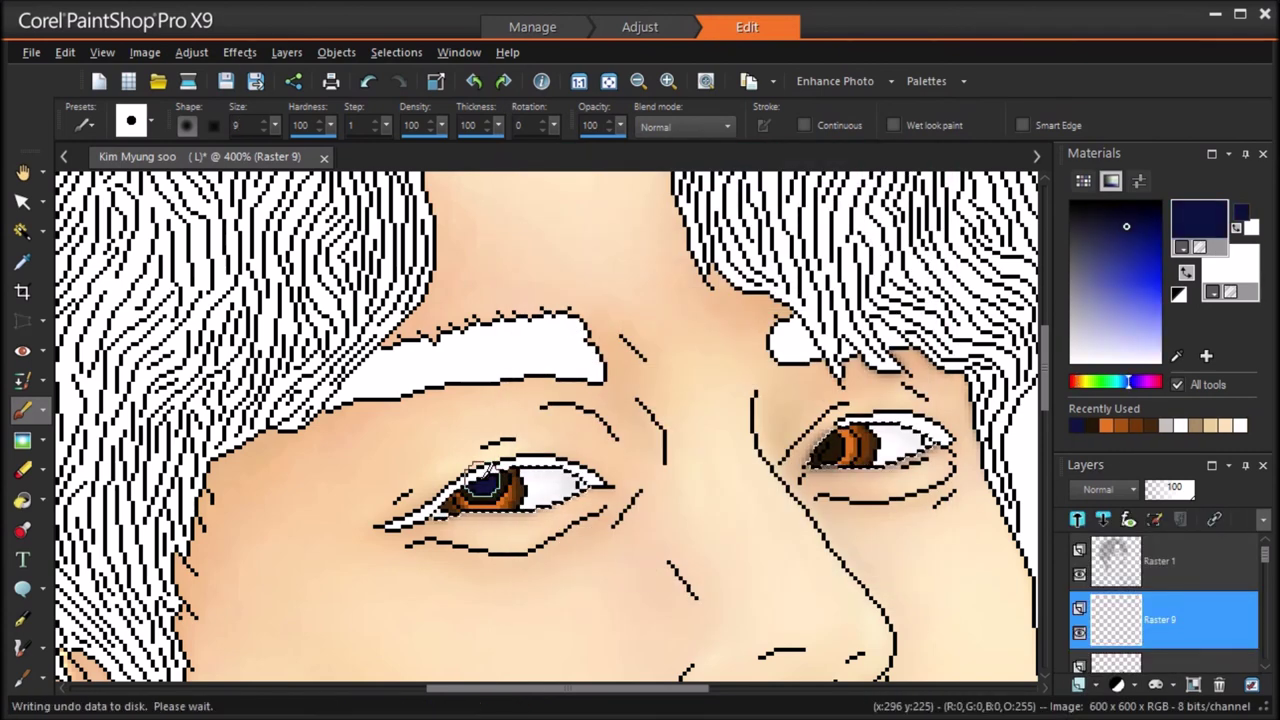
pyautogui.click(1093, 685)
pyautogui.click(1106, 535)
pyautogui.click(686, 586)
pyautogui.moveTo(275, 125); pyautogui.dragTo(273, 151)
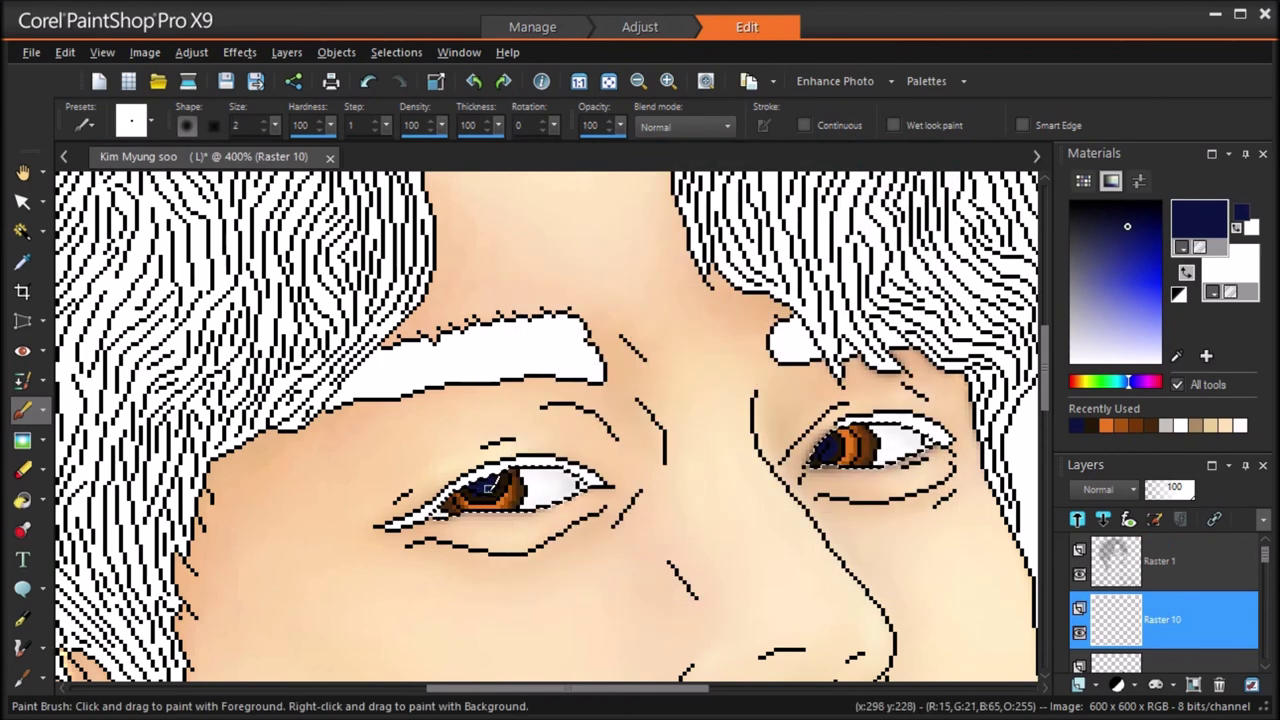
pyautogui.rightClick(489, 487)
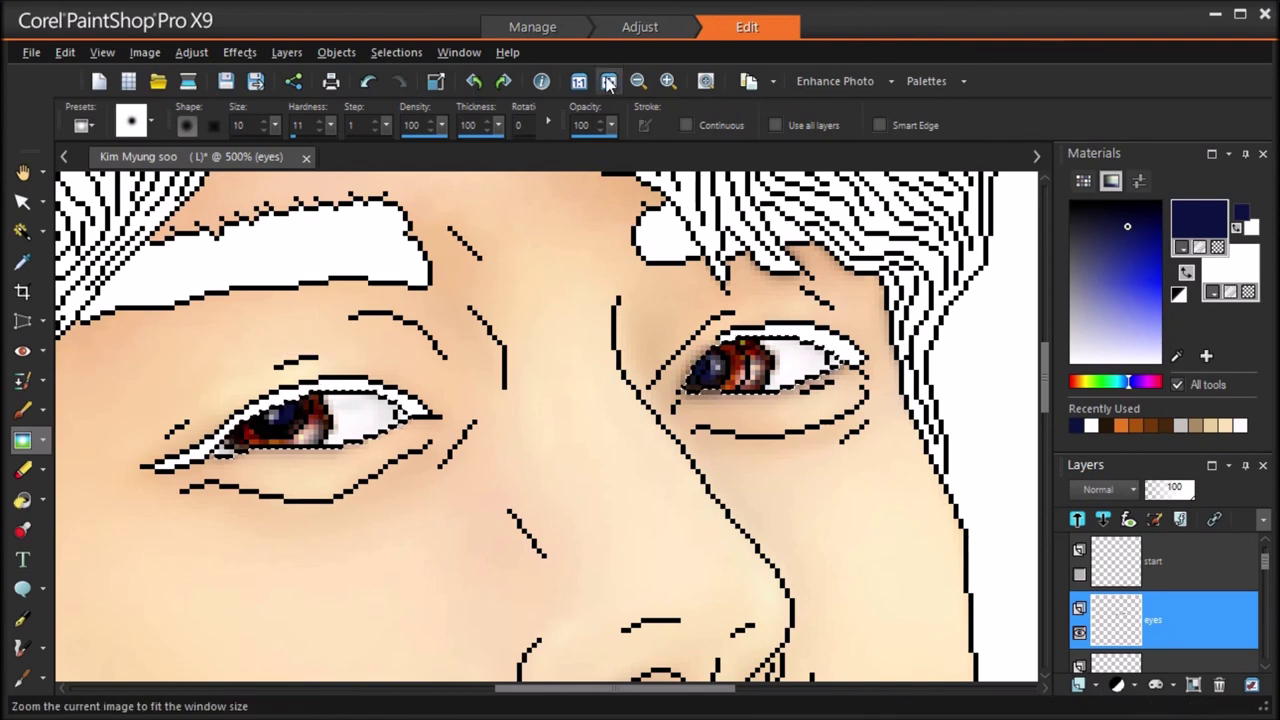
# Step: Paint small pink spots in the corners of both eyes on the Raster 3 layer
pyautogui.click(609, 81)
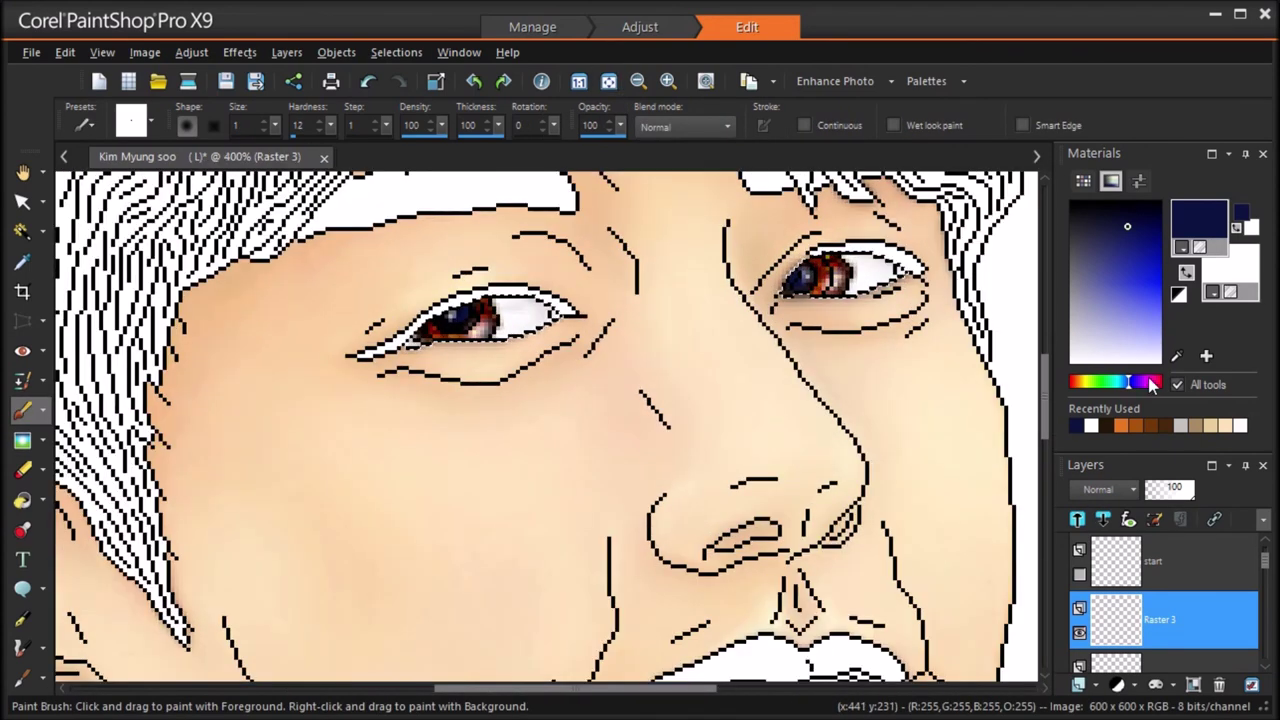
pyautogui.click(1152, 383)
pyautogui.click(1147, 311)
pyautogui.click(554, 314)
pyautogui.click(409, 345)
pyautogui.click(1156, 283)
pyautogui.click(901, 271)
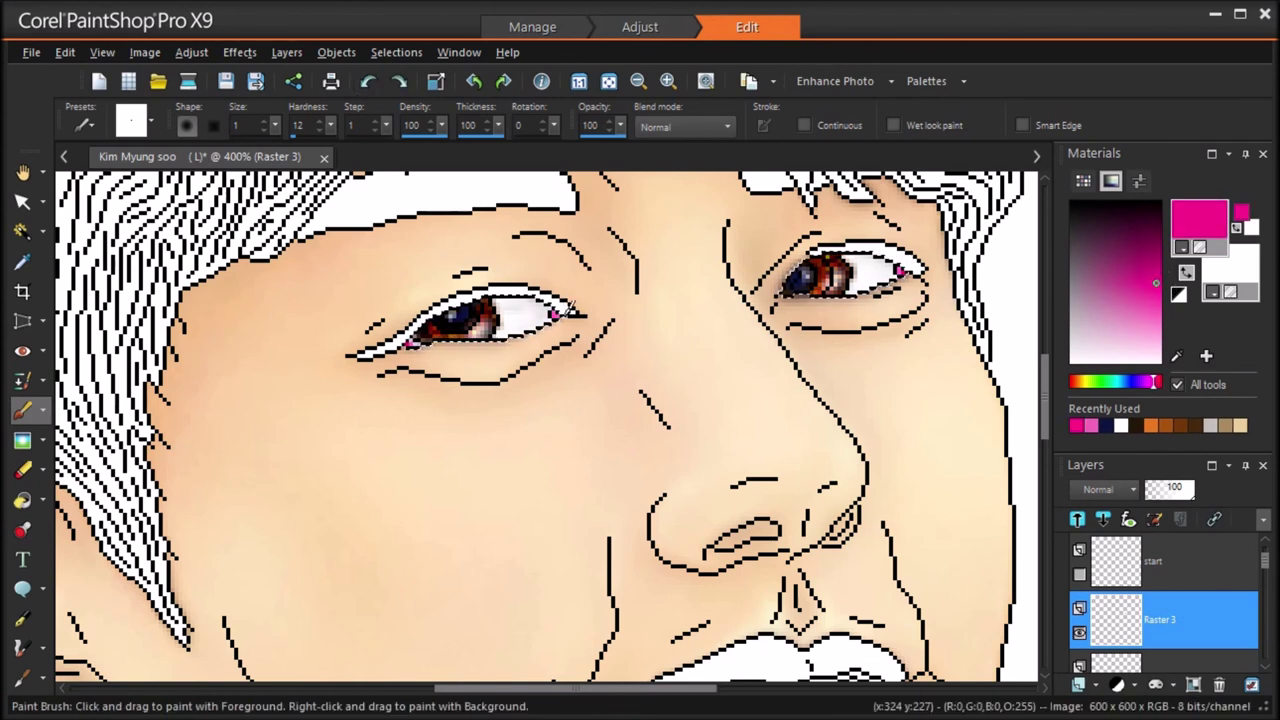
# Step: Blend the pink spots in the eye corners with the Soften Brush
pyautogui.click(22, 440)
pyautogui.click(554, 315)
pyautogui.click(410, 344)
pyautogui.click(902, 270)
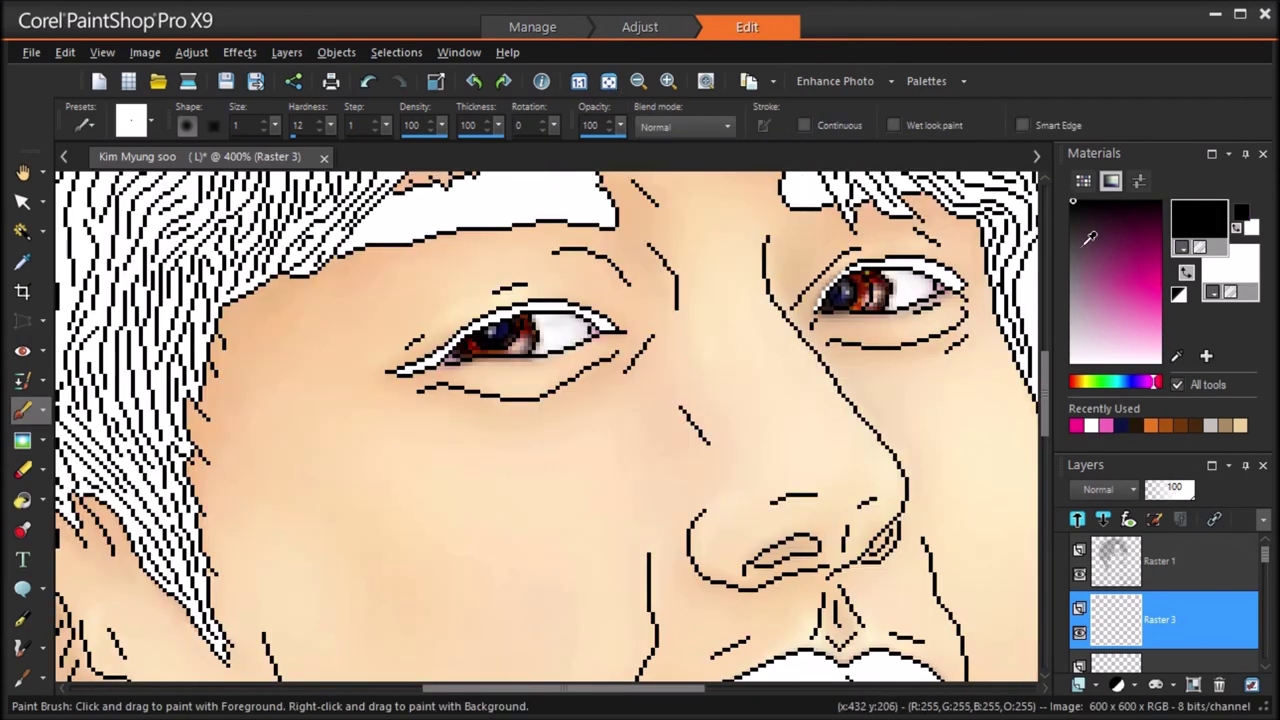
# Step: Paint the upper lash line strips of both eyes dark gray on the Raster 3 layer
pyautogui.click(1075, 238)
pyautogui.scroll(2, 575, 303)
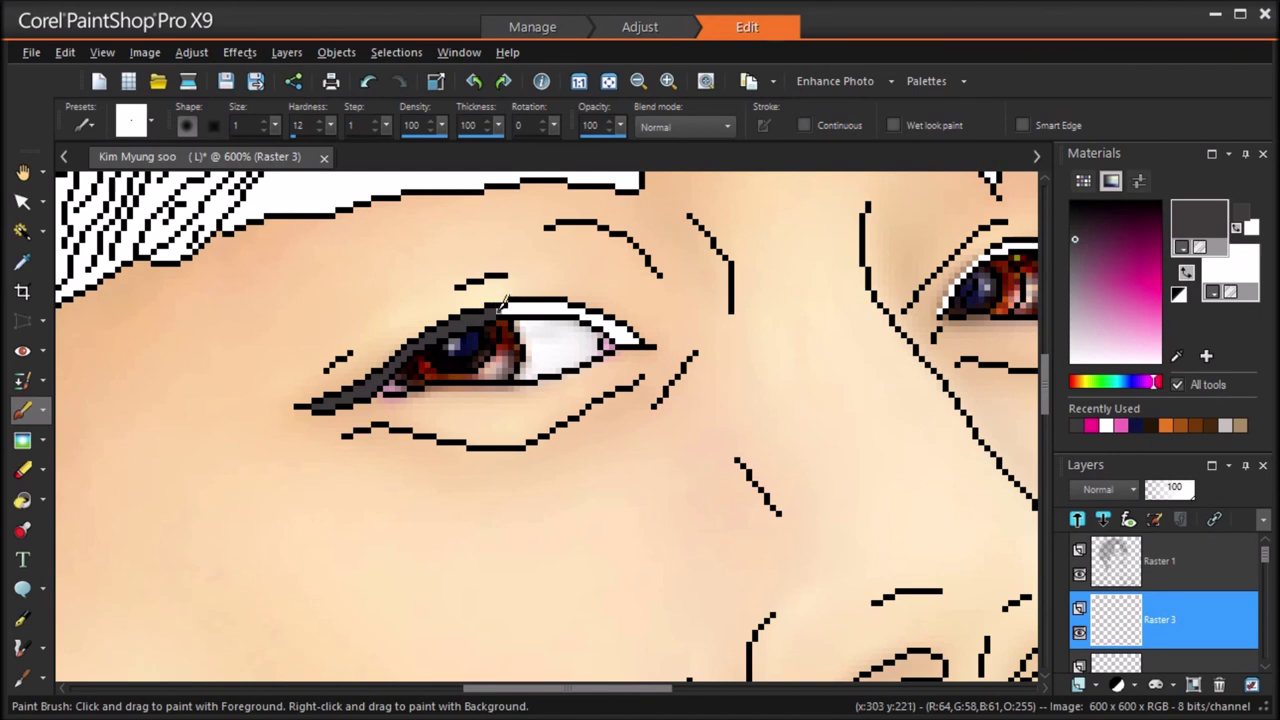
pyautogui.moveTo(620, 338); pyautogui.dragTo(622, 328)
pyautogui.moveTo(662, 688); pyautogui.dragTo(690, 689)
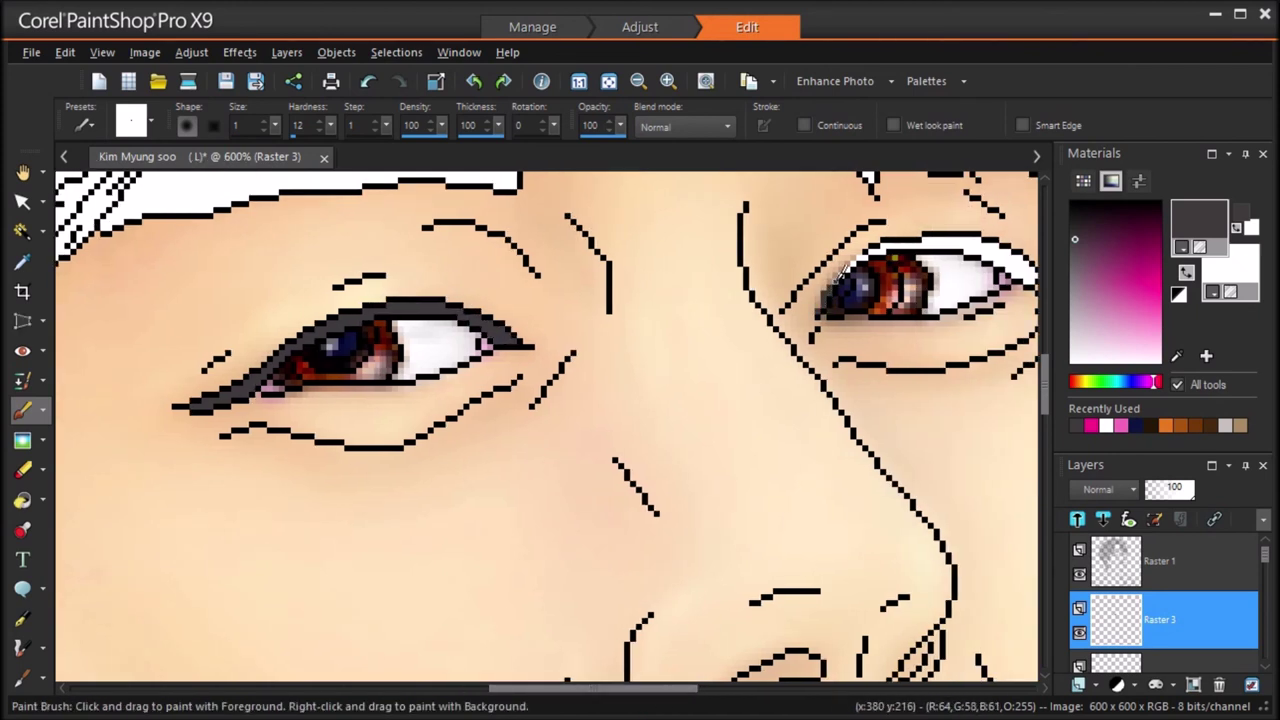
pyautogui.hscroll(2, 930, 240)
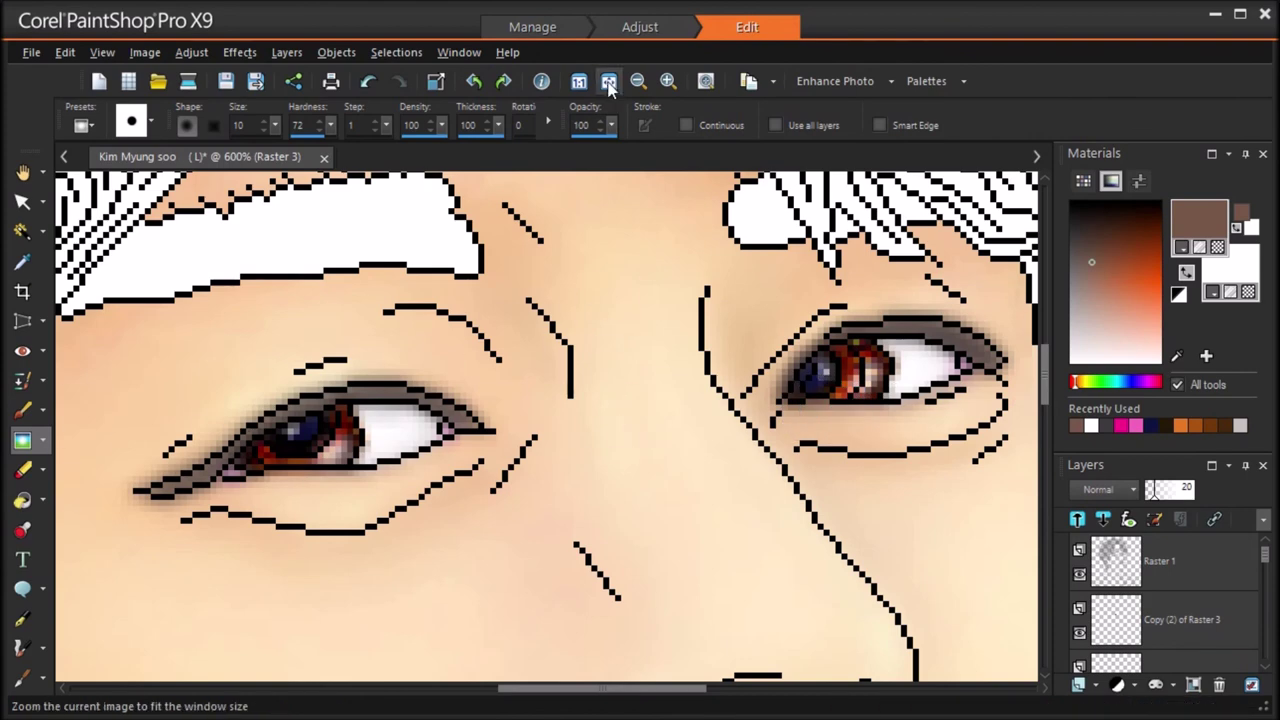
# Step: Soften the iris area of the eye nearer the ear with the Soften Brush on the eyes layer
pyautogui.click(608, 83)
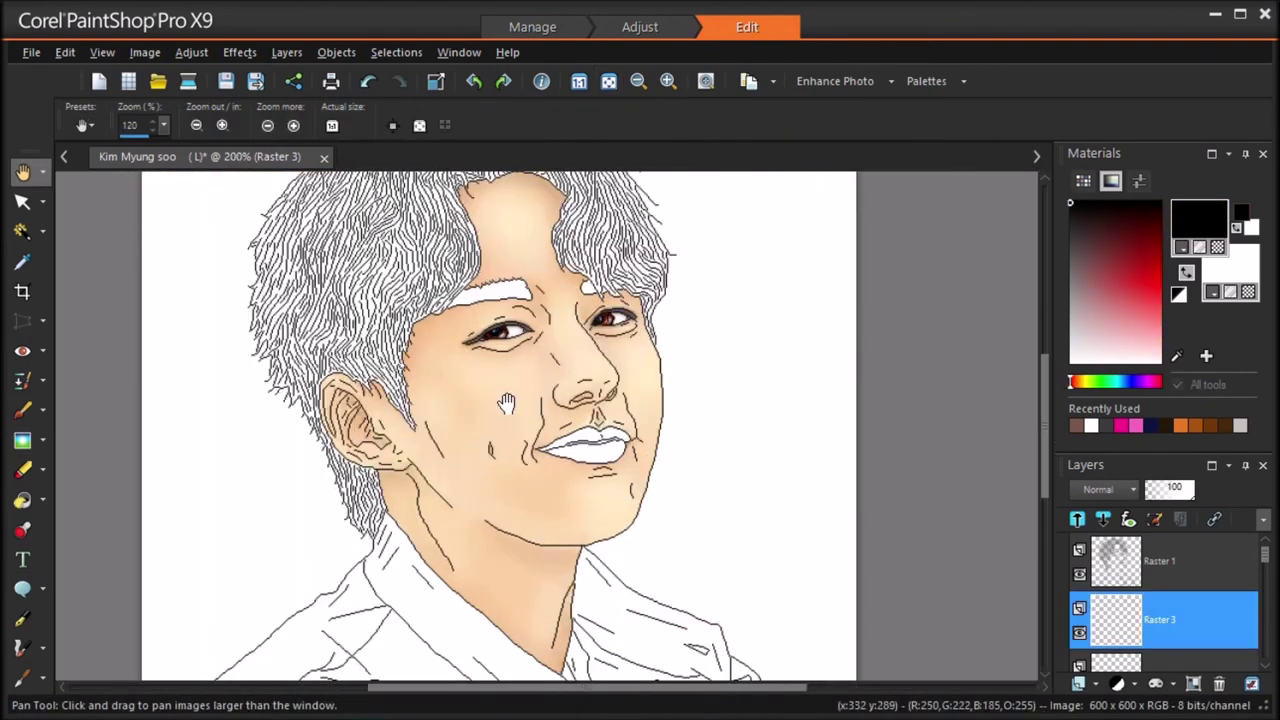
pyautogui.scroll(4, 489, 365)
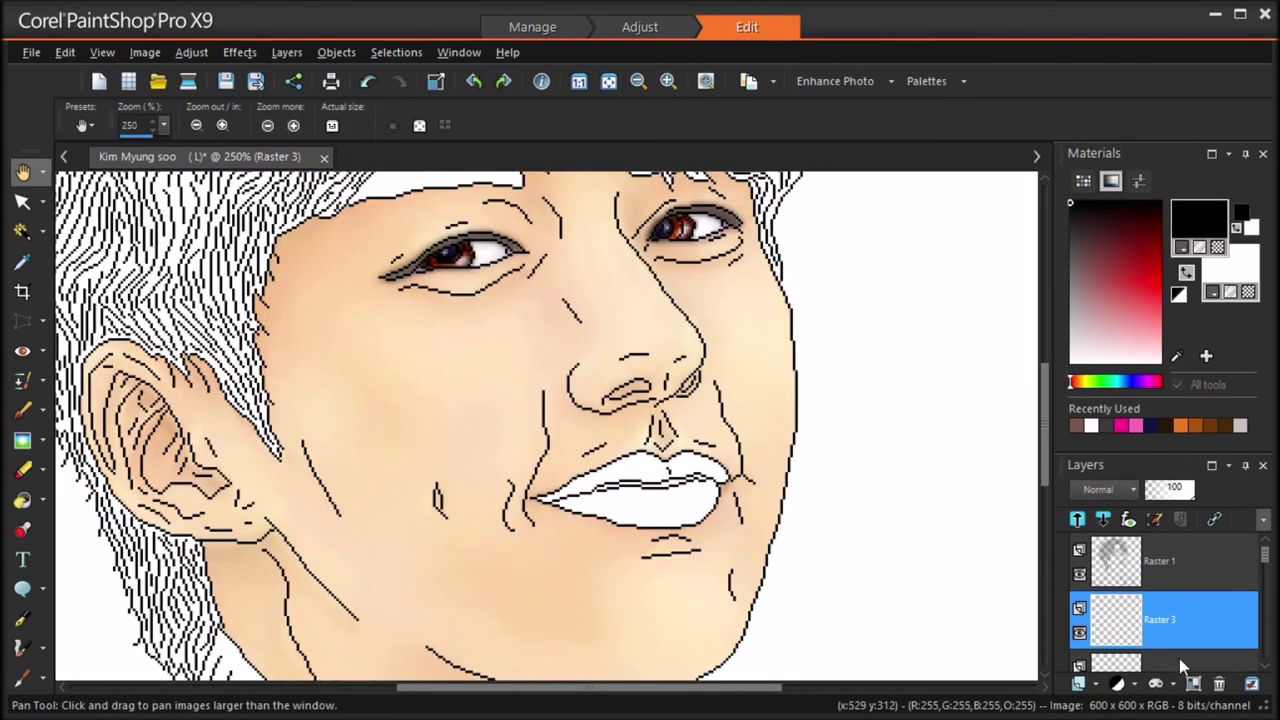
pyautogui.click(27, 202)
pyautogui.click(436, 260)
pyautogui.click(25, 411)
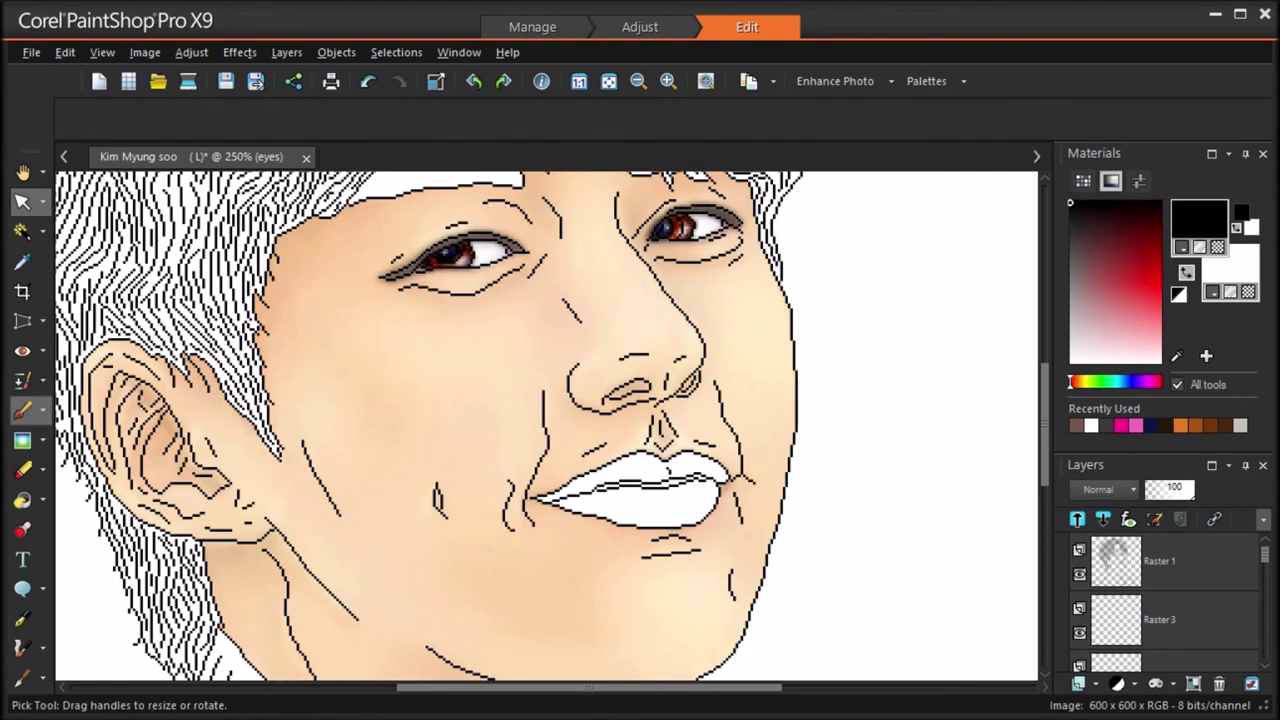
pyautogui.scroll(3, 480, 250)
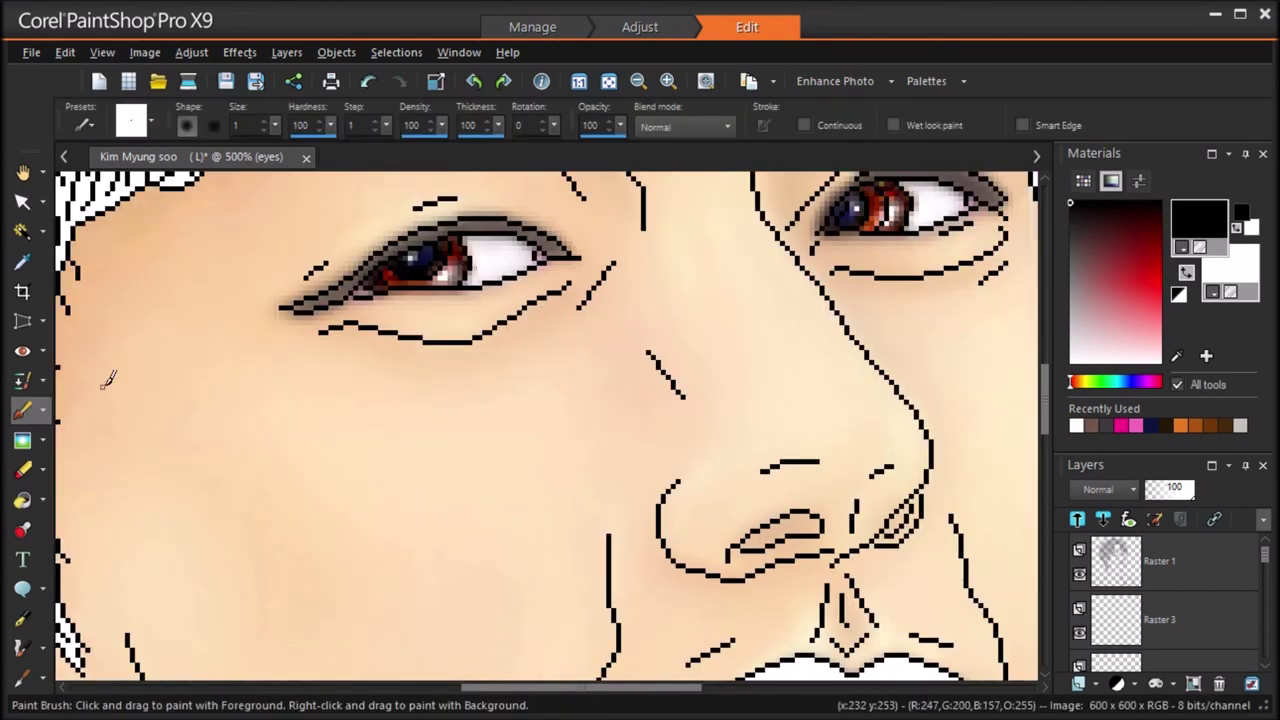
pyautogui.click(24, 440)
pyautogui.moveTo(444, 274); pyautogui.dragTo(420, 254)
pyautogui.click(370, 84)
pyautogui.click(612, 127)
pyautogui.moveTo(609, 130); pyautogui.dragTo(532, 166)
pyautogui.moveTo(455, 271); pyautogui.dragTo(452, 275)
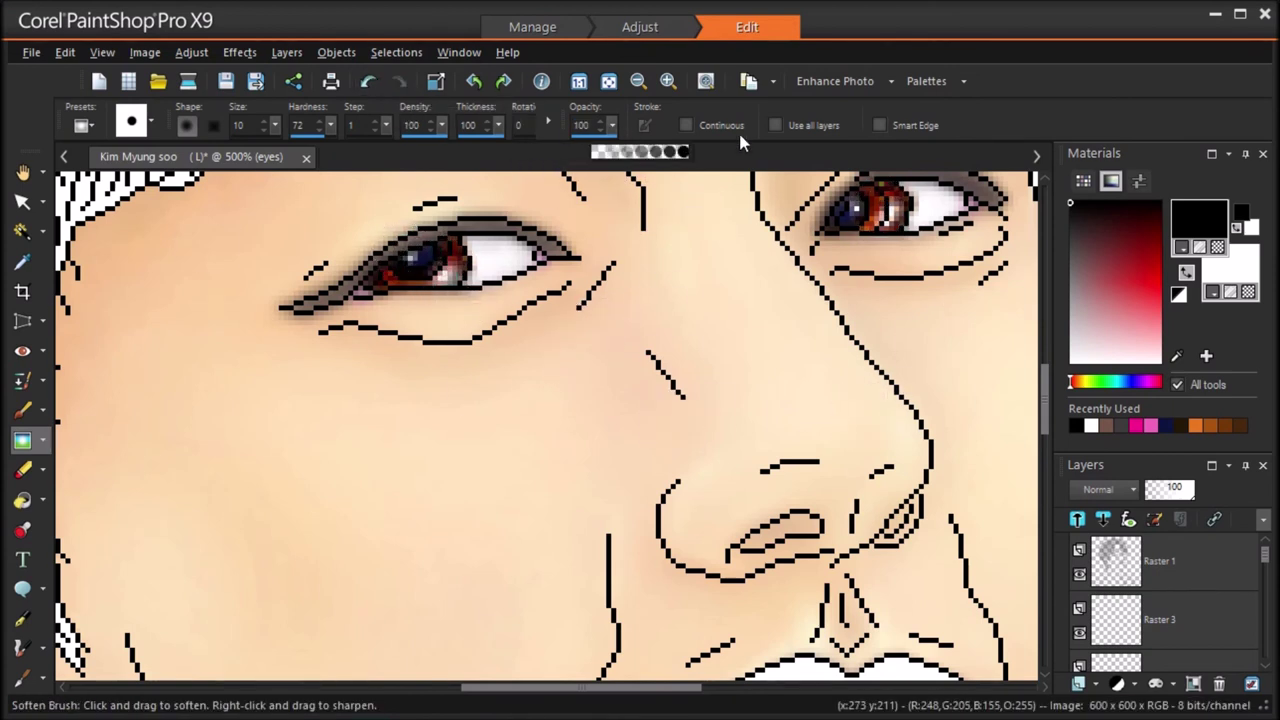
# Step: Dab a white highlight onto the pupil of the same eye with reduced paint brush opacity
pyautogui.press('b')
pyautogui.moveTo(620, 126); pyautogui.dragTo(544, 174)
pyautogui.rightClick(409, 261)
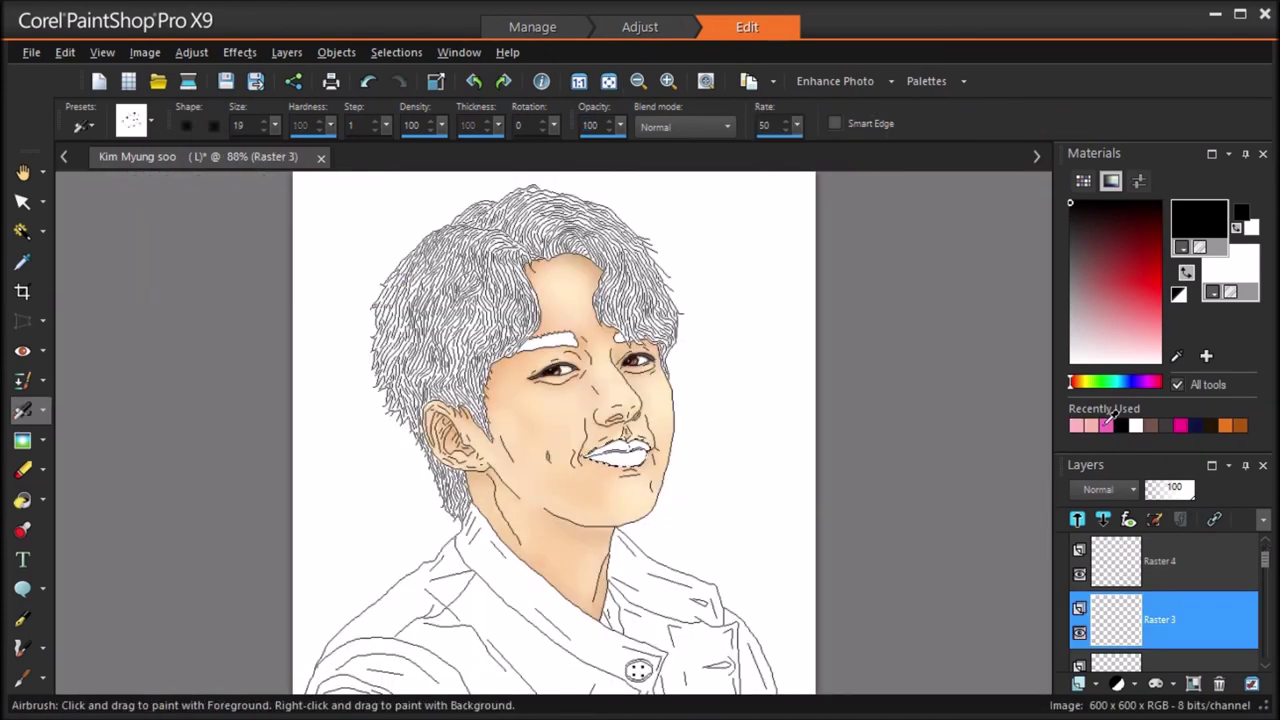
# Step: Airbrush a light pink base color over both lips on the Raster 3 layer
pyautogui.click(1085, 422)
pyautogui.click(1077, 424)
pyautogui.scroll(5, 610, 455)
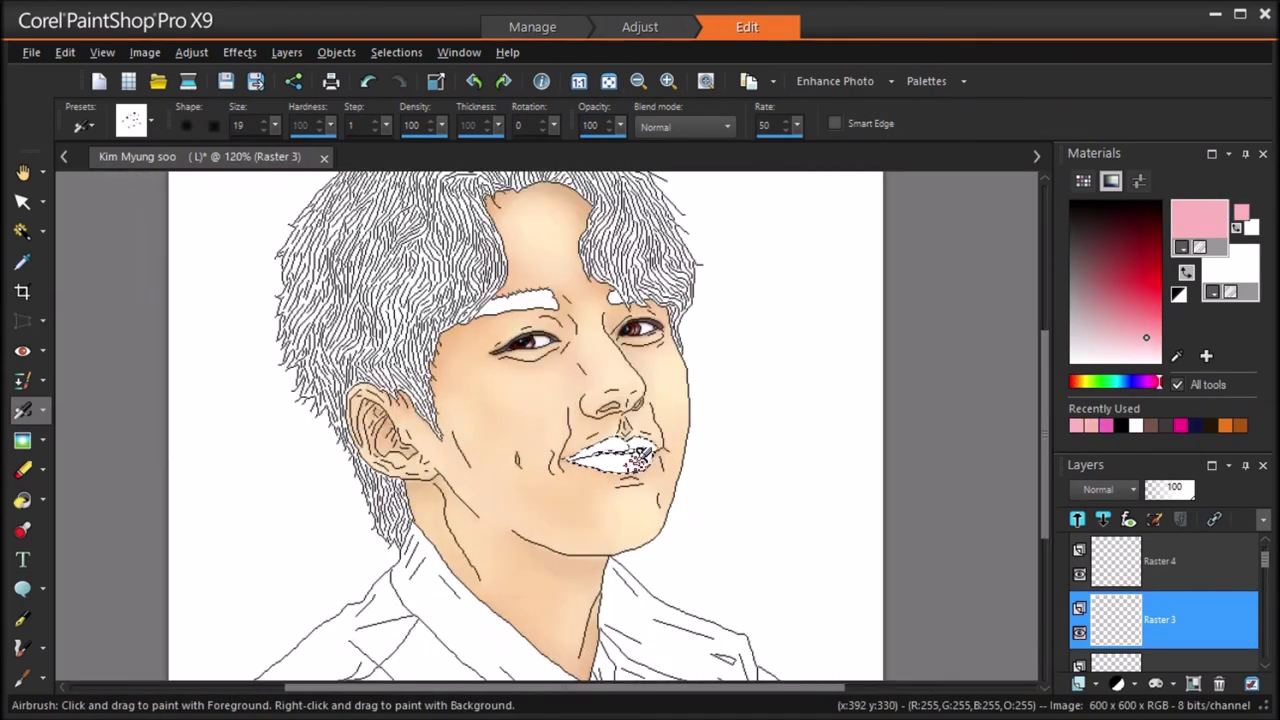
pyautogui.moveTo(650, 452)
pyautogui.mouseDown()
pyautogui.moveTo(602, 479)
pyautogui.moveTo(550, 420)
pyautogui.mouseUp()
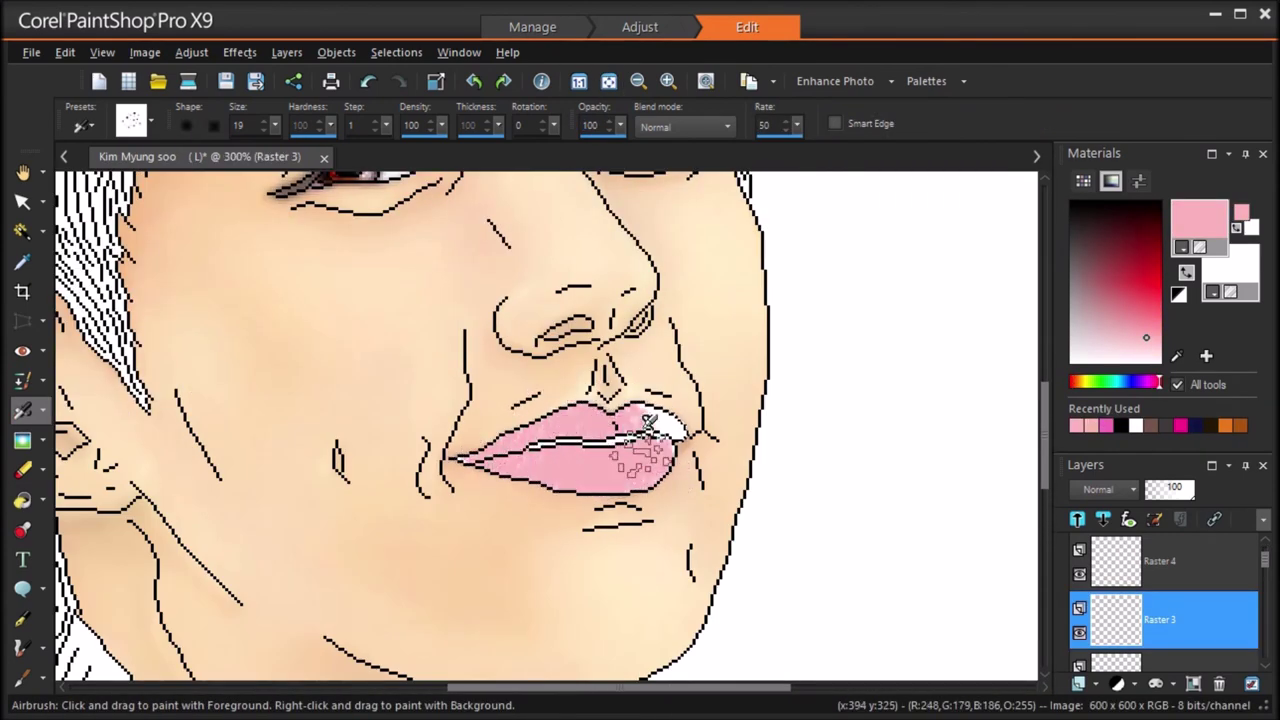
# Step: Set the airbrush size to 6 and spray paler pink tones over the lips on the Raster 4 layer
pyautogui.click(1143, 333)
pyautogui.click(275, 127)
pyautogui.moveTo(275, 131); pyautogui.dragTo(281, 141)
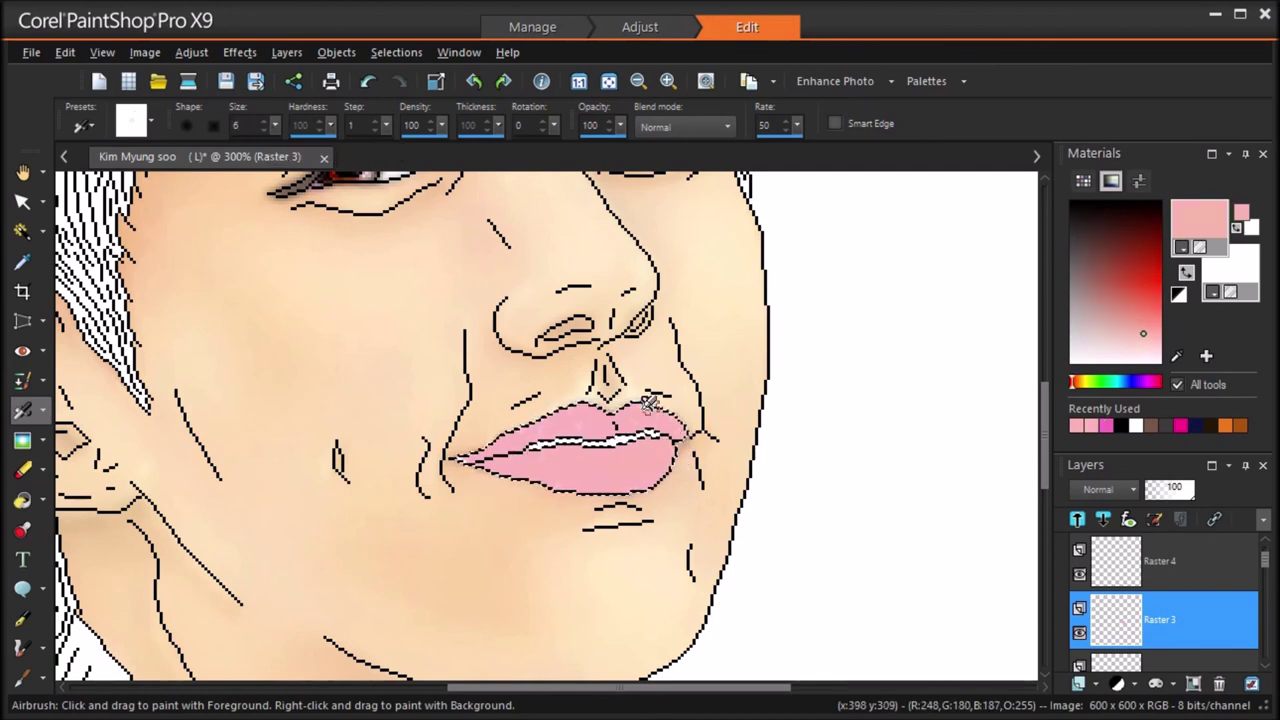
pyautogui.click(1160, 561)
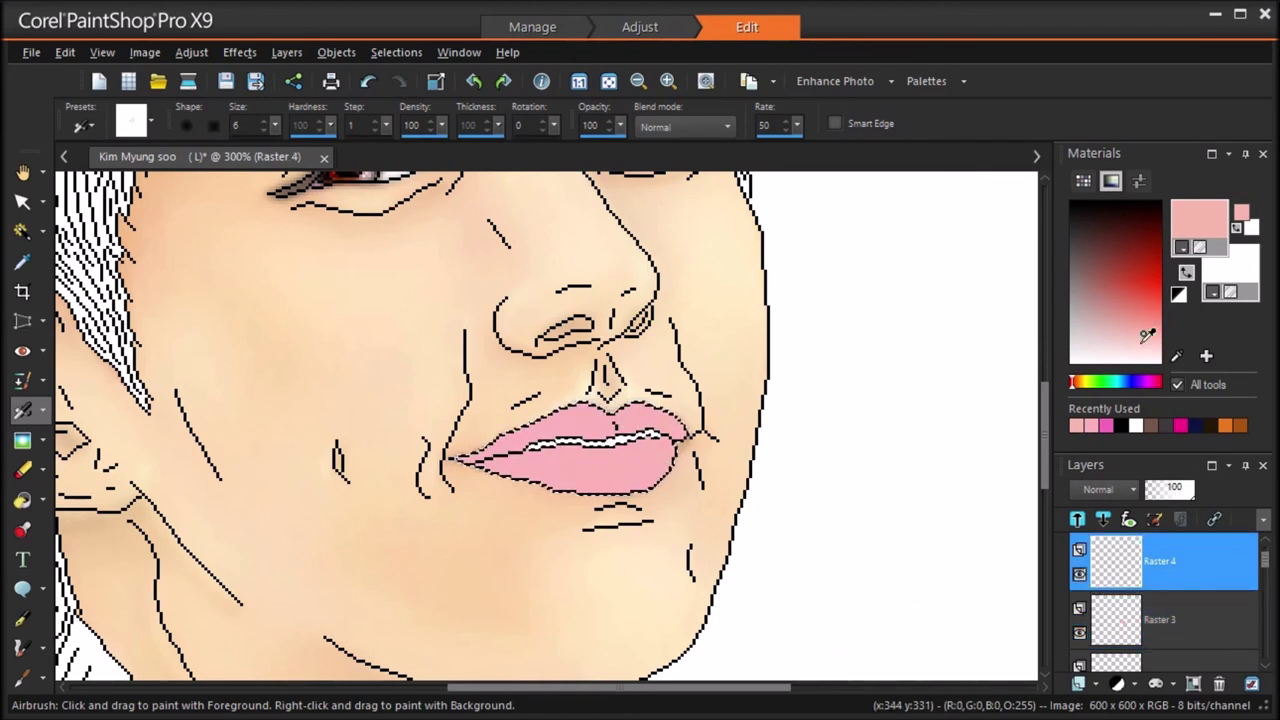
pyautogui.click(1147, 342)
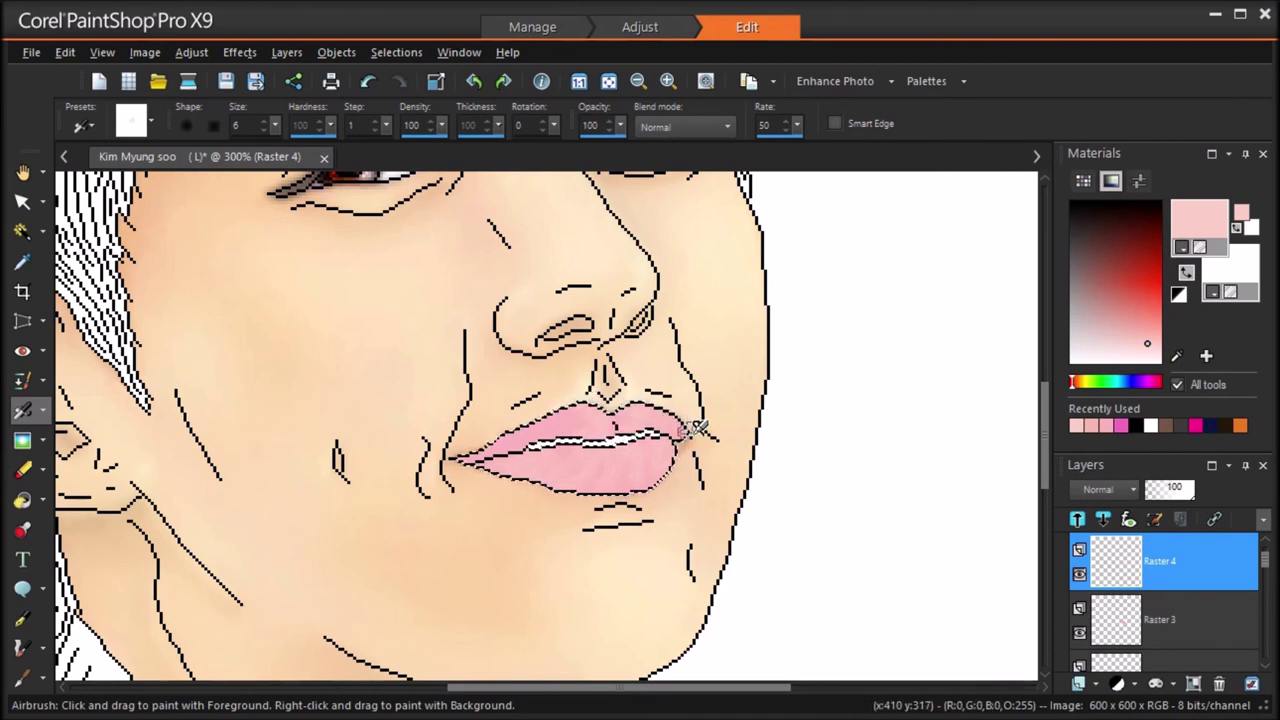
# Step: Add a new raster layer and airbrush muted brownish-pink shading along the lips
pyautogui.click(1094, 298)
pyautogui.click(1077, 518)
pyautogui.click(634, 583)
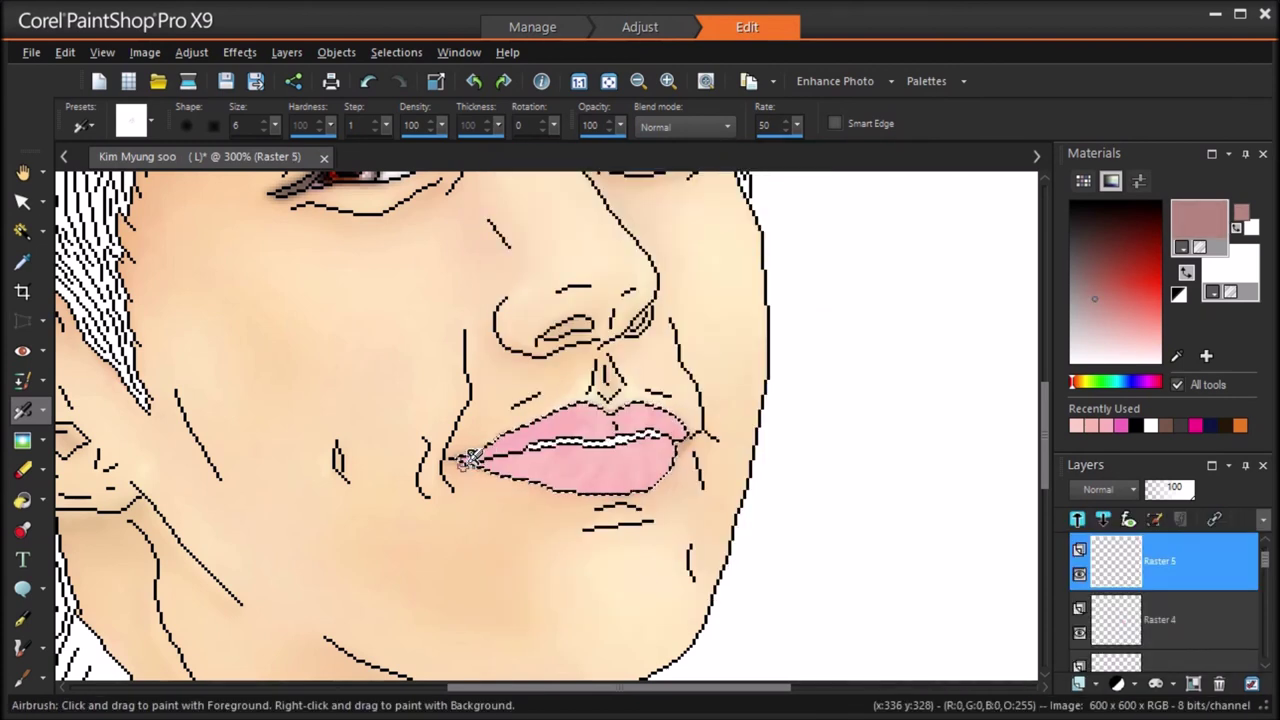
pyautogui.moveTo(727, 469); pyautogui.dragTo(690, 471)
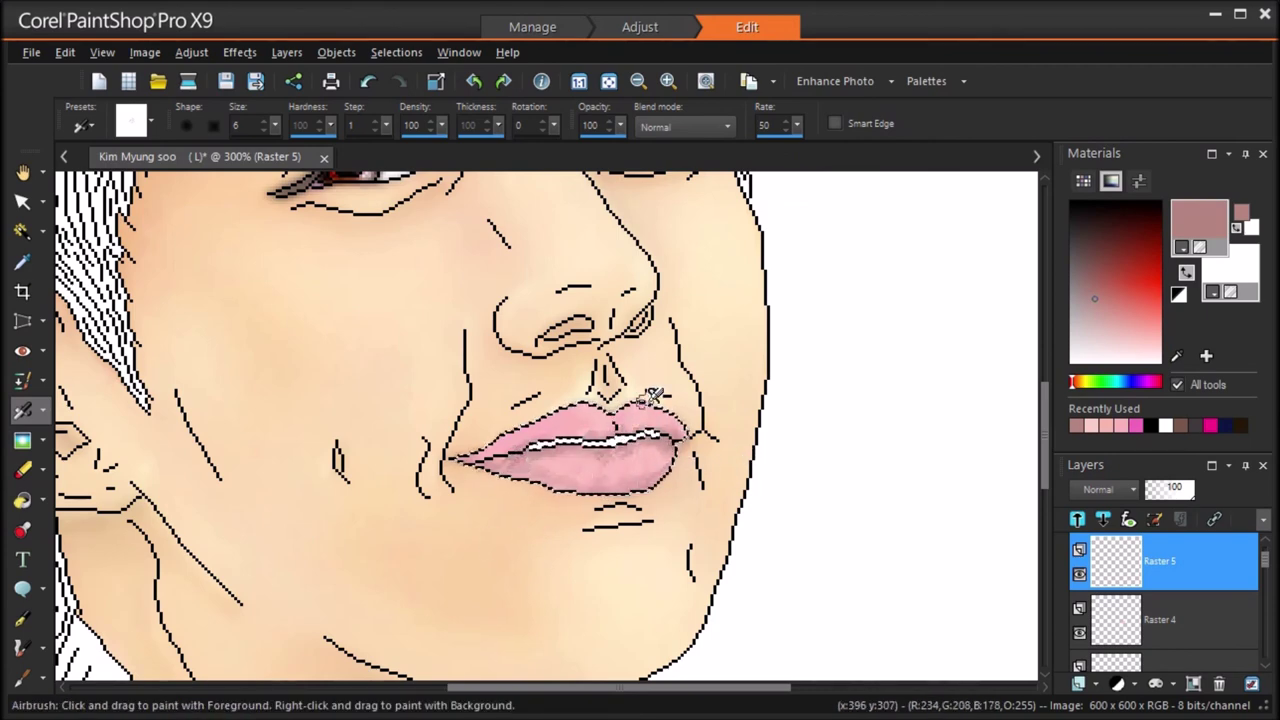
pyautogui.moveTo(652, 396); pyautogui.dragTo(507, 428)
# Step: Add another raster layer and airbrush a stronger rose tone over the lips
pyautogui.click(1117, 307)
pyautogui.click(1077, 518)
pyautogui.click(634, 583)
pyautogui.moveTo(634, 455); pyautogui.dragTo(662, 430)
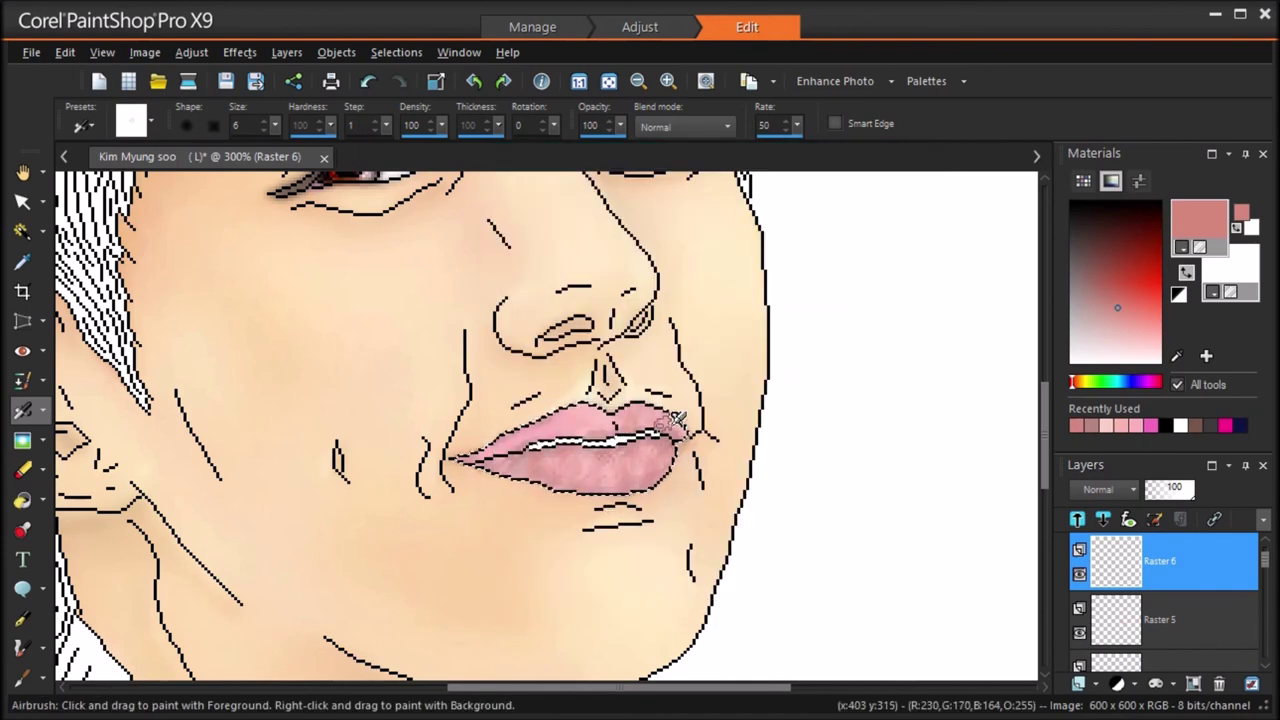
# Step: Add a raster layer with default settings and airbrush deeper red shading onto the lips
pyautogui.click(1126, 294)
pyautogui.click(1077, 518)
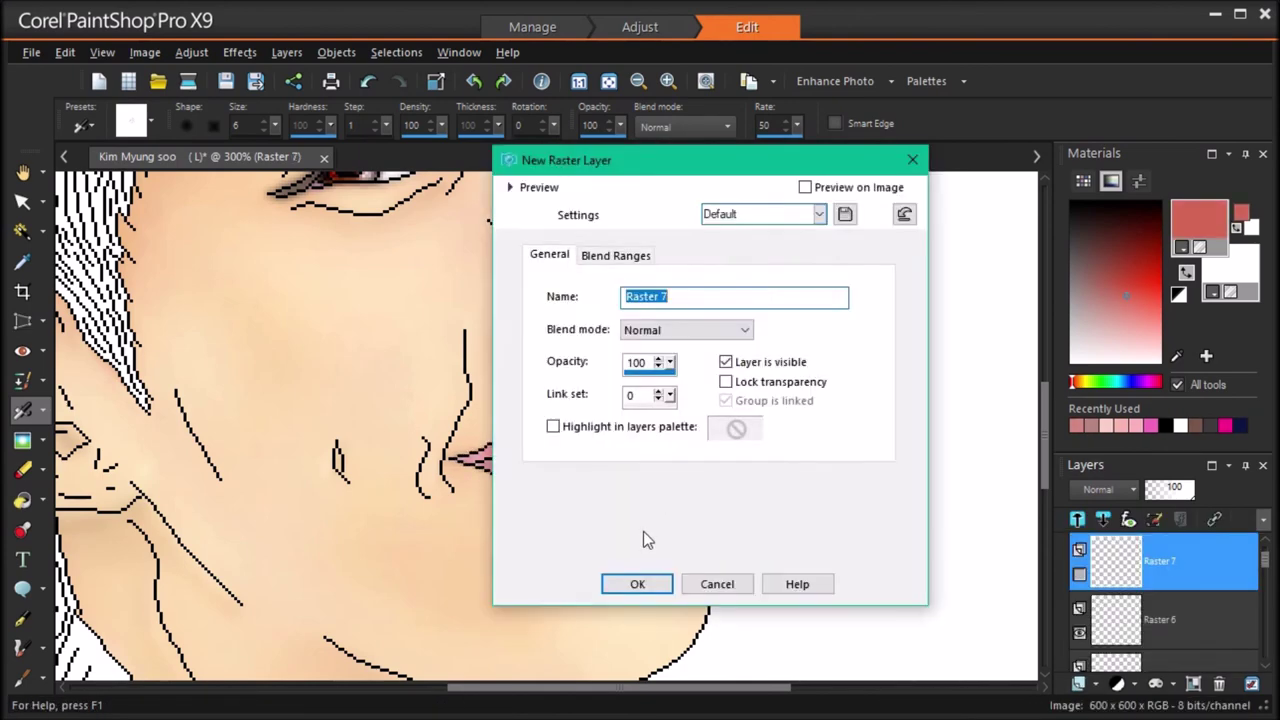
pyautogui.click(640, 583)
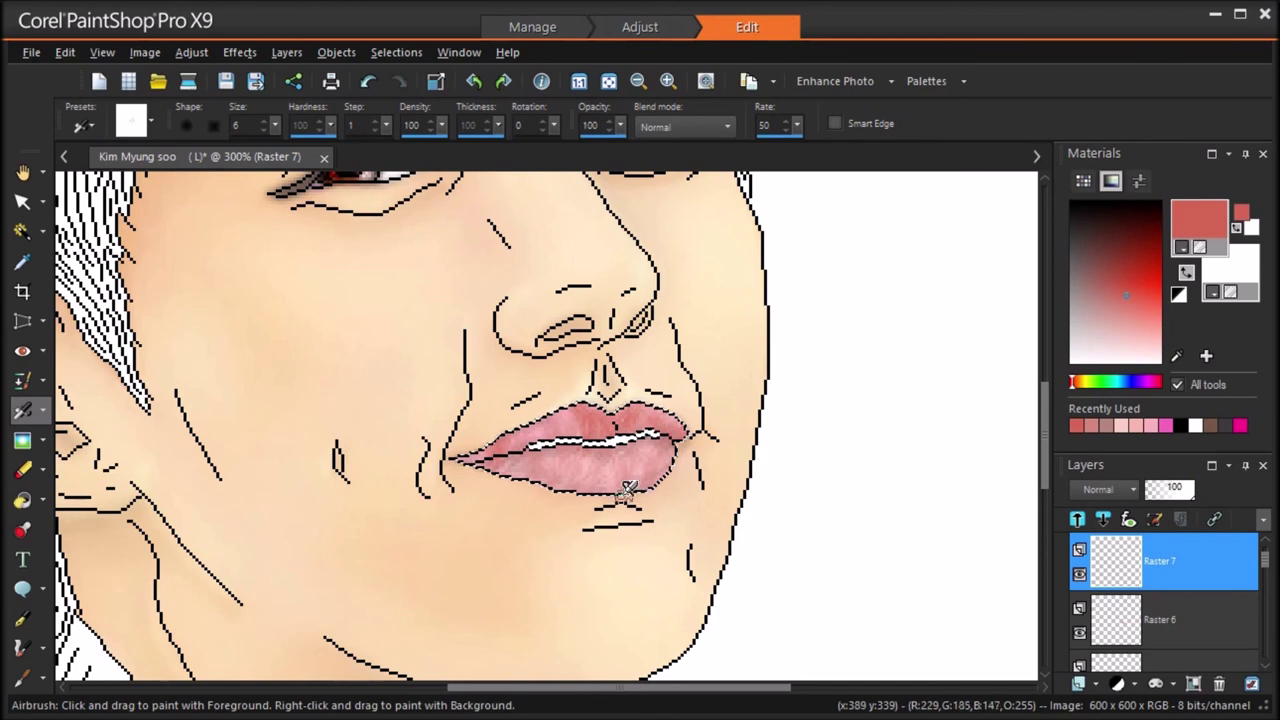
pyautogui.moveTo(482, 455)
pyautogui.mouseDown()
pyautogui.moveTo(570, 420)
pyautogui.moveTo(660, 421)
pyautogui.mouseUp()
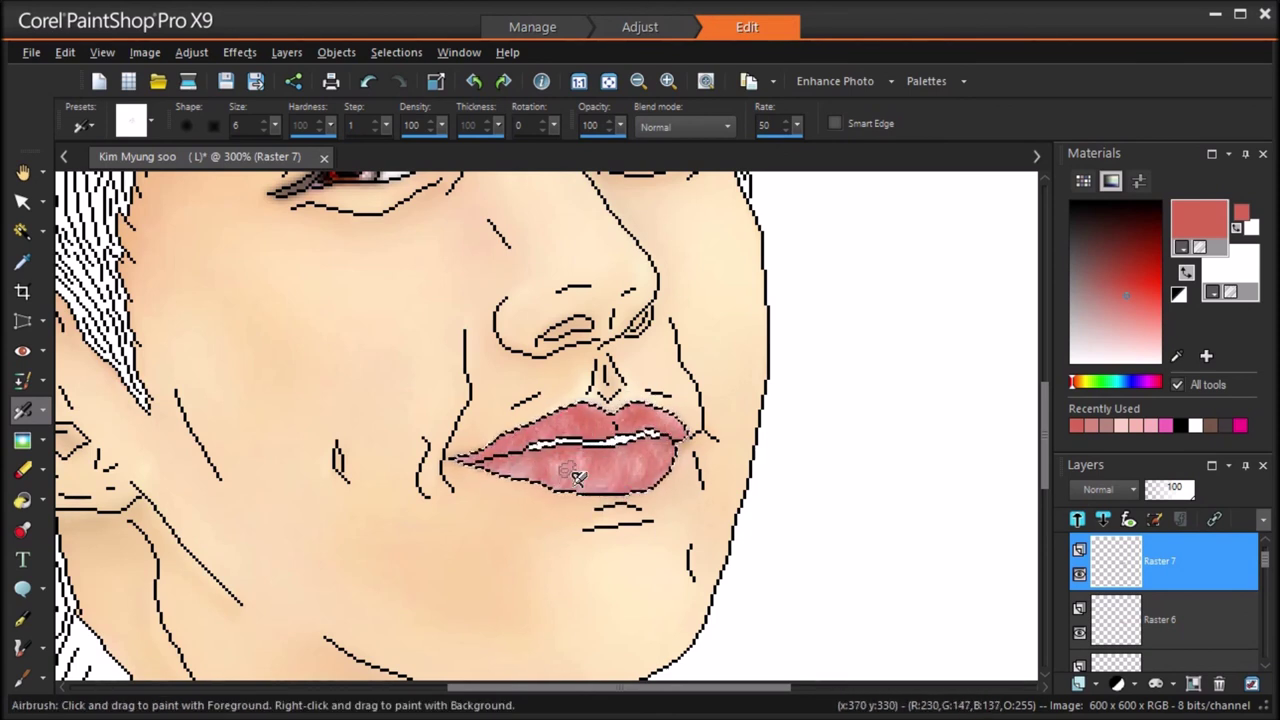
# Step: Add a raster layer with default settings and airbrush white highlights on the lower lip and upper lip edge
pyautogui.click(1077, 518)
pyautogui.click(1120, 529)
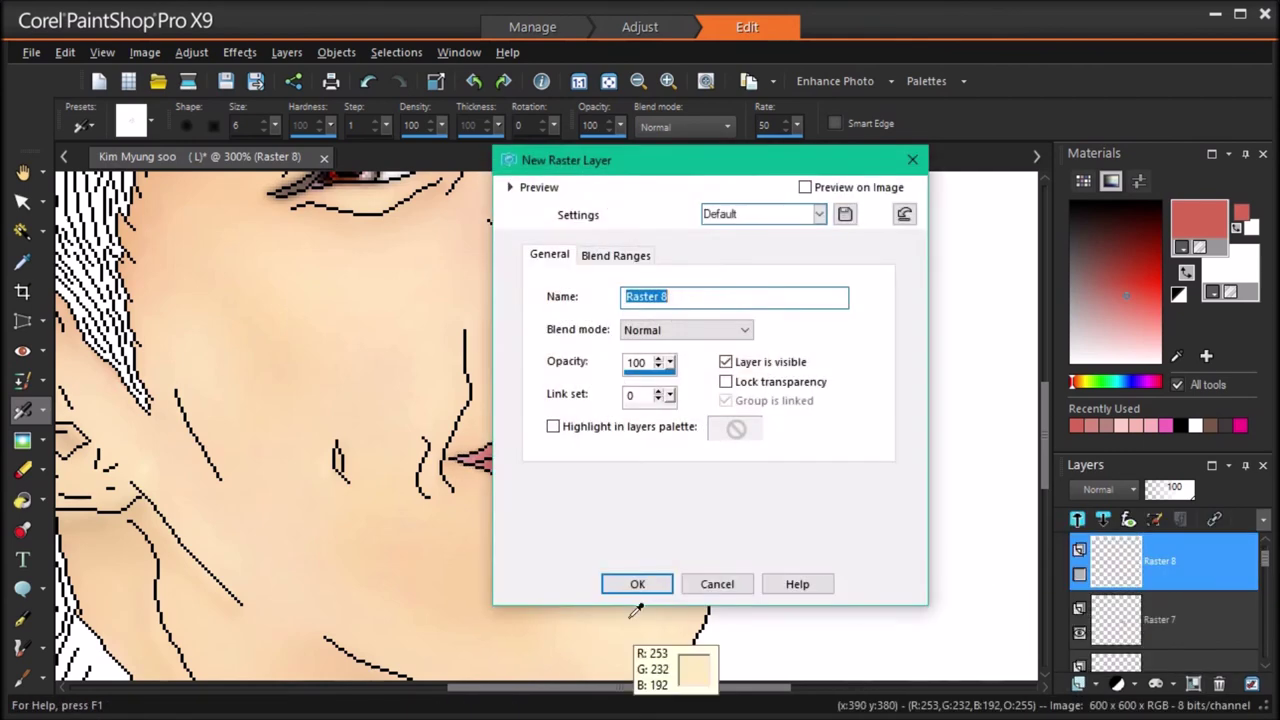
pyautogui.click(634, 583)
pyautogui.click(1186, 272)
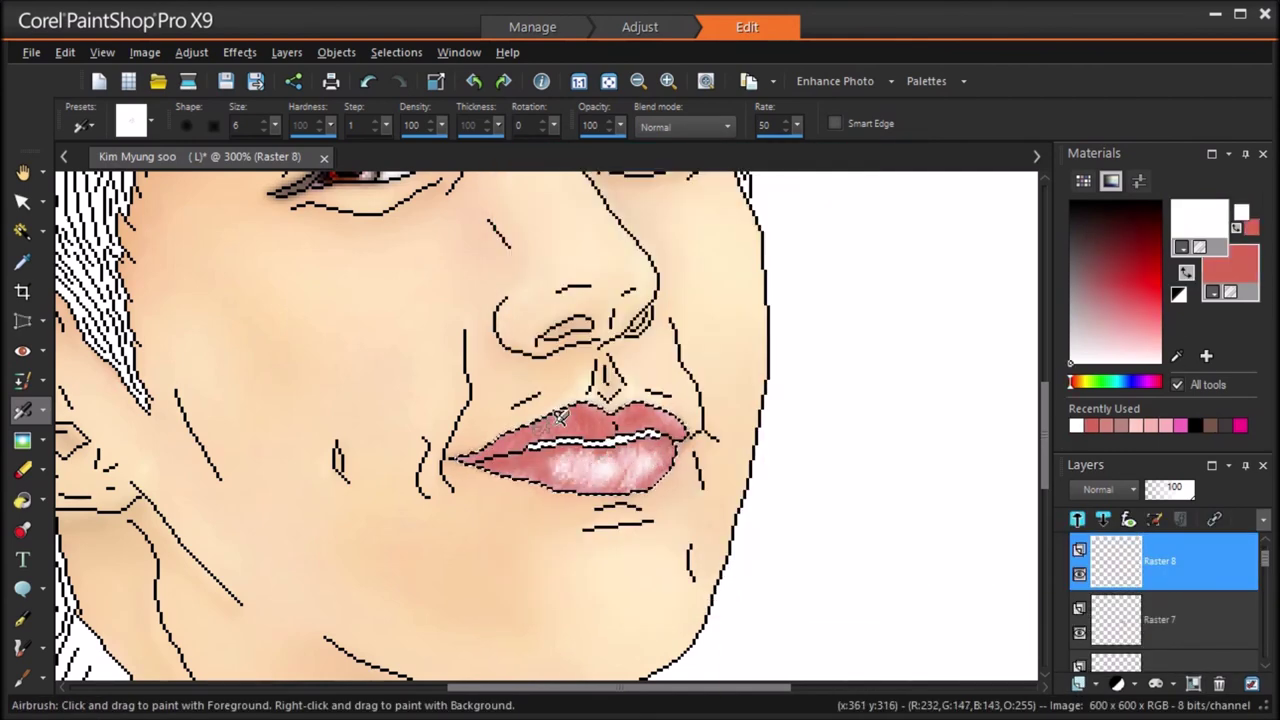
pyautogui.scroll(-5, 749, 477)
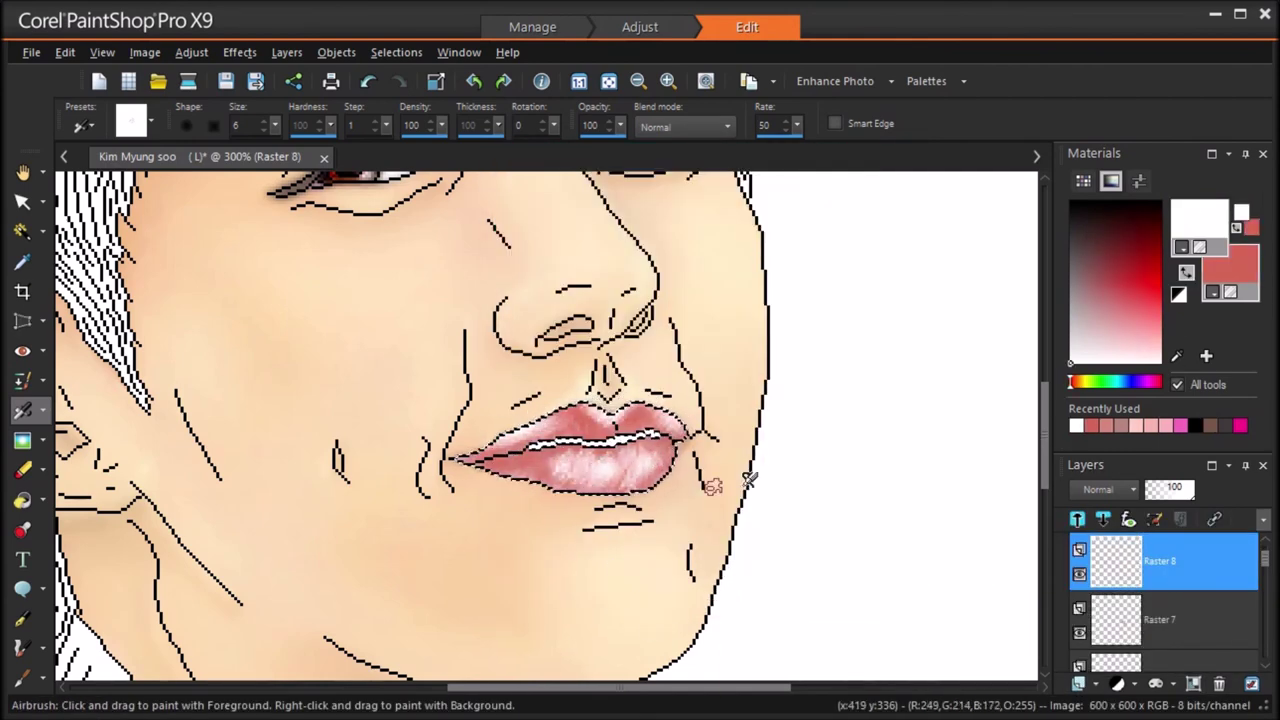
# Step: Blend the lip shading layer by layer with the Soften Brush at size 38
pyautogui.scroll(4, 766, 463)
pyautogui.click(23, 441)
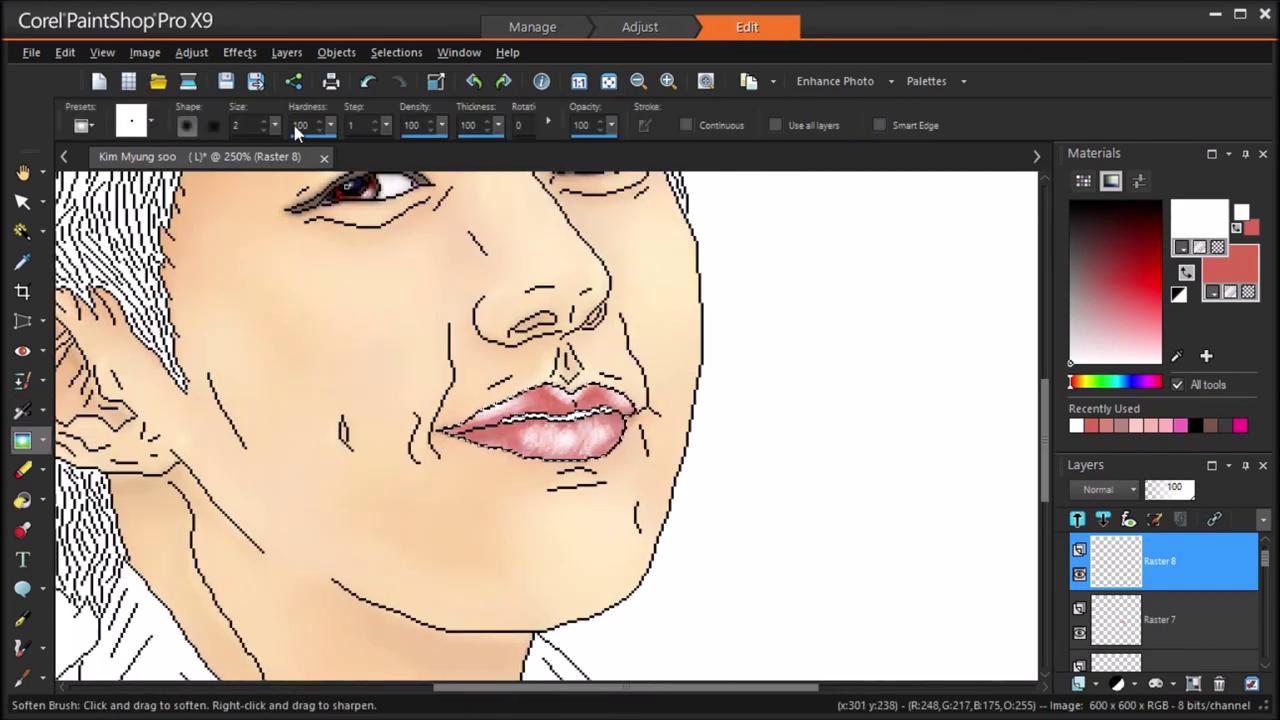
pyautogui.click(1150, 619)
pyautogui.click(1150, 662)
pyautogui.press('Down')
pyautogui.press('Down')
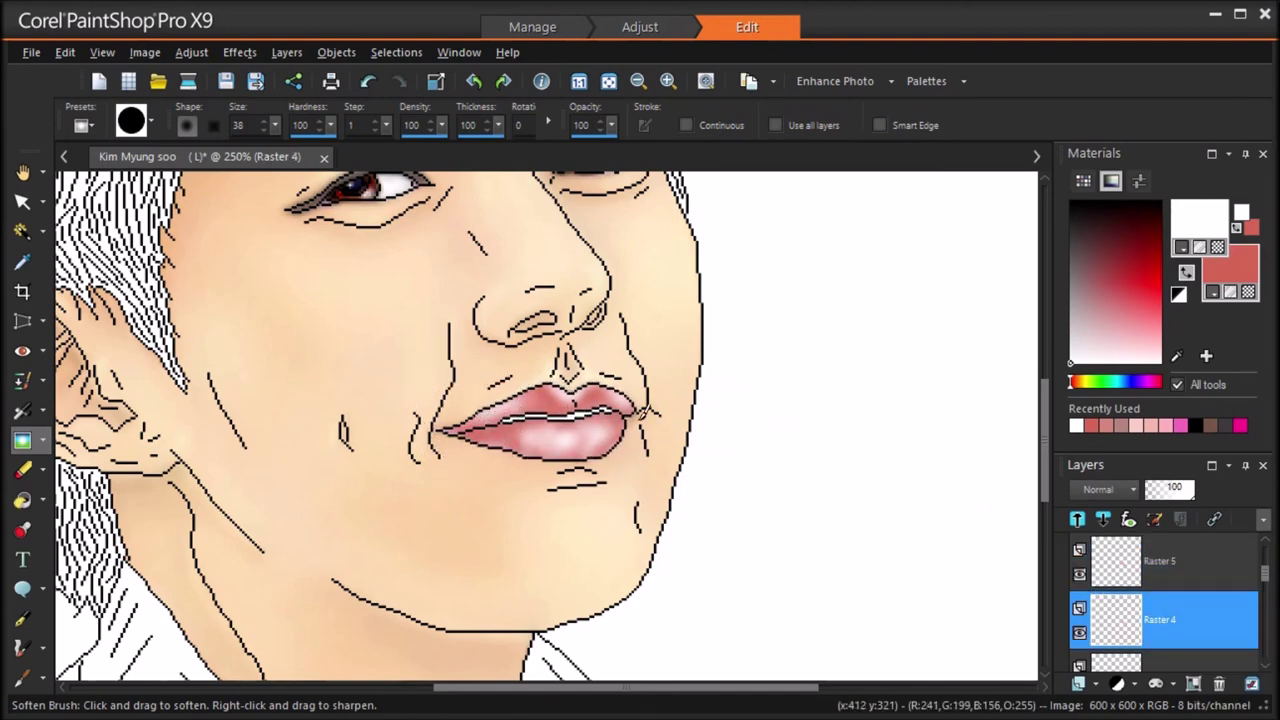
pyautogui.press('Down')
# Step: Adjust the blend mode and opacity of a lip shading layer
pyautogui.scroll(1, 1174, 598)
pyautogui.scroll(1, 1175, 600)
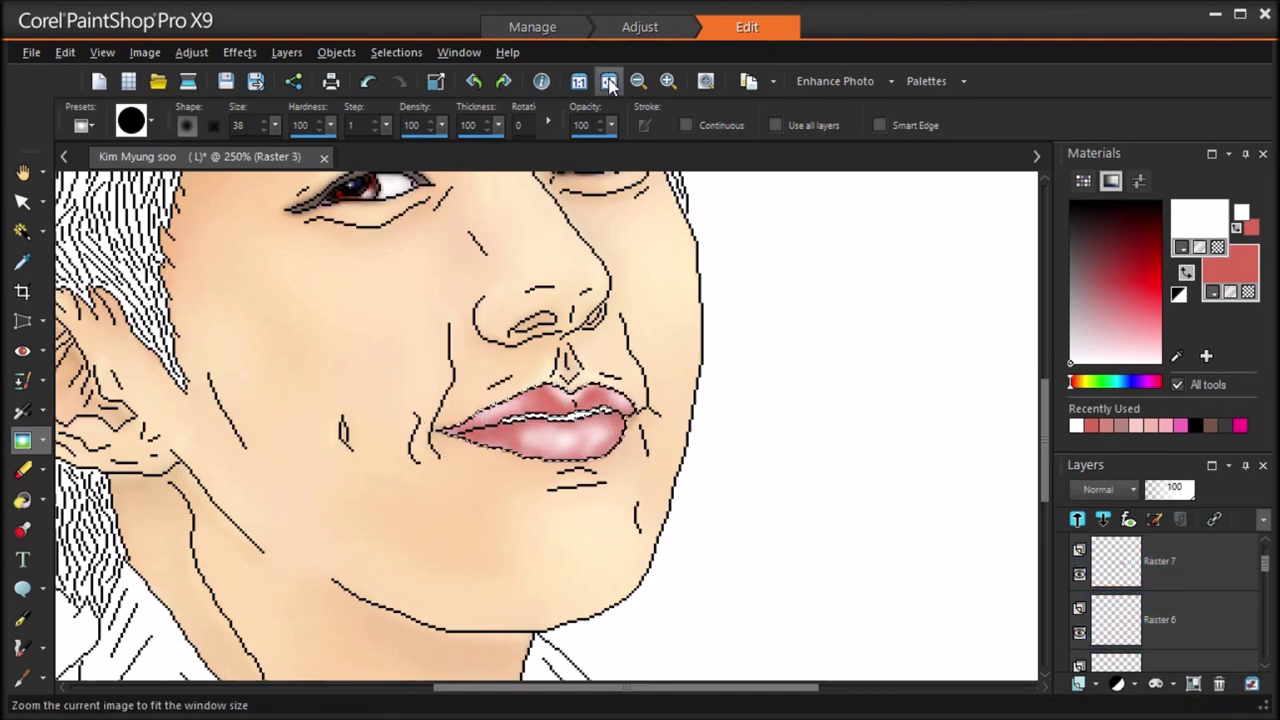
pyautogui.click(609, 82)
pyautogui.scroll(2, 1166, 606)
pyautogui.click(1166, 610)
pyautogui.click(1106, 490)
pyautogui.click(1151, 577)
pyautogui.click(1155, 491)
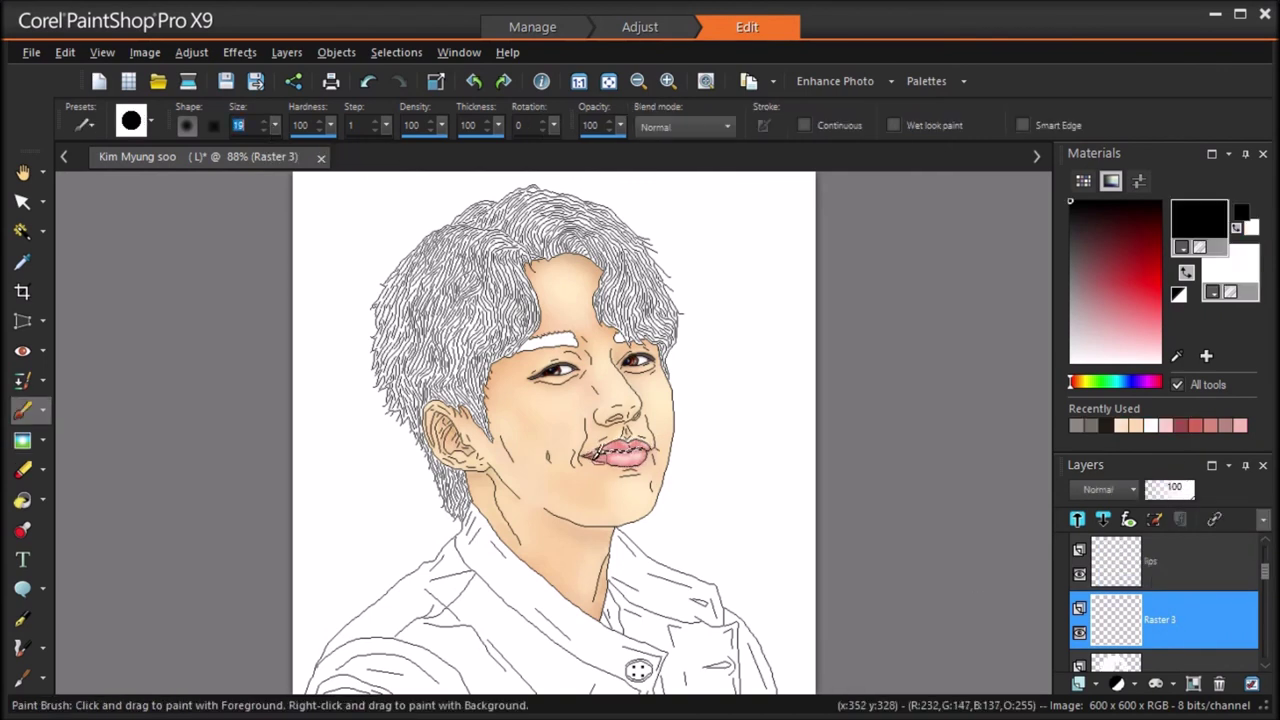
# Step: Paint short dark brown hair strokes across both eyebrows with a size 1 brush
pyautogui.write('1')
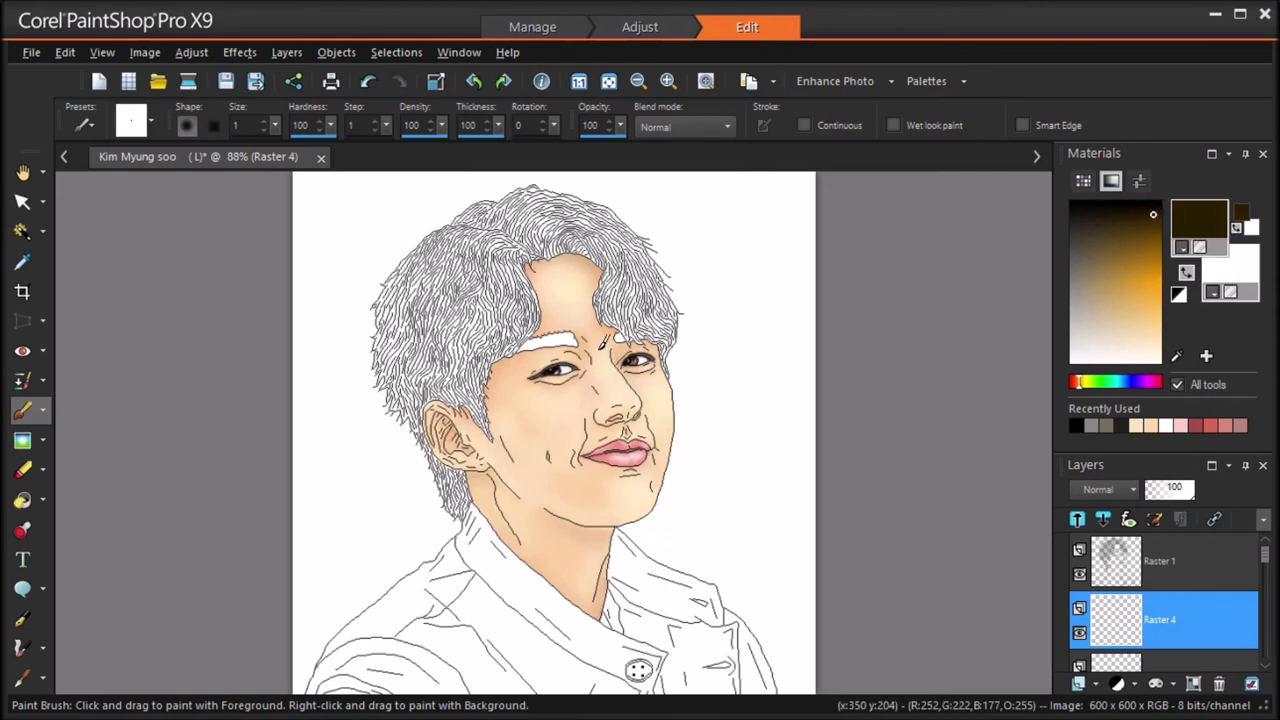
pyautogui.scroll(5, 603, 343)
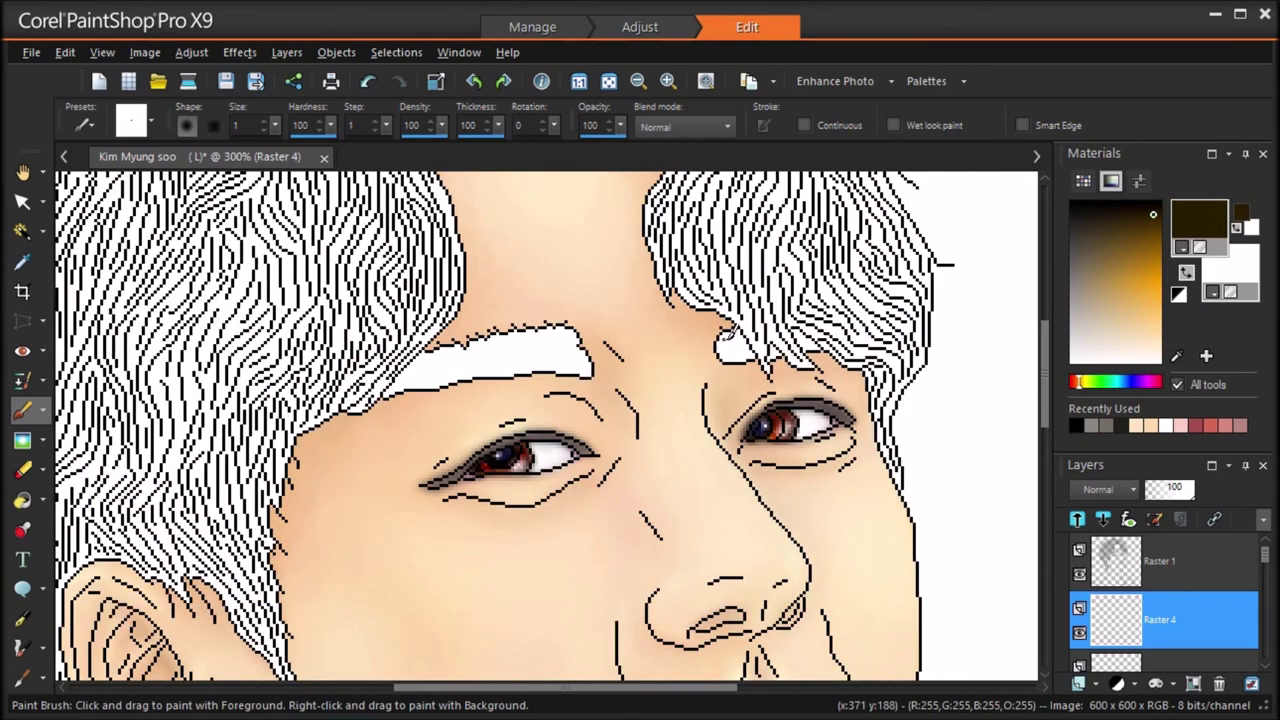
pyautogui.moveTo(724, 345); pyautogui.dragTo(820, 338)
pyautogui.moveTo(591, 369)
pyautogui.mouseDown()
pyautogui.moveTo(589, 338)
pyautogui.moveTo(562, 331)
pyautogui.moveTo(565, 365)
pyautogui.moveTo(555, 334)
pyautogui.moveTo(515, 331)
pyautogui.moveTo(555, 349)
pyautogui.moveTo(512, 329)
pyautogui.moveTo(472, 359)
pyautogui.moveTo(529, 366)
pyautogui.mouseUp()
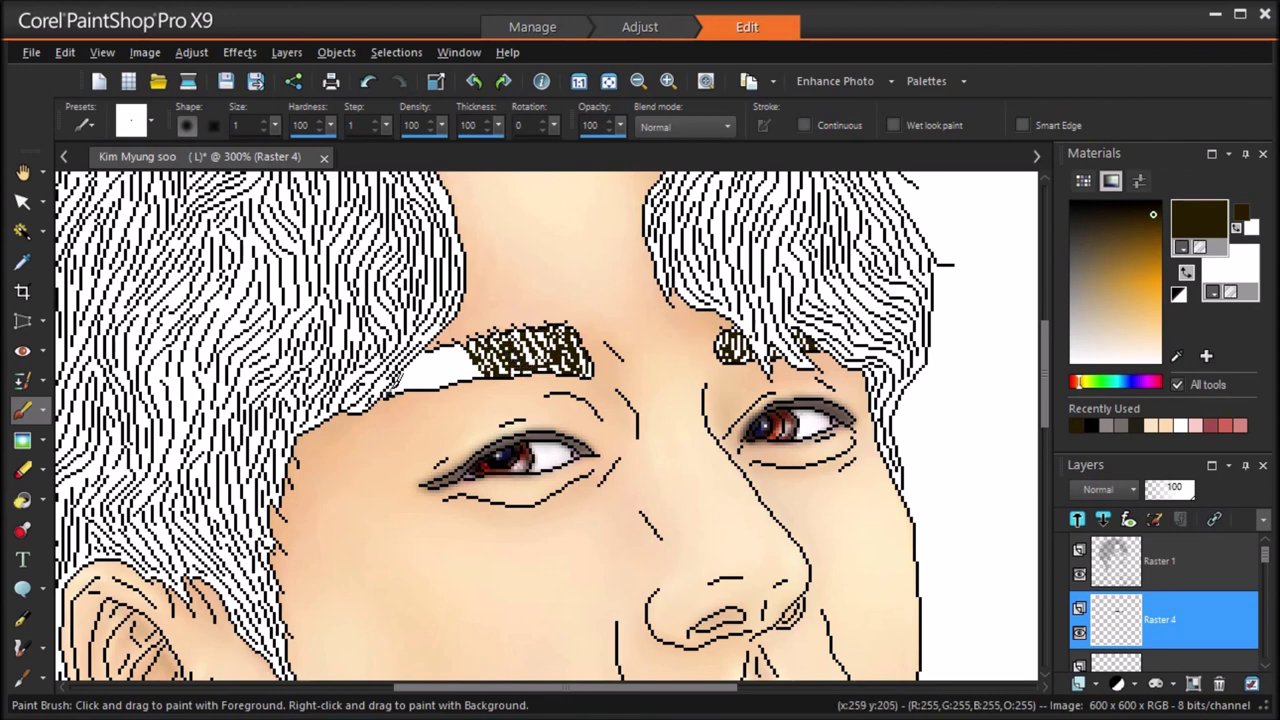
pyautogui.moveTo(412, 380)
pyautogui.mouseDown()
pyautogui.moveTo(446, 377)
pyautogui.moveTo(441, 345)
pyautogui.moveTo(467, 366)
pyautogui.mouseUp()
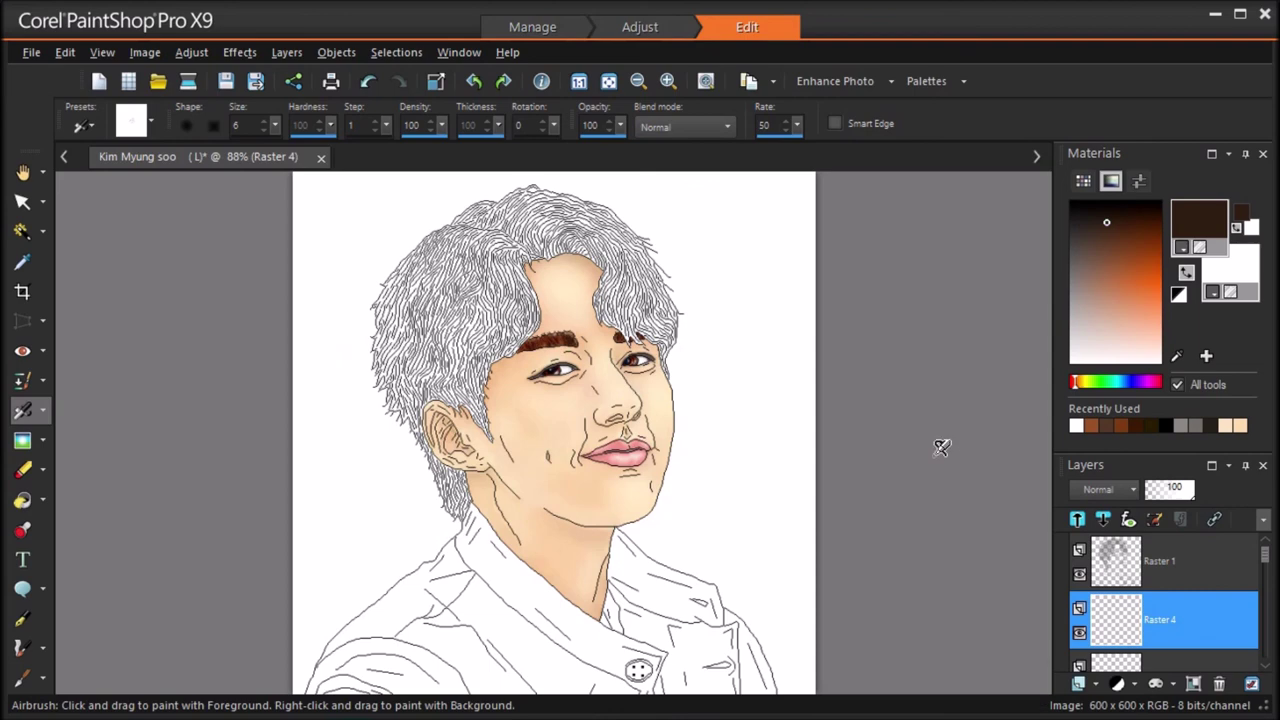
# Step: Cover the selected hair area with a very dark brown base coat using a size 66 brush
pyautogui.press('b')
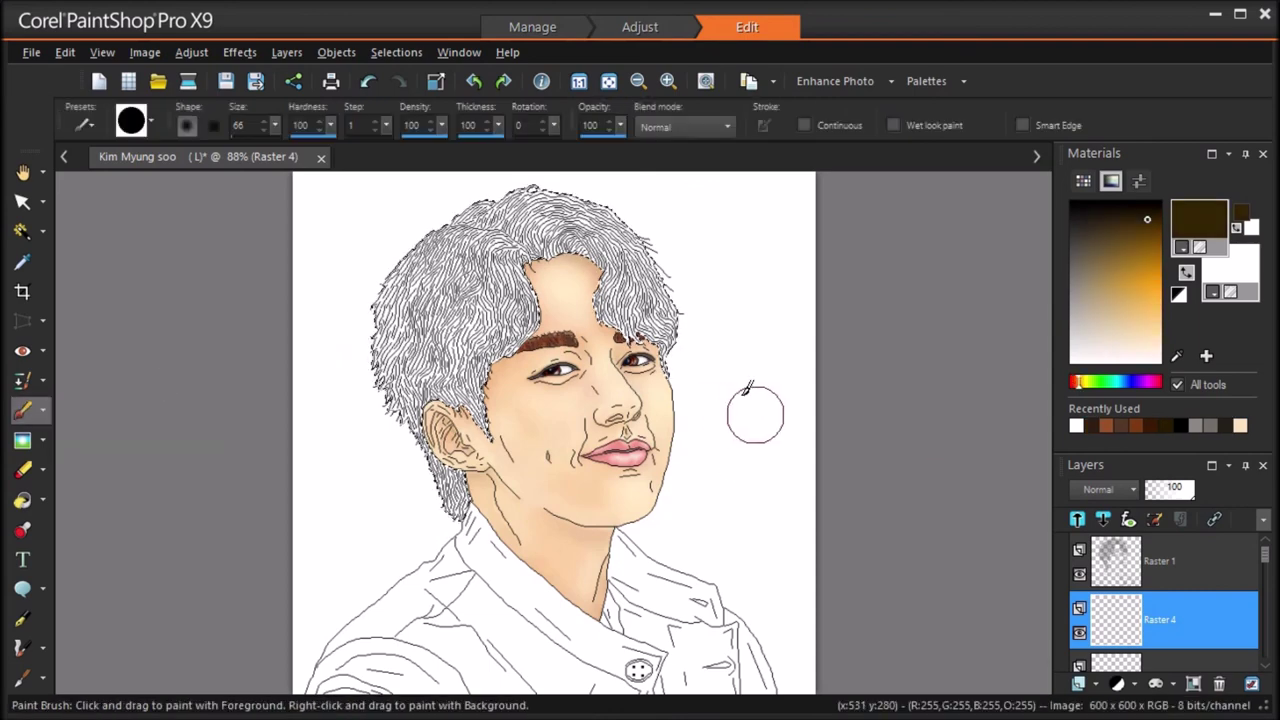
pyautogui.moveTo(470, 500)
pyautogui.mouseDown()
pyautogui.moveTo(430, 420)
pyautogui.moveTo(405, 255)
pyautogui.mouseUp()
pyautogui.moveTo(520, 212)
pyautogui.mouseDown()
pyautogui.moveTo(680, 330)
pyautogui.moveTo(612, 275)
pyautogui.moveTo(450, 290)
pyautogui.moveTo(488, 440)
pyautogui.moveTo(508, 286)
pyautogui.moveTo(500, 330)
pyautogui.mouseUp()
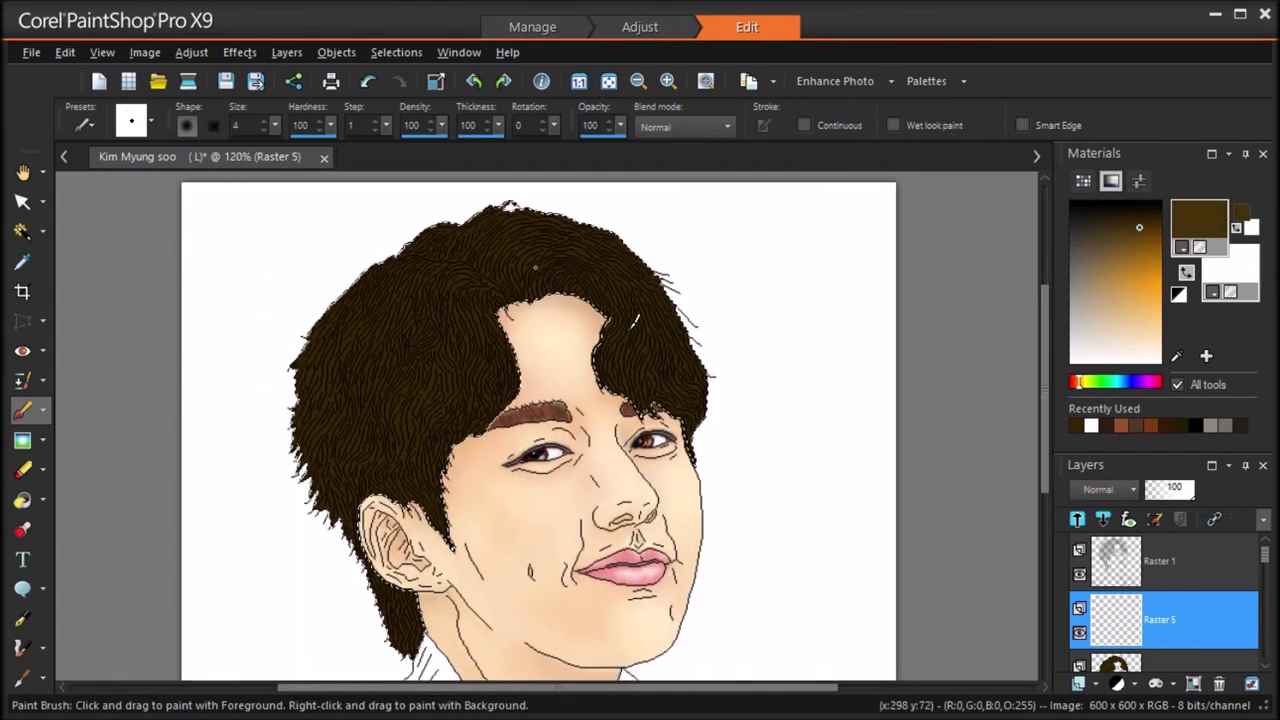
# Step: Paint slightly lighter dark brown strands over the fringe with a size 4 brush
pyautogui.moveTo(532, 302)
pyautogui.mouseDown()
pyautogui.moveTo(632, 318)
pyautogui.moveTo(636, 402)
pyautogui.mouseUp()
pyautogui.moveTo(537, 254); pyautogui.dragTo(601, 302)
pyautogui.moveTo(509, 284); pyautogui.dragTo(601, 295)
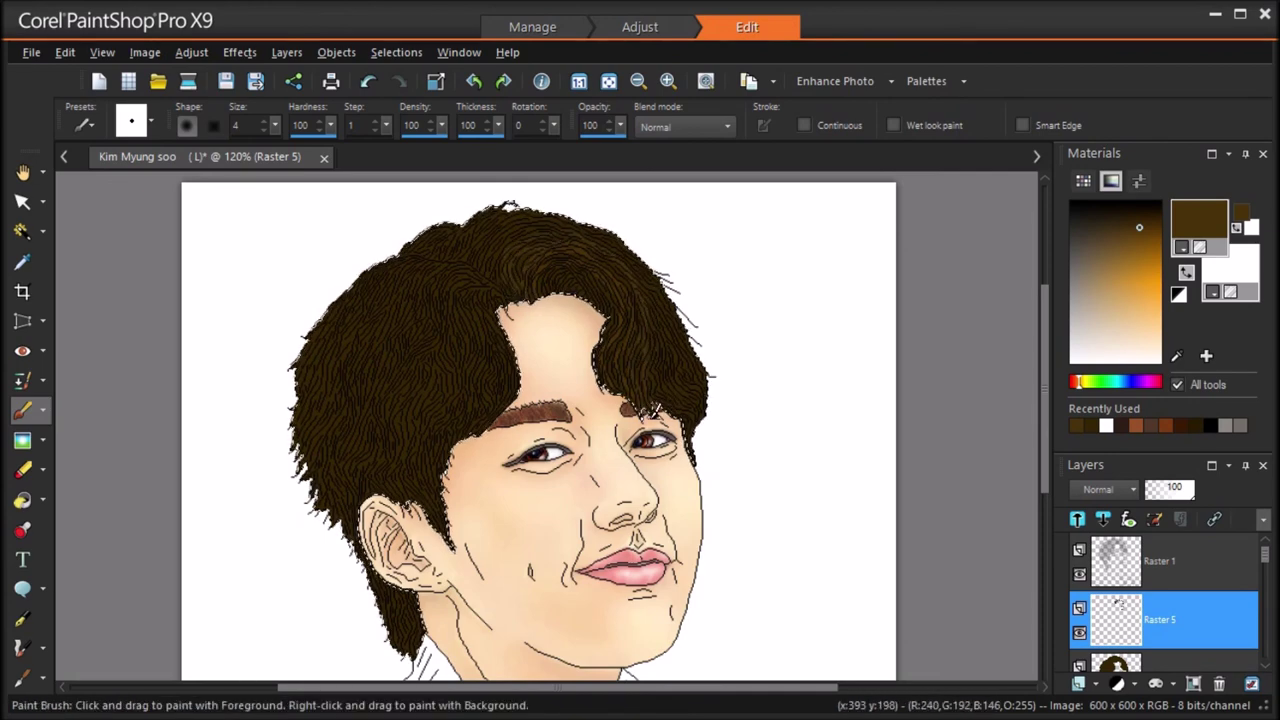
# Step: Paint golden brown strands through the fringe, crown and side hair, undoing a misplaced stroke
pyautogui.click(1142, 246)
pyautogui.moveTo(541, 282)
pyautogui.mouseDown()
pyautogui.moveTo(604, 260)
pyautogui.moveTo(608, 374)
pyautogui.mouseUp()
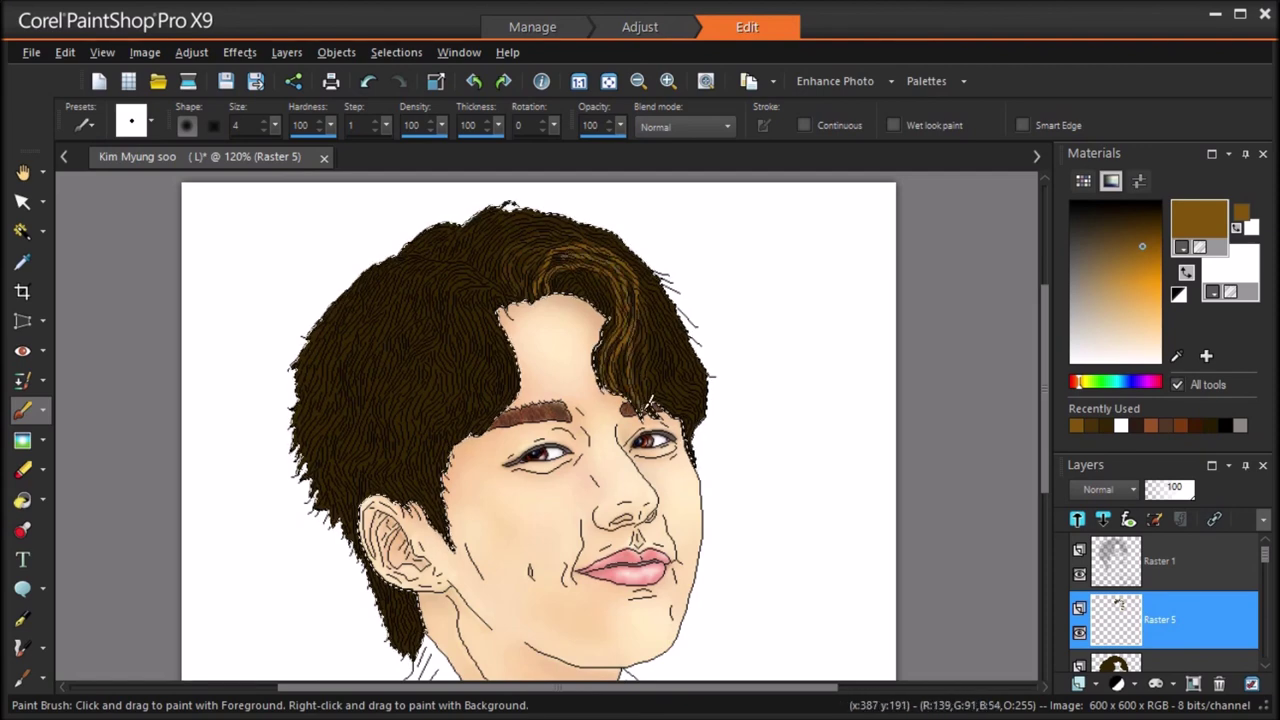
pyautogui.moveTo(663, 366); pyautogui.dragTo(649, 412)
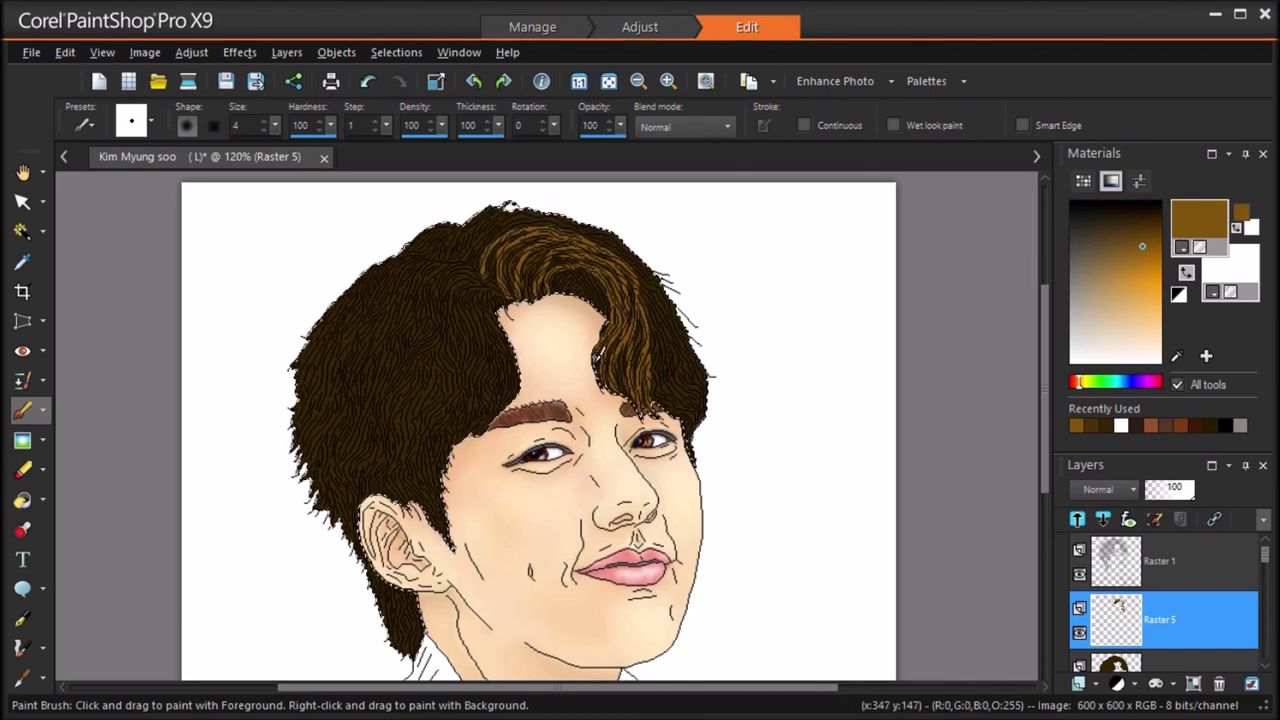
pyautogui.hotkey('ctrl', 'z')
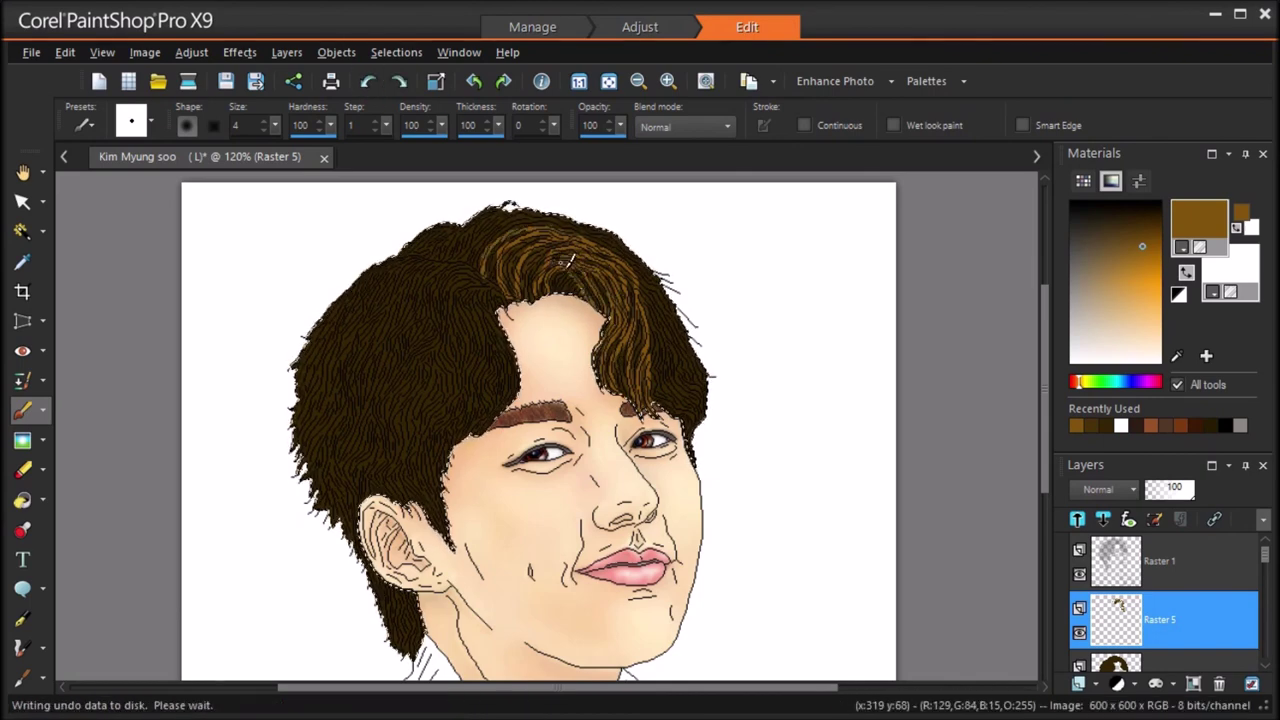
pyautogui.moveTo(524, 202); pyautogui.dragTo(514, 207)
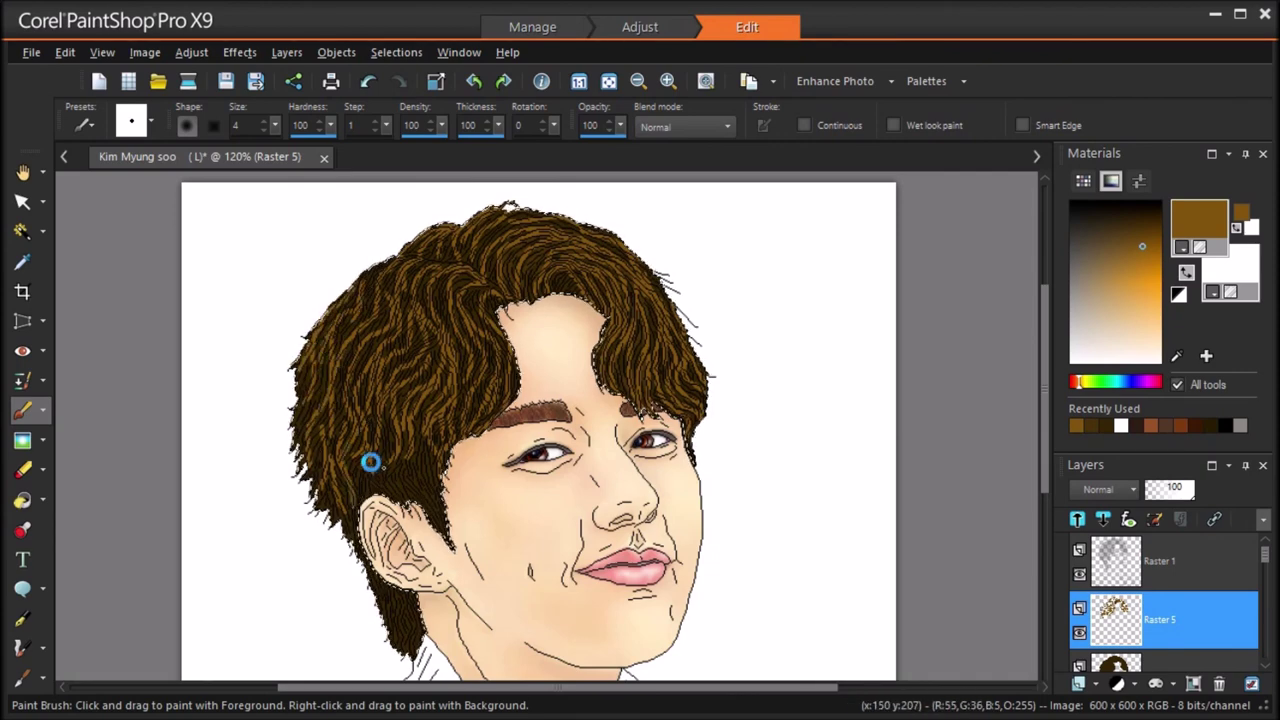
pyautogui.moveTo(384, 464); pyautogui.dragTo(378, 473)
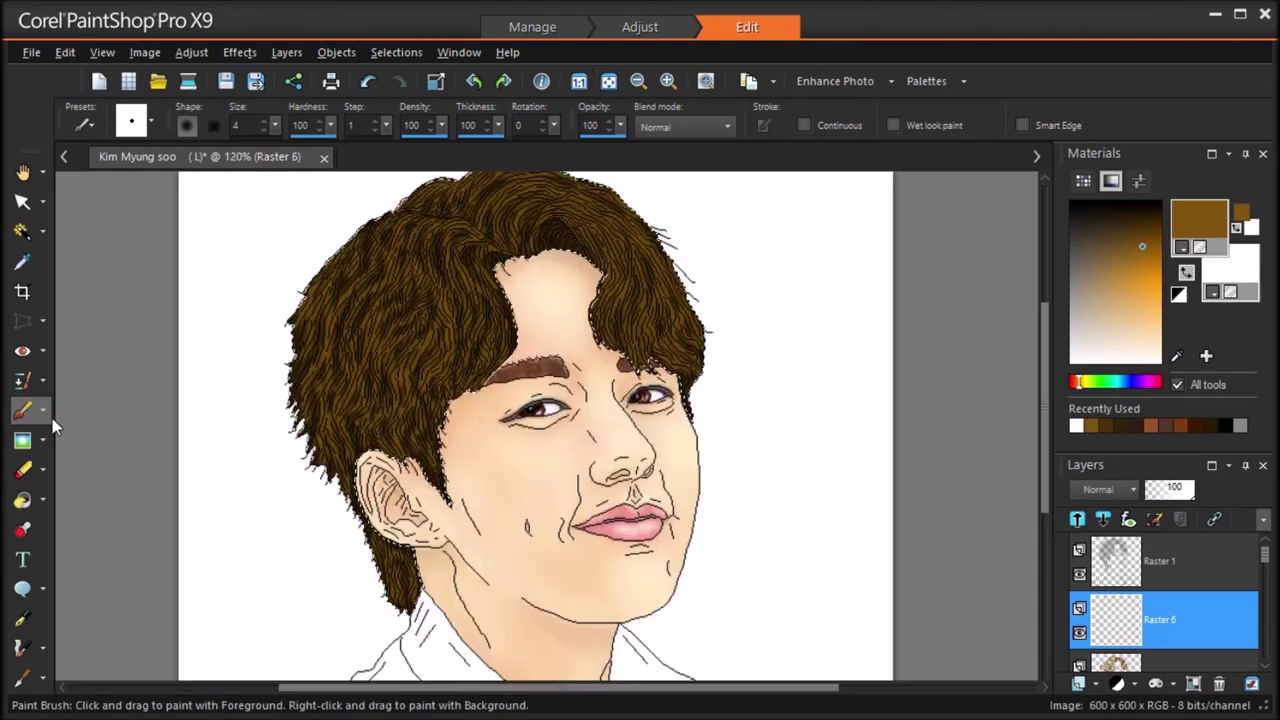
# Step: Airbrush white highlights onto the hair on both sides of the face at brush size 19
pyautogui.click(43, 411)
pyautogui.click(92, 440)
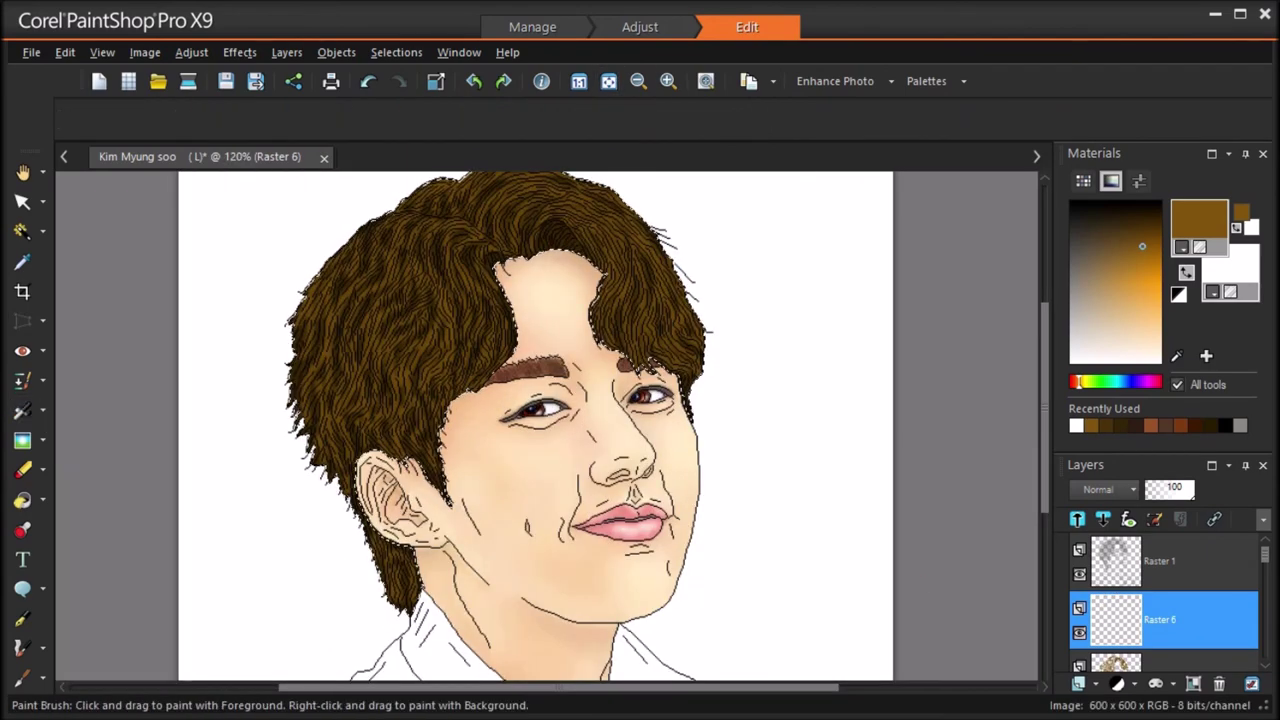
pyautogui.click(1186, 273)
pyautogui.moveTo(600, 224)
pyautogui.mouseDown()
pyautogui.moveTo(646, 284)
pyautogui.moveTo(611, 183)
pyautogui.moveTo(690, 329)
pyautogui.moveTo(630, 350)
pyautogui.moveTo(612, 330)
pyautogui.moveTo(630, 360)
pyautogui.moveTo(650, 245)
pyautogui.mouseUp()
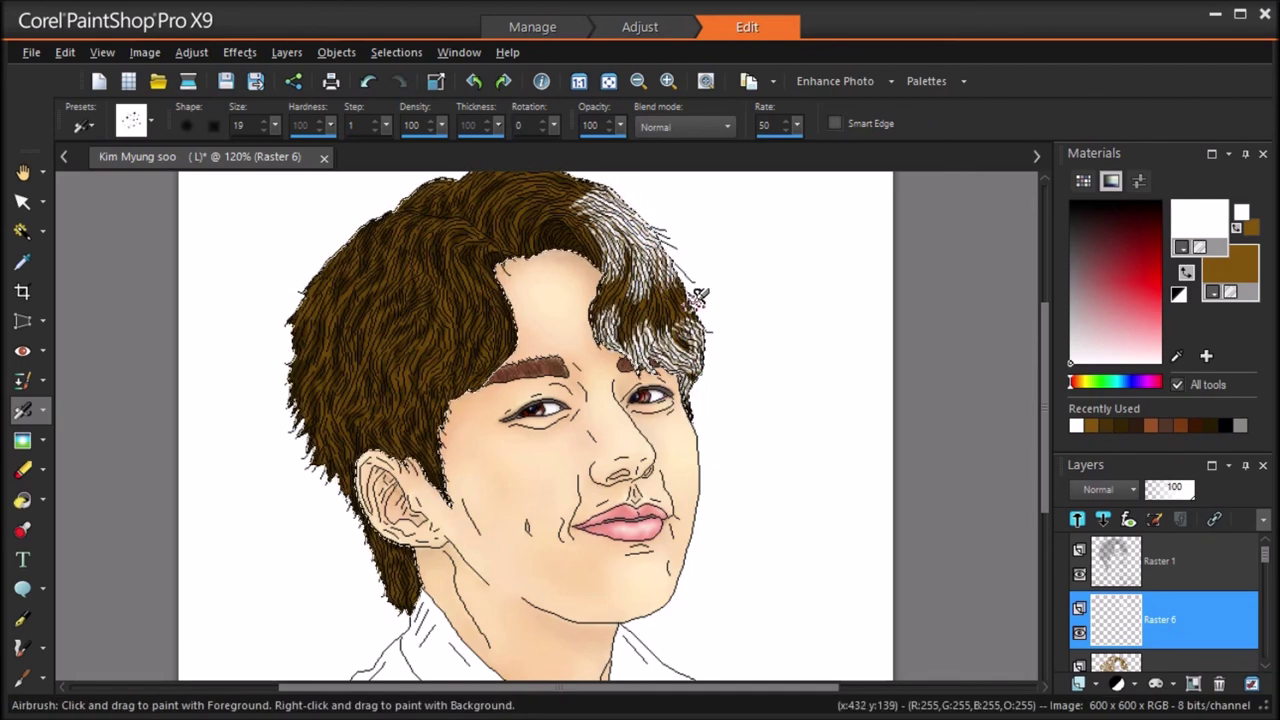
pyautogui.moveTo(440, 262)
pyautogui.mouseDown()
pyautogui.moveTo(466, 237)
pyautogui.moveTo(440, 290)
pyautogui.moveTo(432, 225)
pyautogui.moveTo(354, 269)
pyautogui.moveTo(350, 235)
pyautogui.mouseUp()
pyautogui.moveTo(362, 381)
pyautogui.mouseDown()
pyautogui.moveTo(351, 366)
pyautogui.moveTo(362, 345)
pyautogui.moveTo(386, 386)
pyautogui.moveTo(405, 358)
pyautogui.moveTo(431, 431)
pyautogui.mouseUp()
pyautogui.moveTo(312, 304)
pyautogui.mouseDown()
pyautogui.moveTo(324, 281)
pyautogui.moveTo(328, 428)
pyautogui.mouseUp()
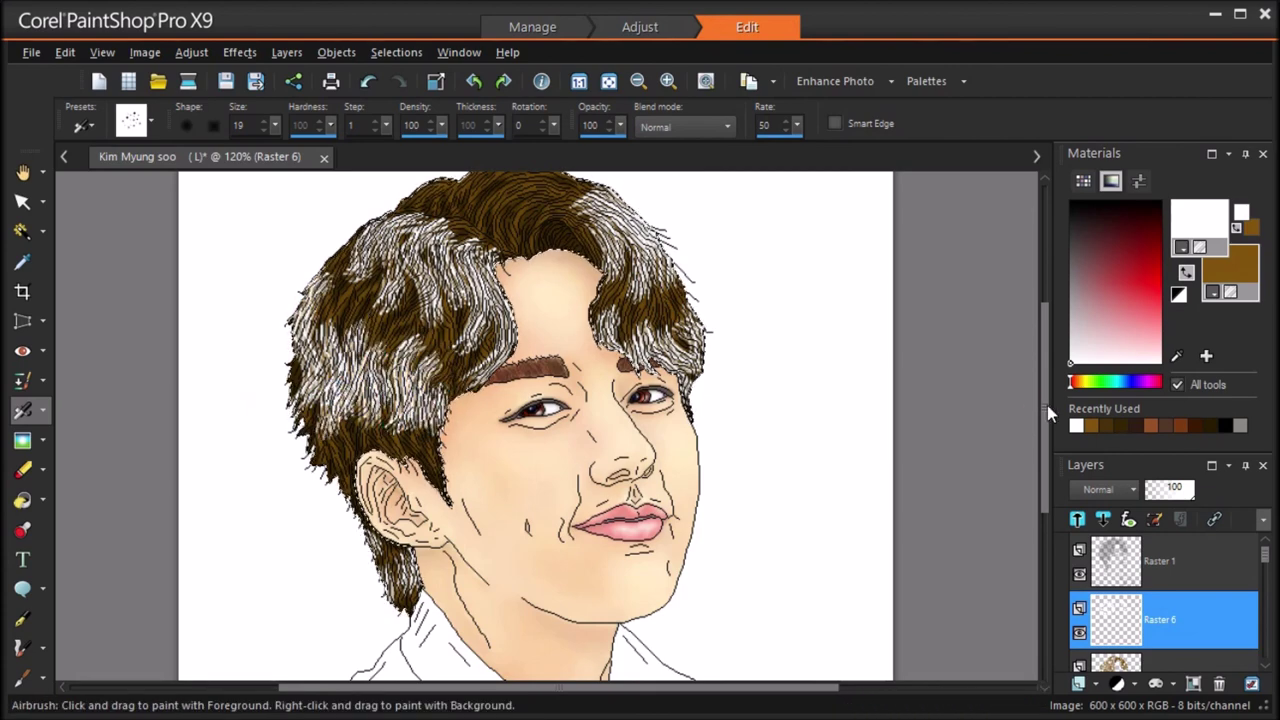
# Step: Airbrush more white highlights over the crown, upper hair edge and sideburn
pyautogui.scroll(3, 1047, 405)
pyautogui.moveTo(617, 260); pyautogui.dragTo(580, 258)
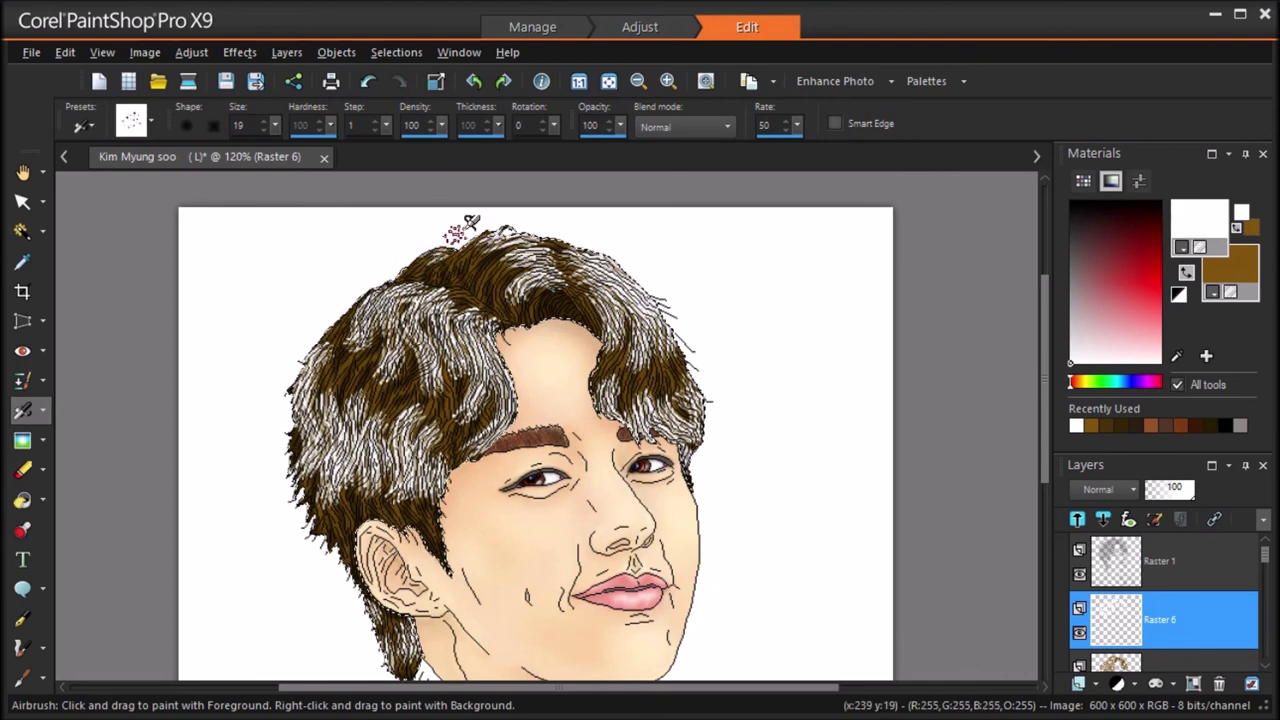
pyautogui.moveTo(433, 255); pyautogui.dragTo(410, 275)
pyautogui.moveTo(420, 518); pyautogui.dragTo(440, 556)
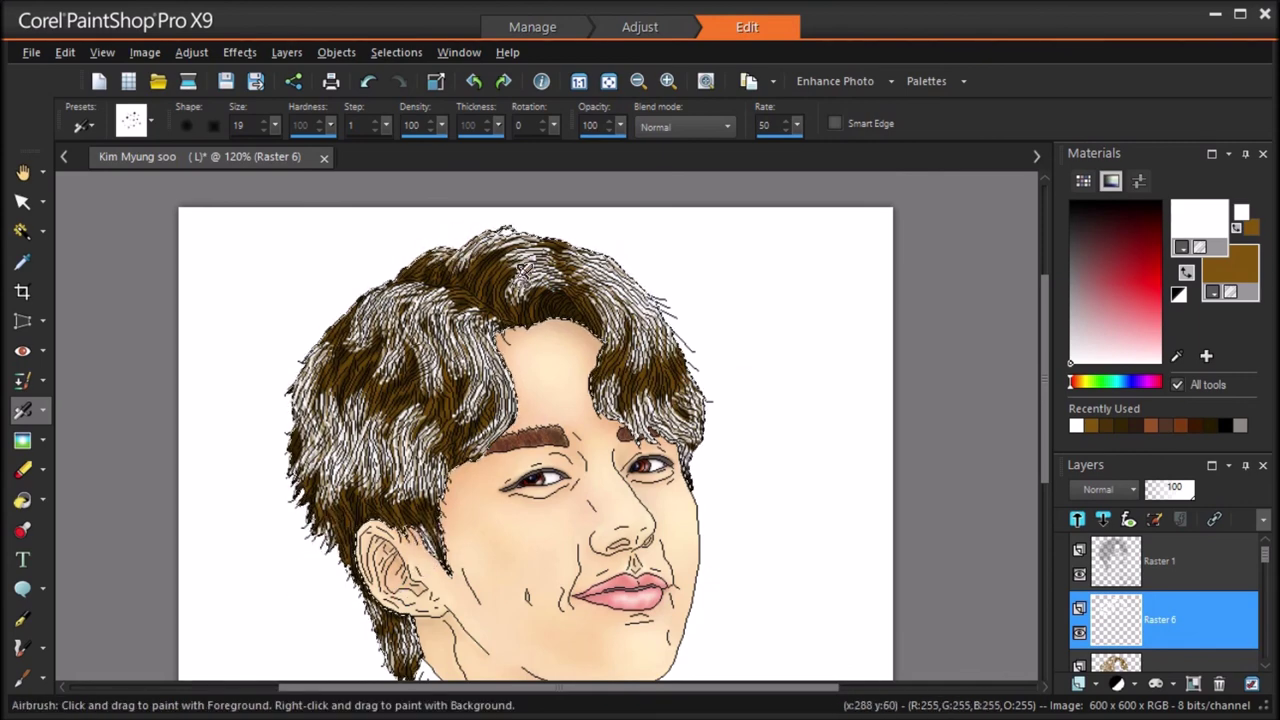
pyautogui.moveTo(340, 325); pyautogui.dragTo(366, 290)
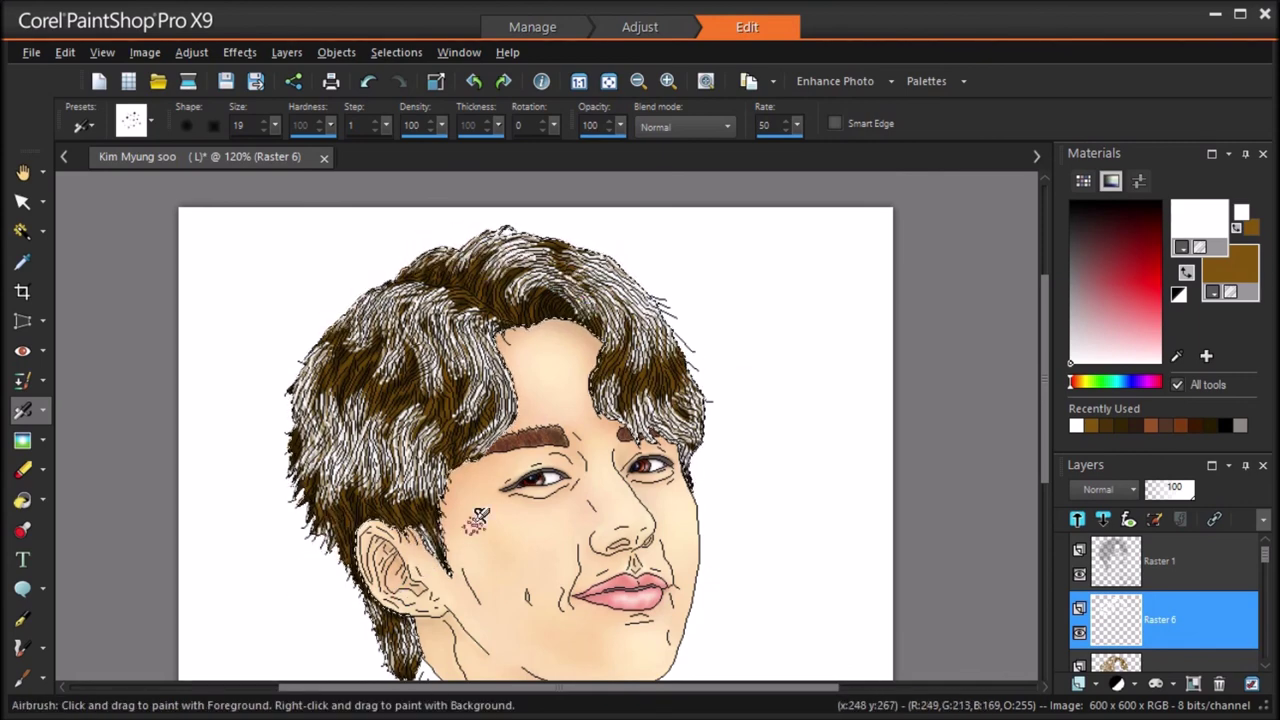
pyautogui.scroll(-3, 286, 369)
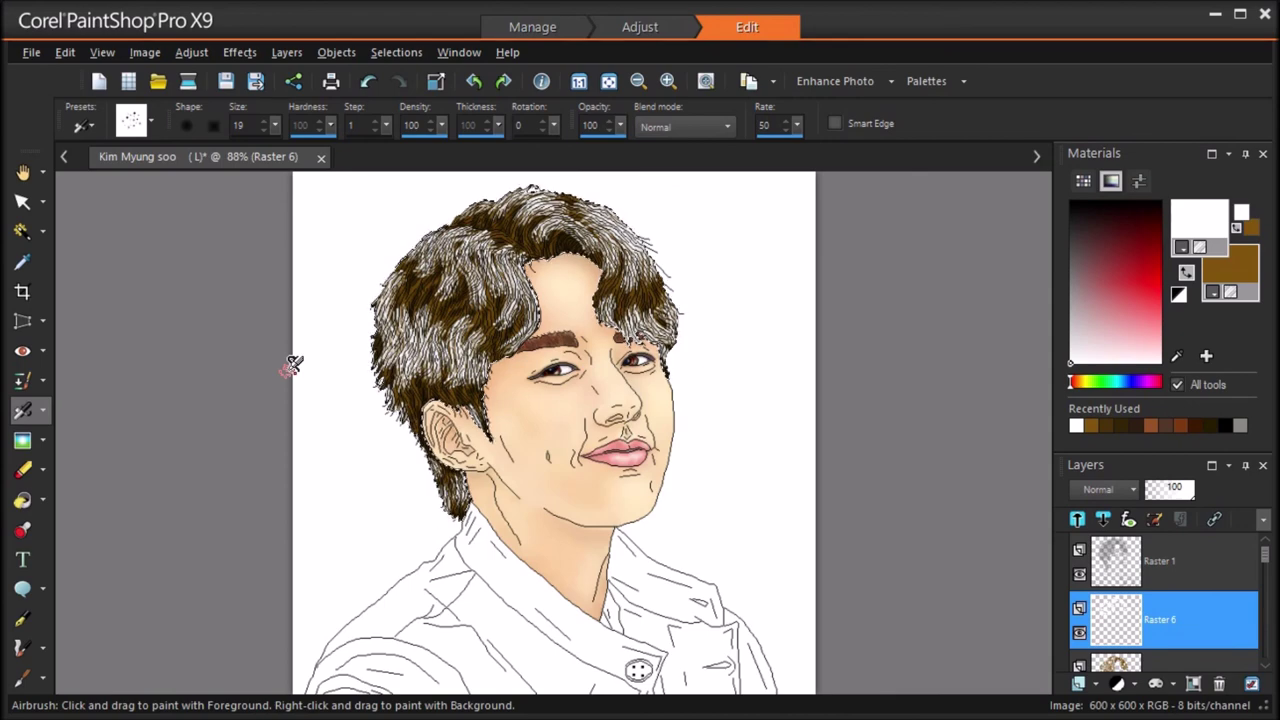
# Step: Soften the white hair highlights with the Soften Brush at size 75
pyautogui.click(23, 440)
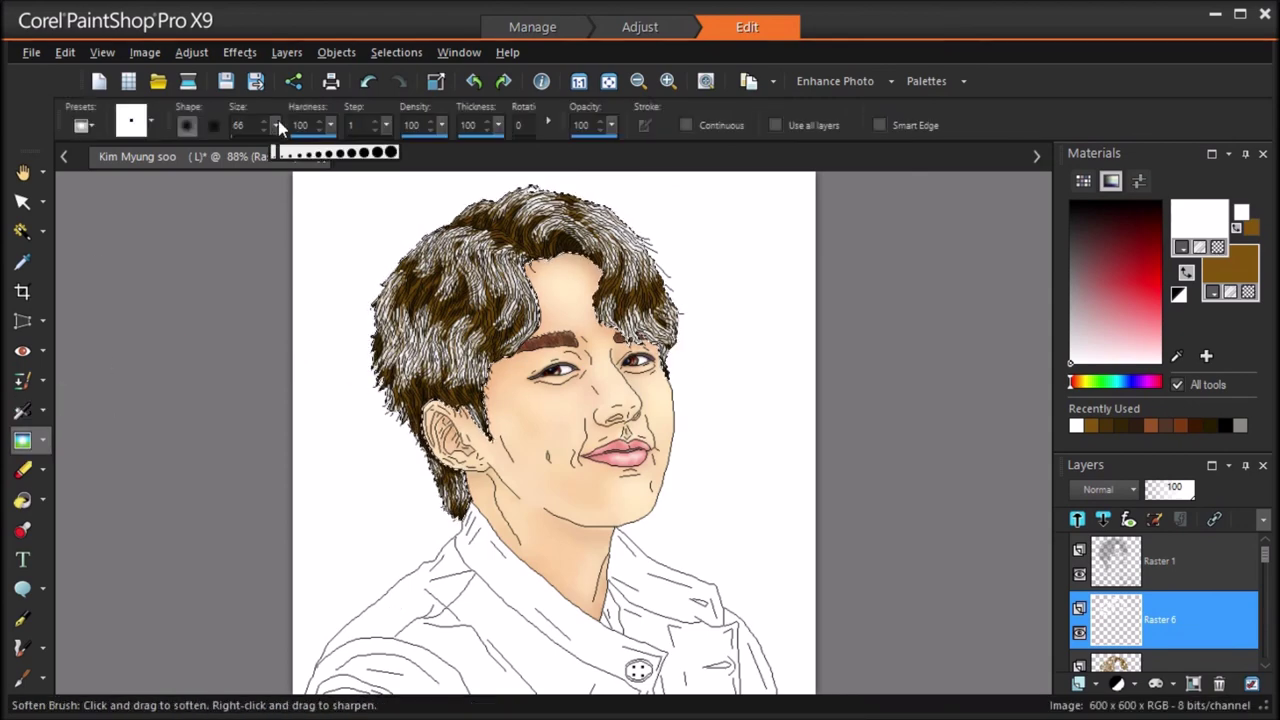
pyautogui.moveTo(522, 201); pyautogui.dragTo(625, 295)
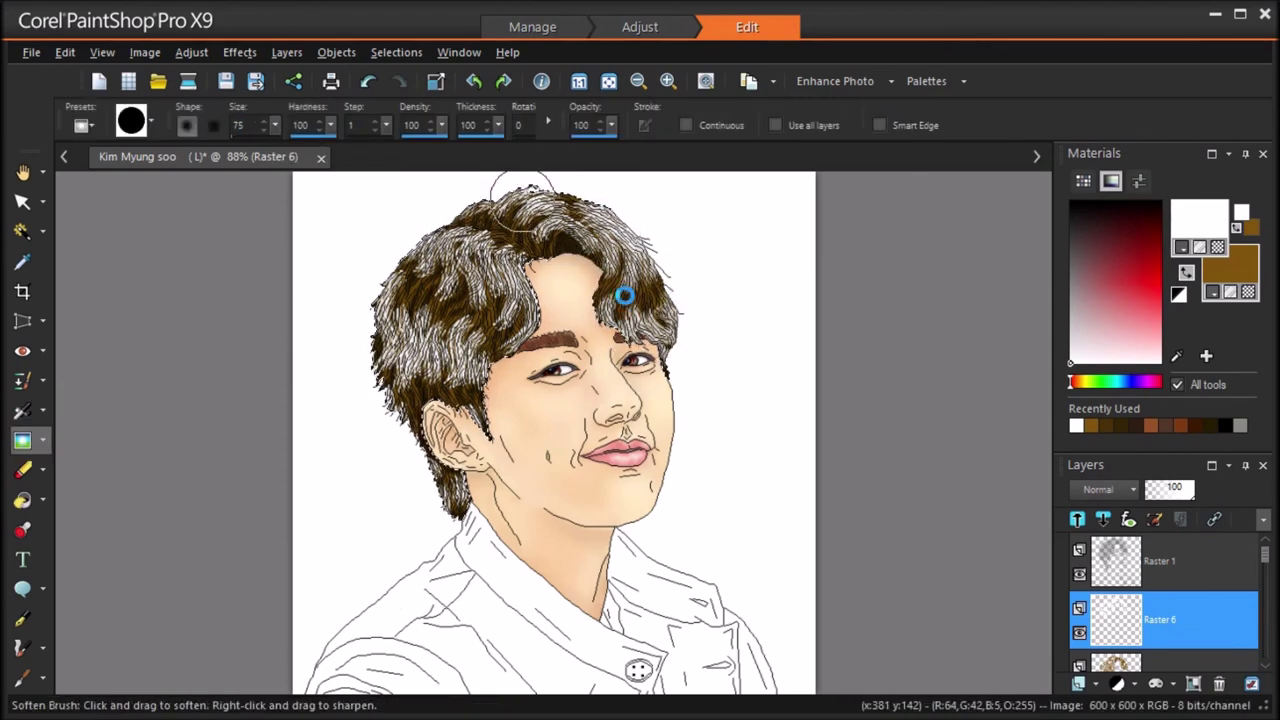
pyautogui.moveTo(512, 197)
pyautogui.mouseDown()
pyautogui.moveTo(446, 285)
pyautogui.moveTo(398, 280)
pyautogui.moveTo(568, 228)
pyautogui.moveTo(459, 469)
pyautogui.moveTo(433, 473)
pyautogui.moveTo(465, 497)
pyautogui.mouseUp()
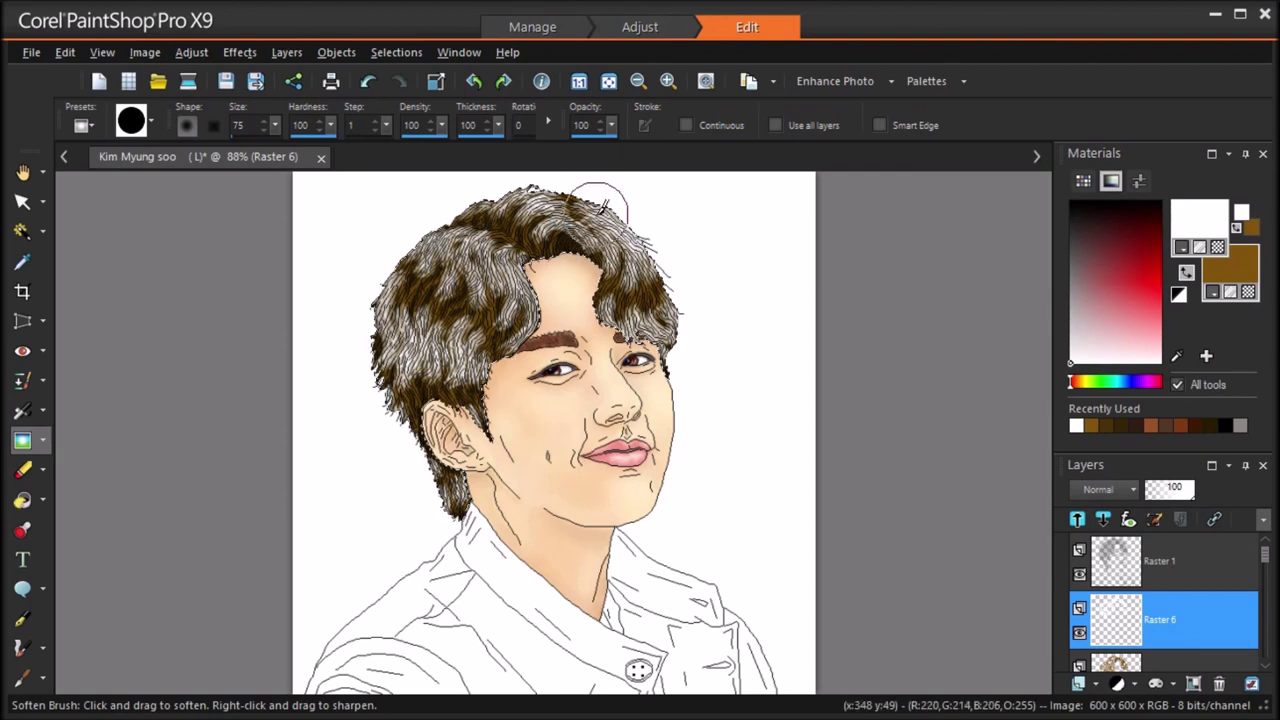
# Step: Set the white hair highlight layer to Overlay with the opacity lowered to 28 and duplicate it
pyautogui.click(43, 410)
pyautogui.click(110, 411)
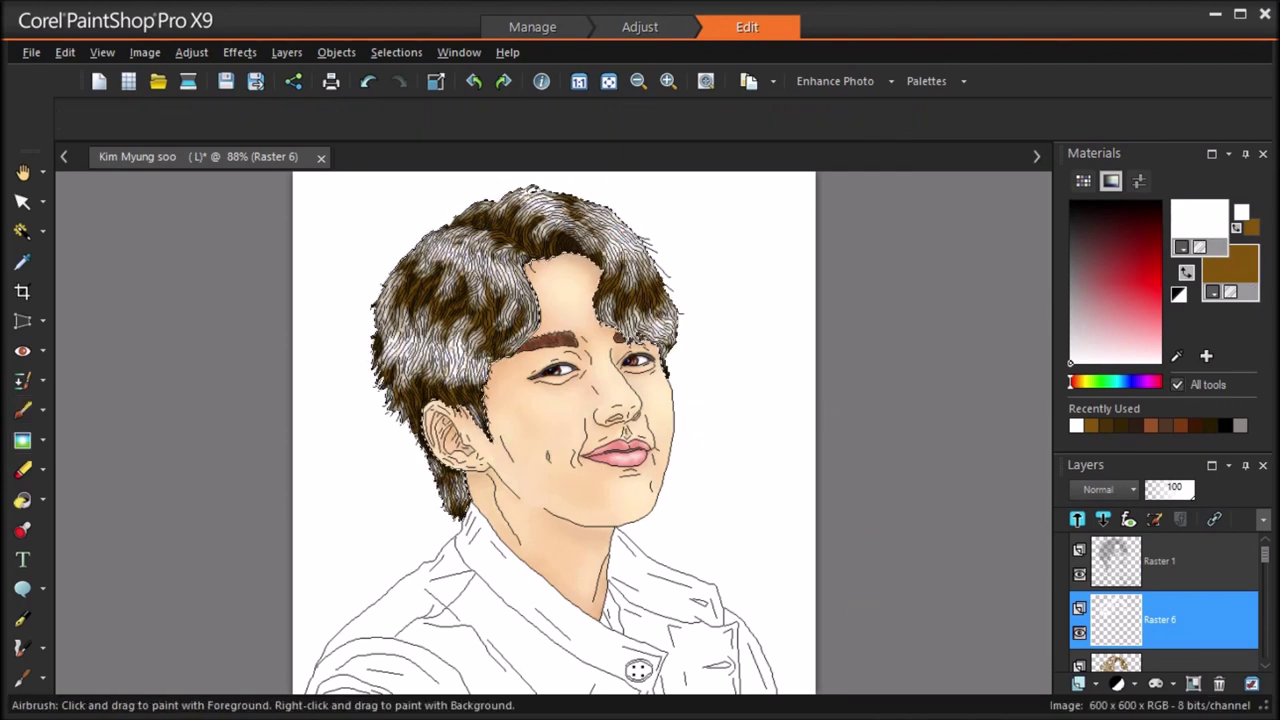
pyautogui.click(1132, 490)
pyautogui.click(1148, 575)
pyautogui.moveTo(1193, 497); pyautogui.dragTo(1156, 490)
pyautogui.rightClick(1170, 616)
pyautogui.click(1110, 404)
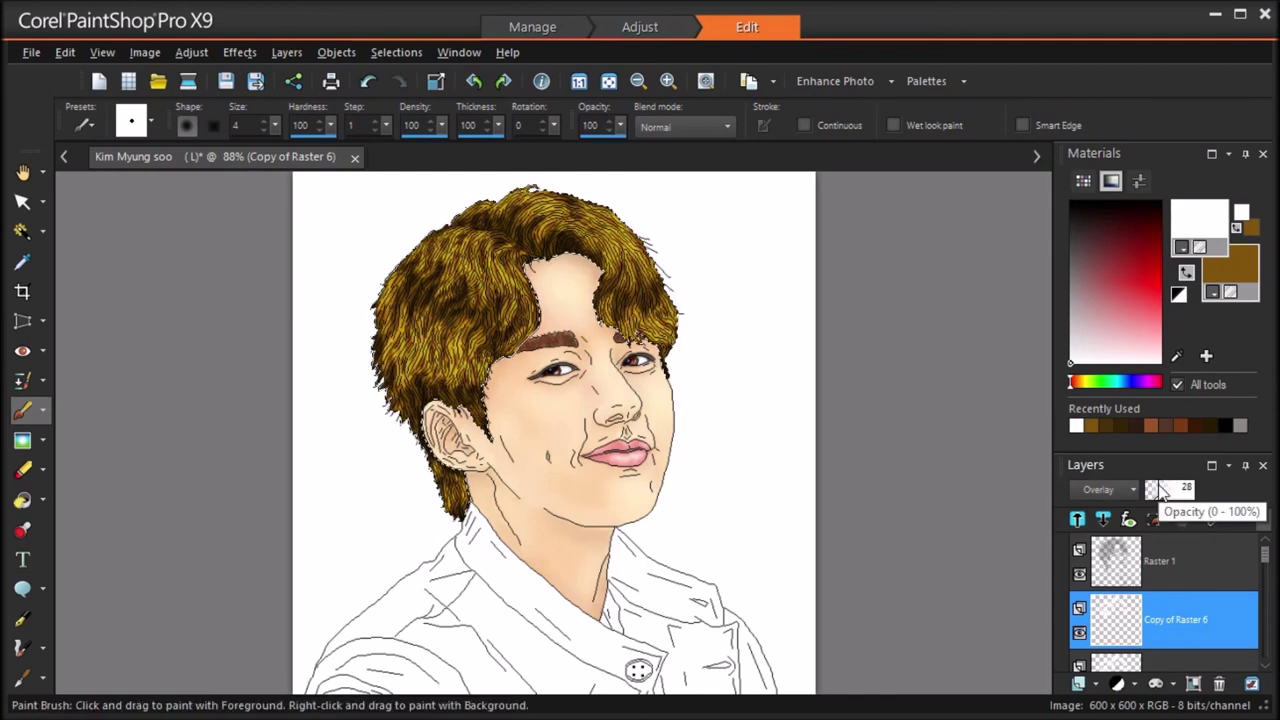
# Step: Erase parts of the duplicated highlight layer over the side hair above the ear
pyautogui.click(22, 469)
pyautogui.moveTo(402, 350)
pyautogui.mouseDown()
pyautogui.moveTo(397, 398)
pyautogui.moveTo(481, 420)
pyautogui.mouseUp()
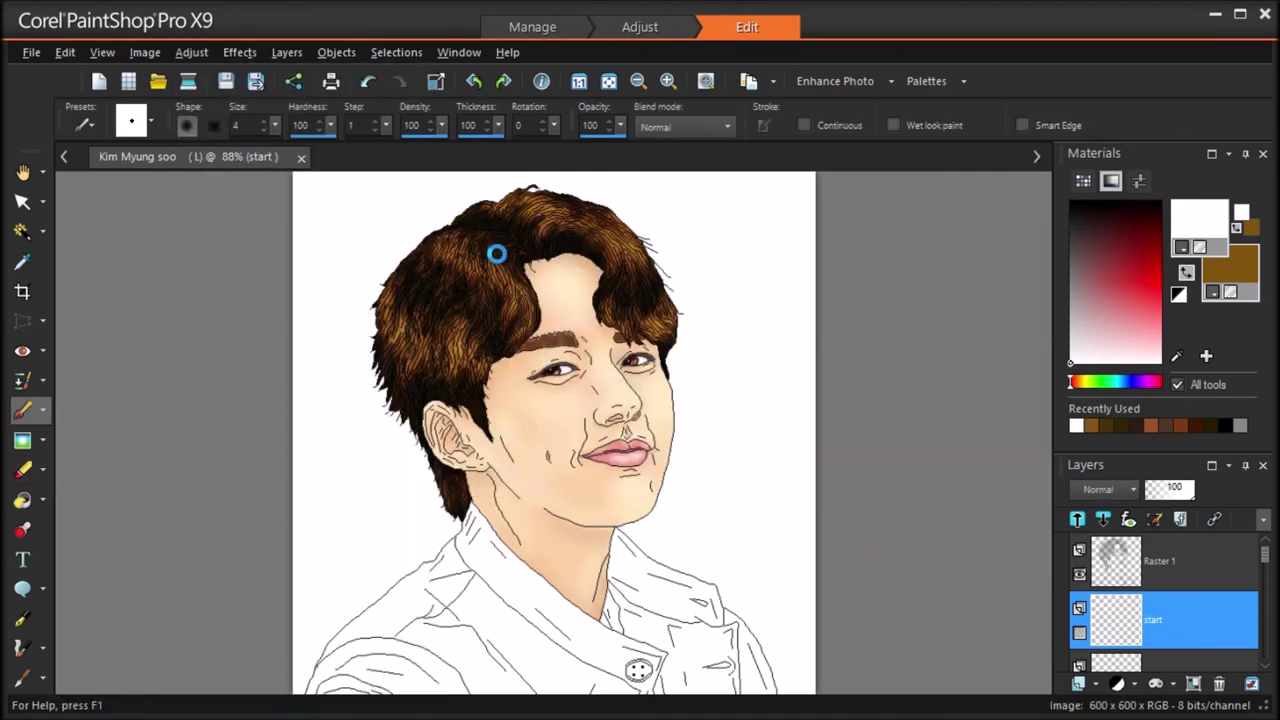
# Step: Paint the selected jacket dark blue-violet with a size 103 brush and go over it entirely in a darker navy
pyautogui.hotkey('shift', 'b')
pyautogui.click(984, 330)
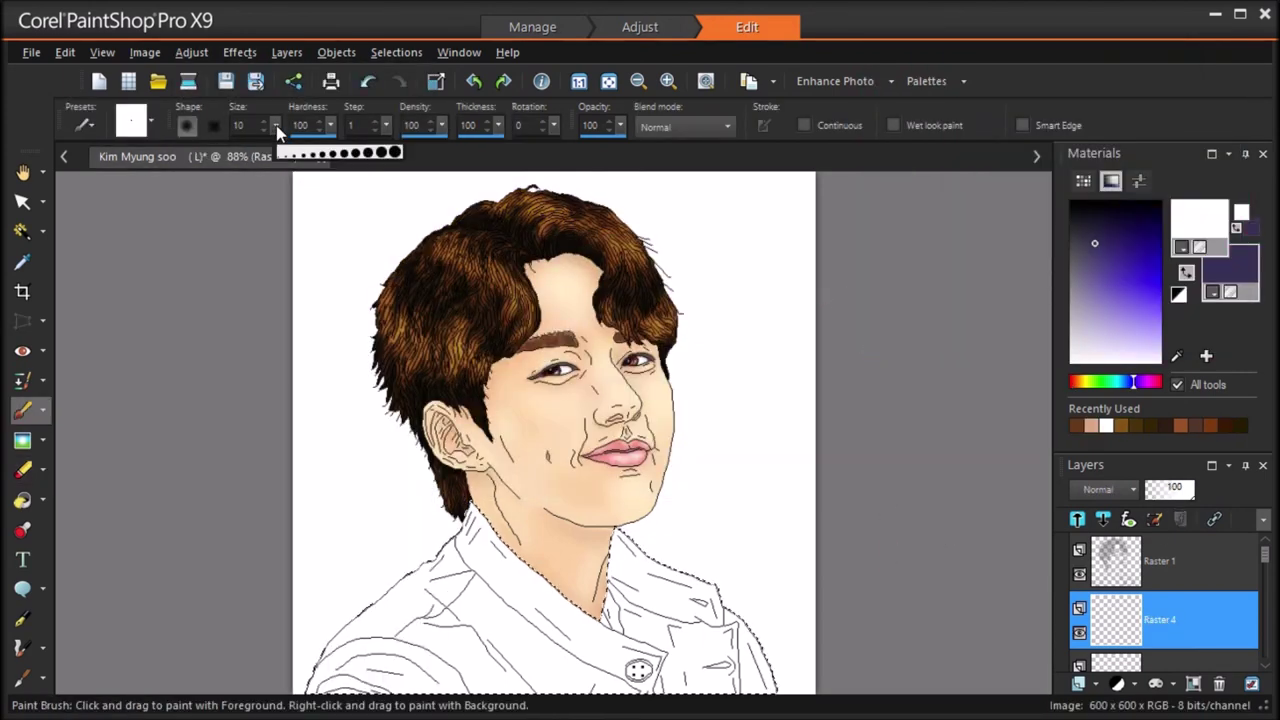
pyautogui.moveTo(444, 553); pyautogui.dragTo(560, 633)
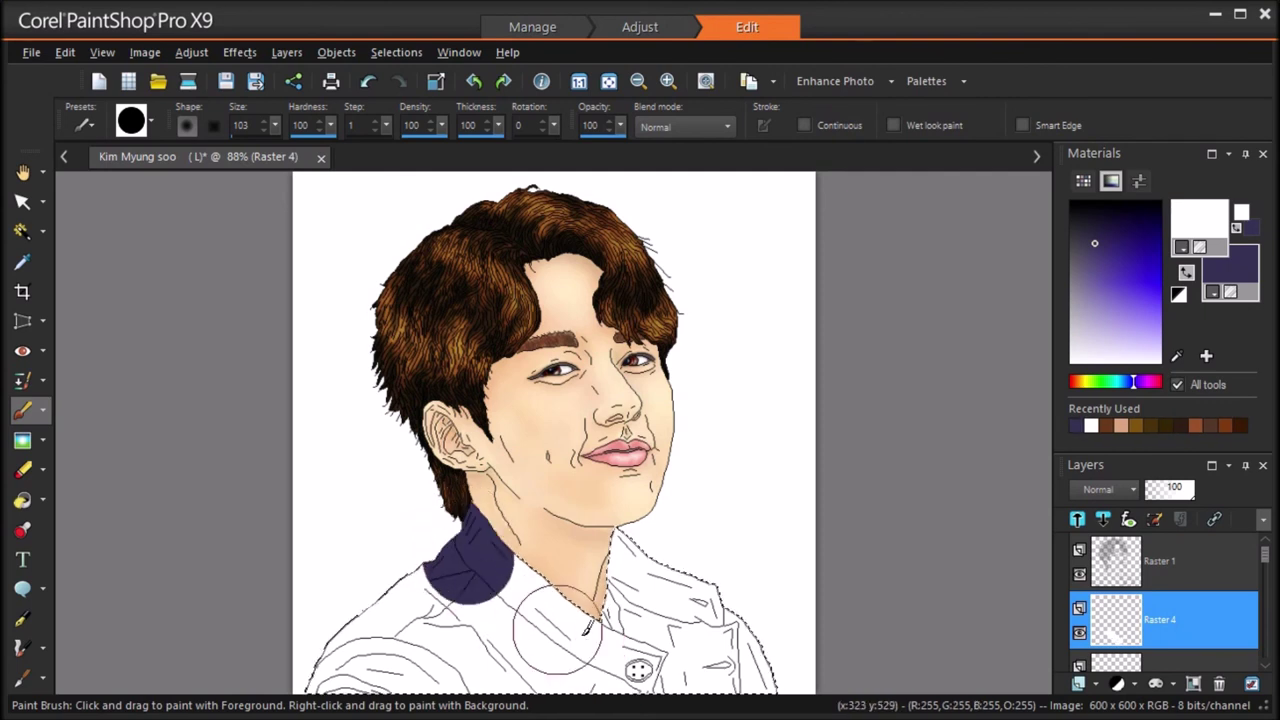
pyautogui.moveTo(630, 677); pyautogui.dragTo(568, 688)
pyautogui.moveTo(307, 668); pyautogui.dragTo(422, 583)
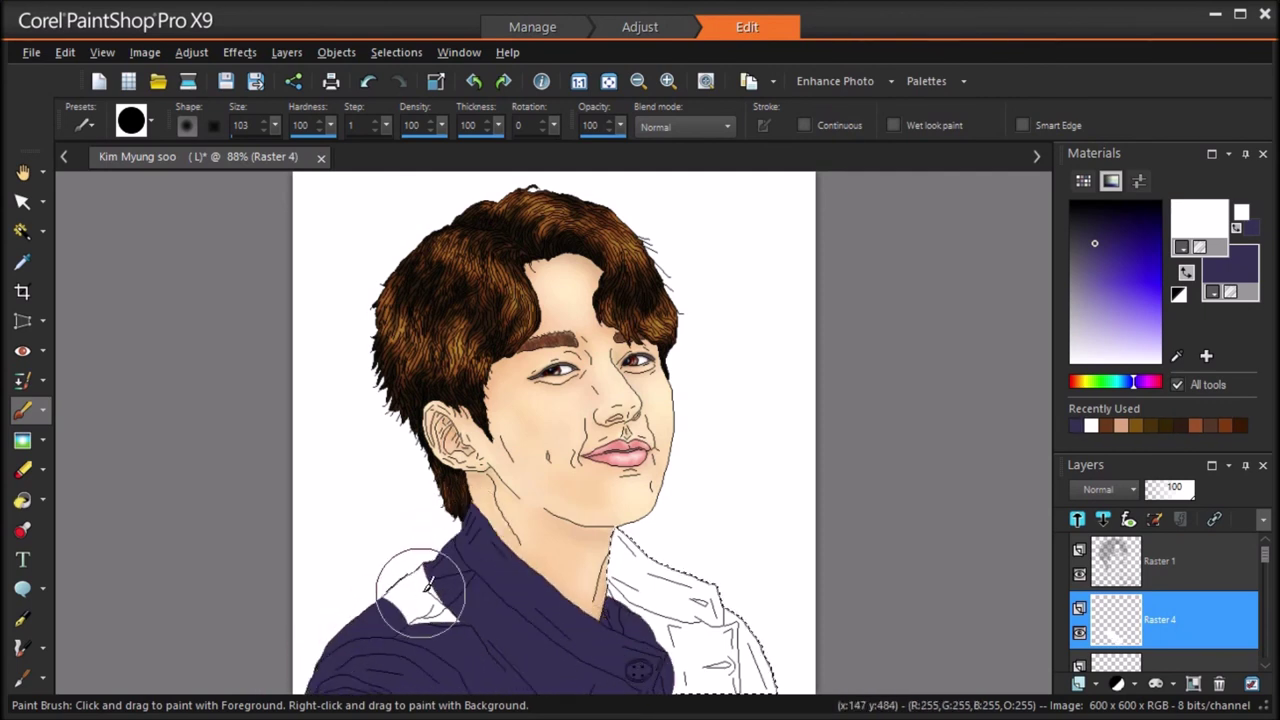
pyautogui.moveTo(712, 612)
pyautogui.mouseDown()
pyautogui.moveTo(743, 661)
pyautogui.moveTo(655, 670)
pyautogui.mouseUp()
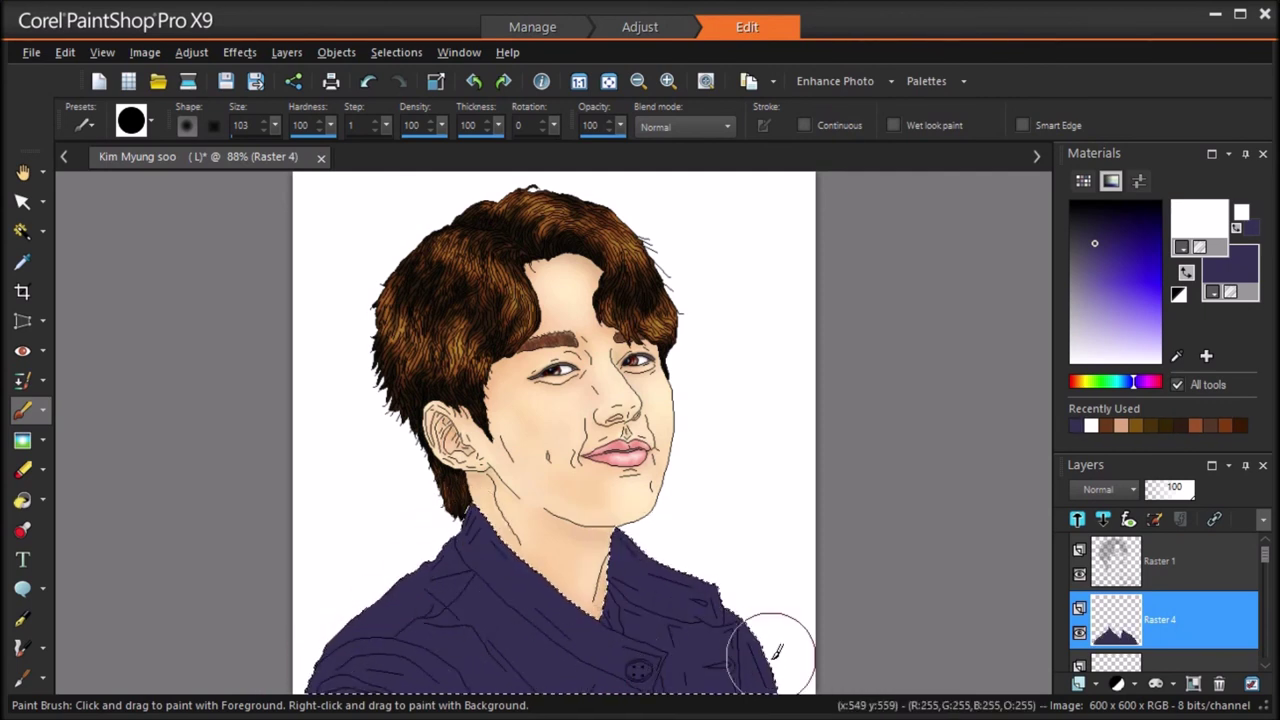
pyautogui.click(1093, 227)
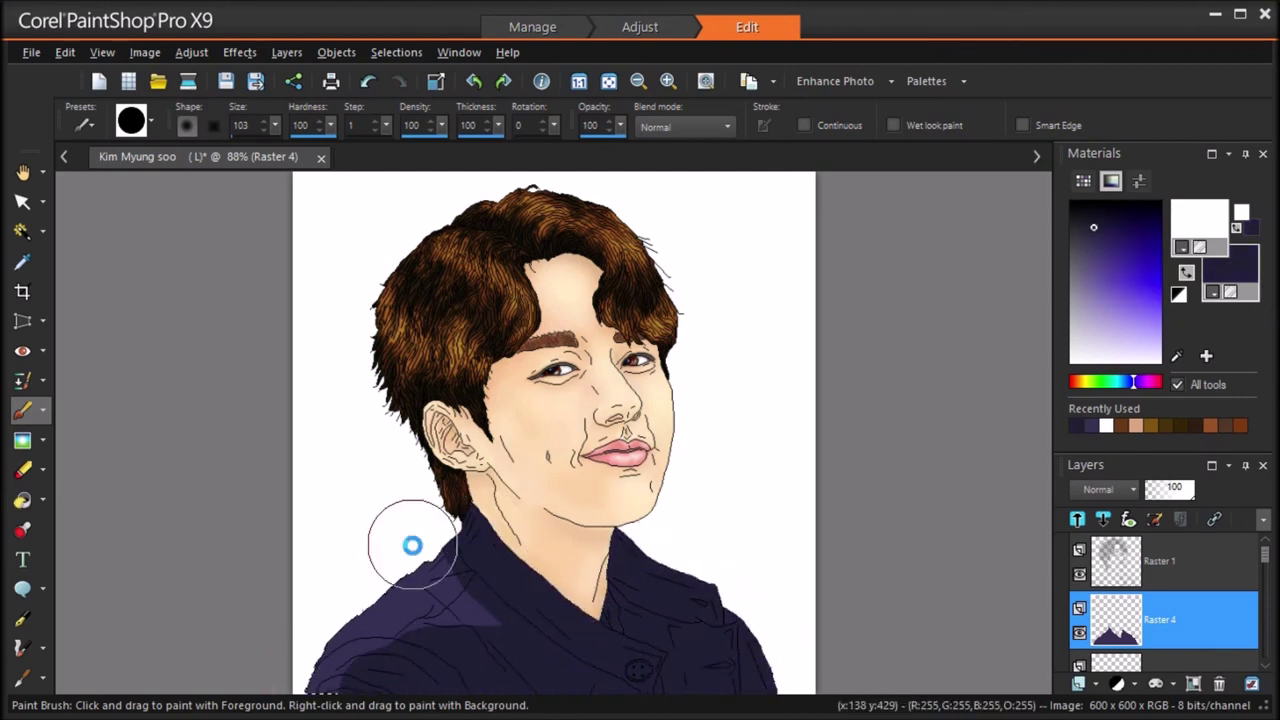
pyautogui.moveTo(412, 545); pyautogui.dragTo(438, 572)
# Step: Add a raster layer with default settings and brush a black shadow at the collar opening with a size 19 brush
pyautogui.click(1077, 519)
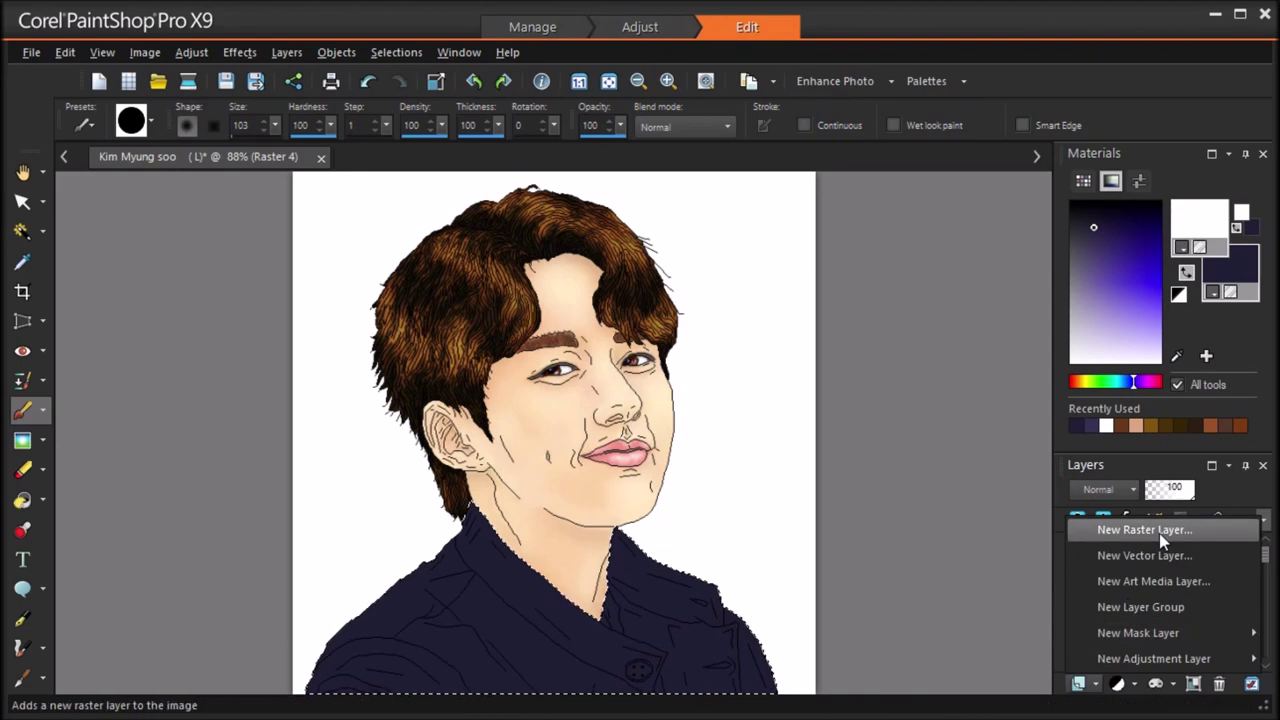
pyautogui.click(1159, 533)
pyautogui.click(668, 582)
pyautogui.click(1083, 205)
pyautogui.moveTo(275, 126); pyautogui.dragTo(268, 147)
pyautogui.moveTo(621, 629); pyautogui.dragTo(614, 615)
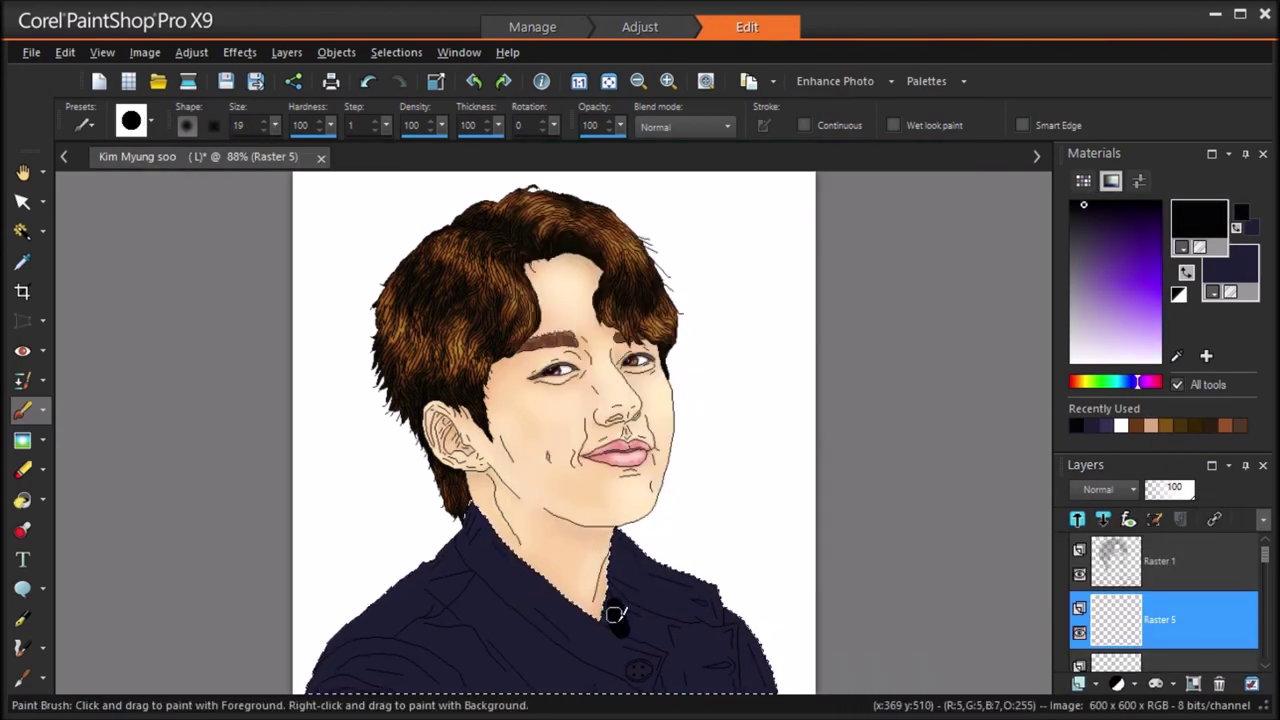
# Step: Airbrush black shading along both sides of the jacket collar at size 19
pyautogui.click(43, 410)
pyautogui.click(104, 440)
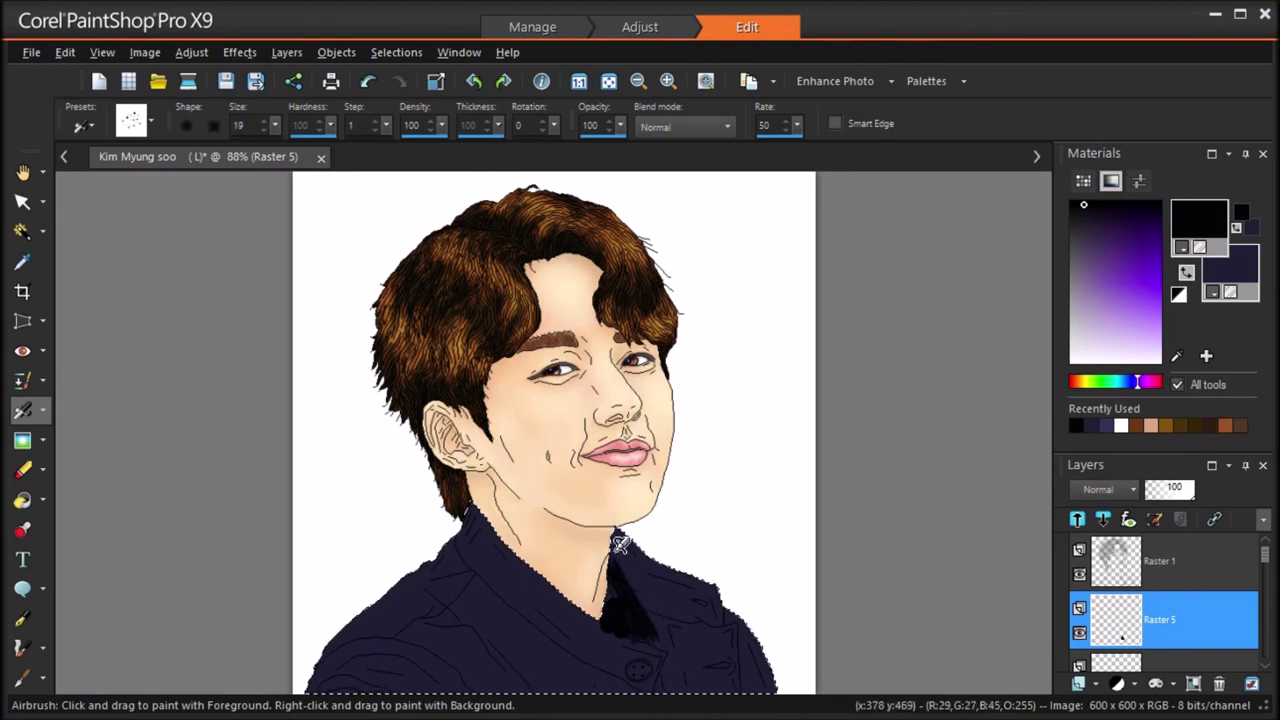
pyautogui.moveTo(653, 589); pyautogui.dragTo(665, 639)
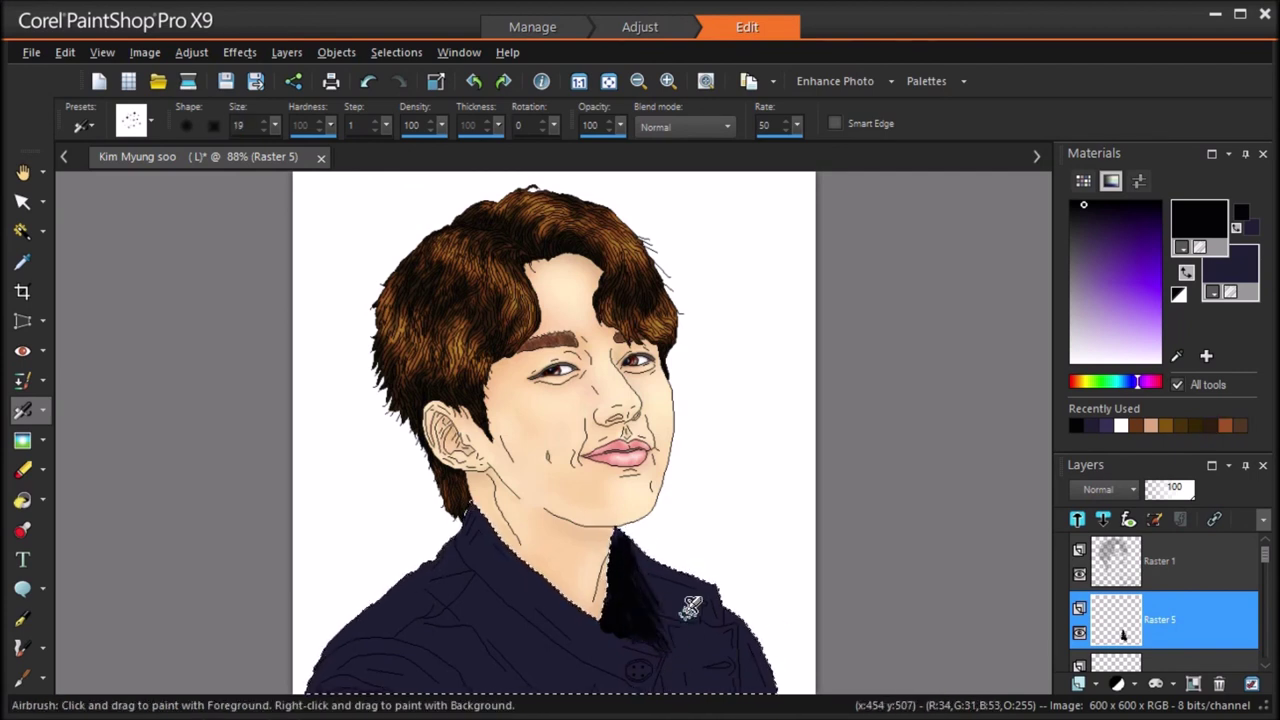
pyautogui.moveTo(474, 497)
pyautogui.mouseDown()
pyautogui.moveTo(487, 547)
pyautogui.moveTo(469, 529)
pyautogui.moveTo(464, 558)
pyautogui.moveTo(510, 566)
pyautogui.mouseUp()
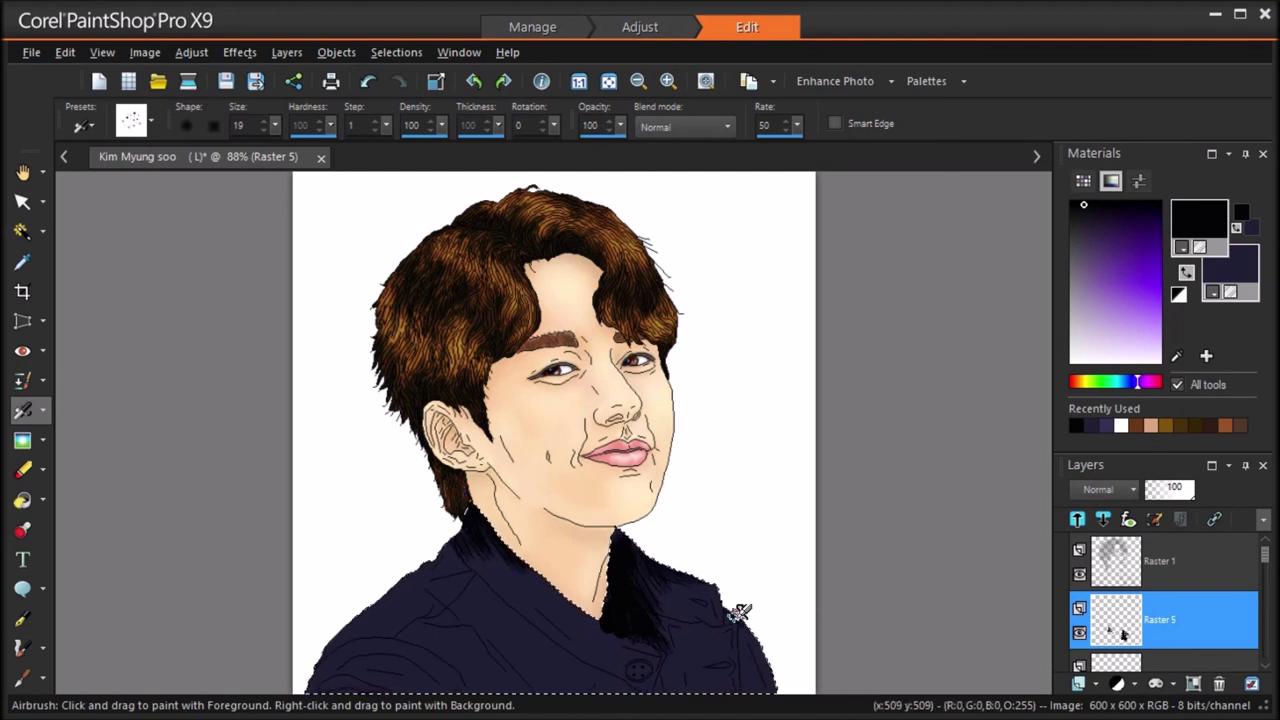
# Step: Airbrush black shading over the jacket's shoulders, sleeves and front at size 19 and save the image
pyautogui.moveTo(666, 640); pyautogui.dragTo(692, 682)
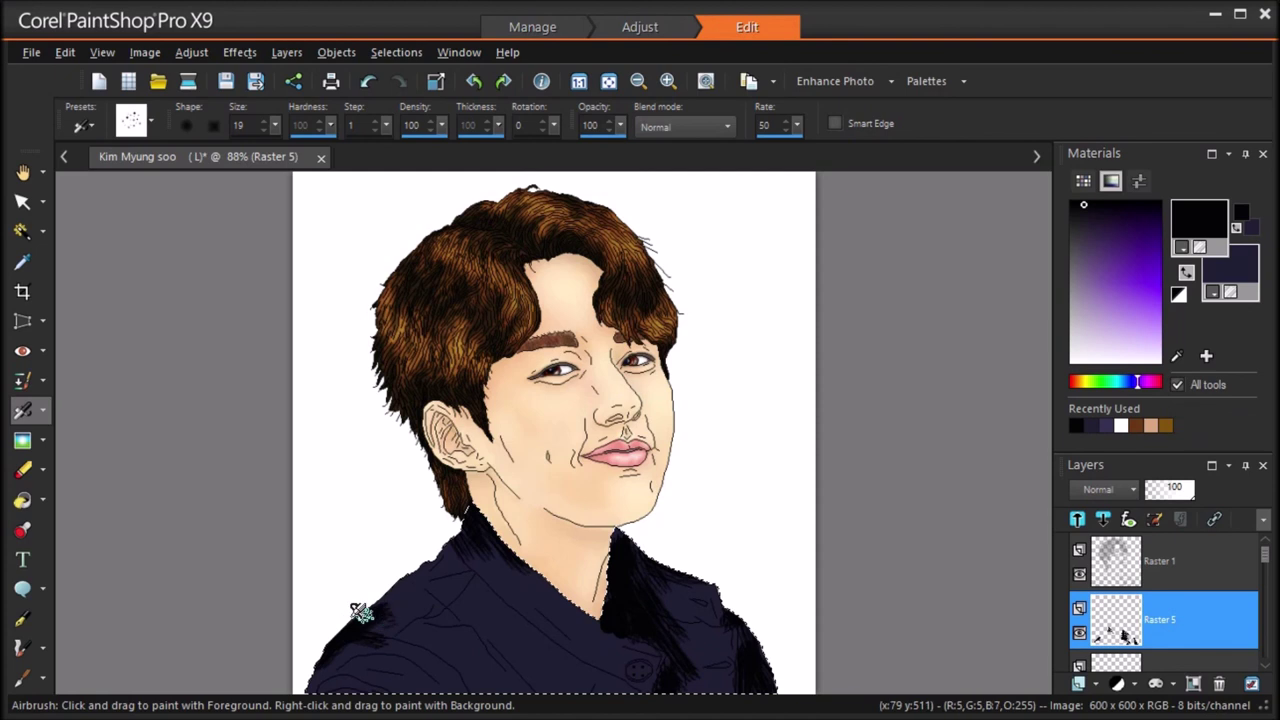
pyautogui.click(452, 552)
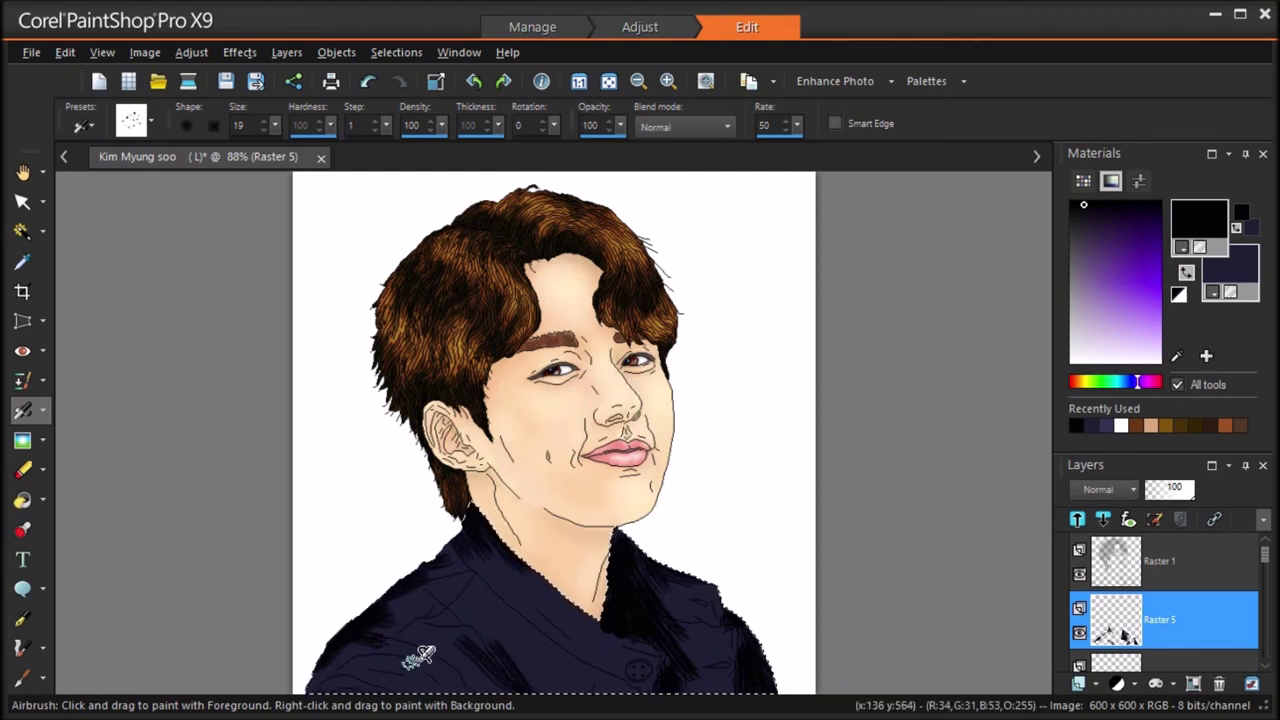
pyautogui.click(622, 654)
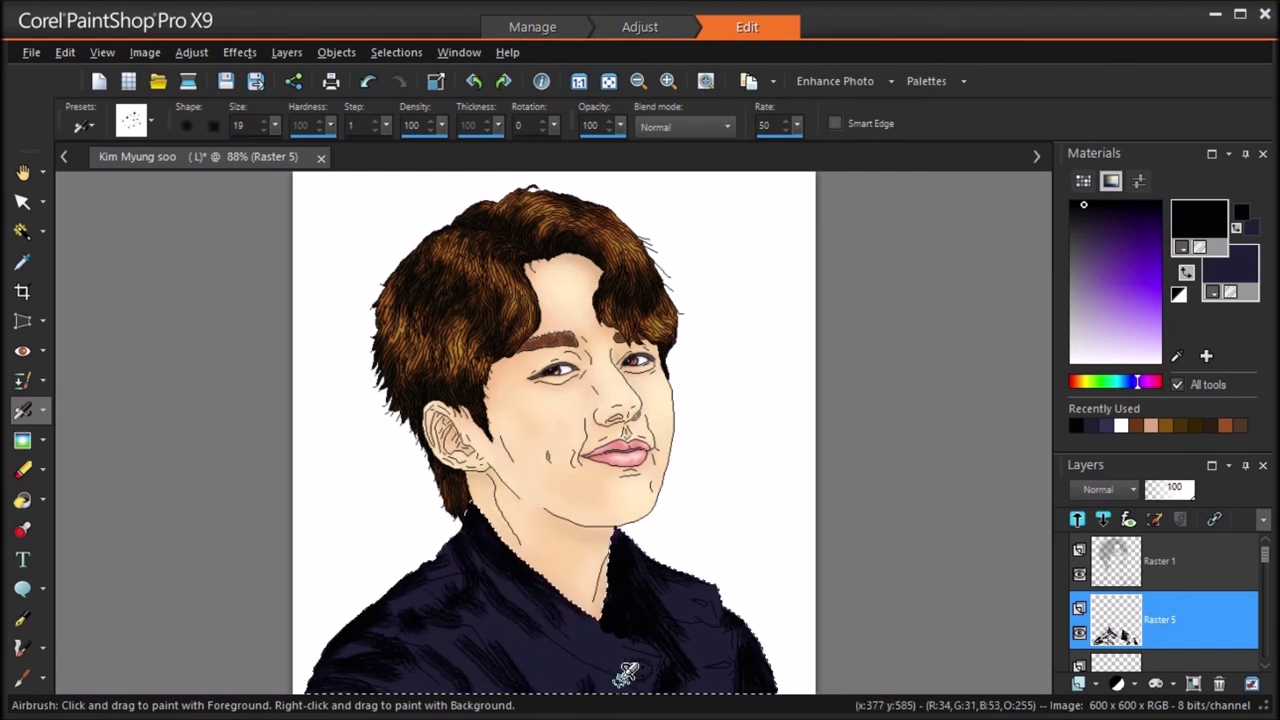
pyautogui.hotkey('ctrl', 's')
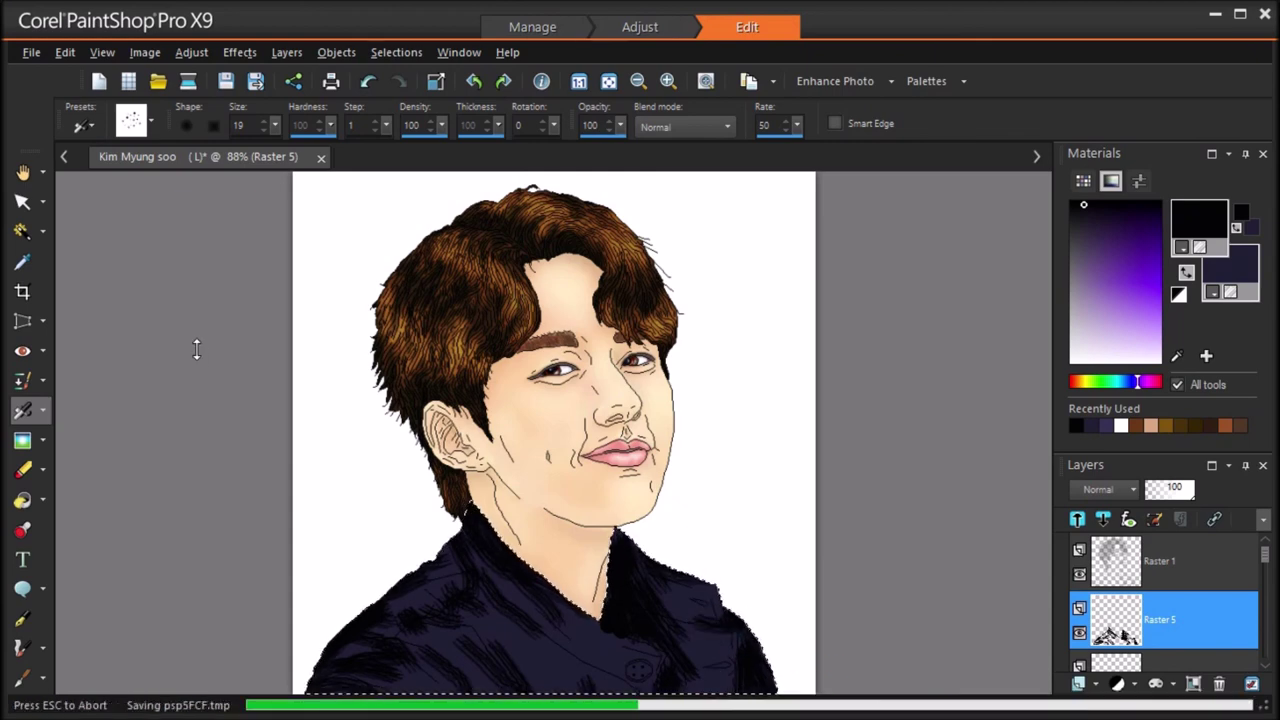
# Step: Soften the black jacket shading with an Average blur at a filter aperture of 27
pyautogui.click(191, 52)
pyautogui.click(482, 366)
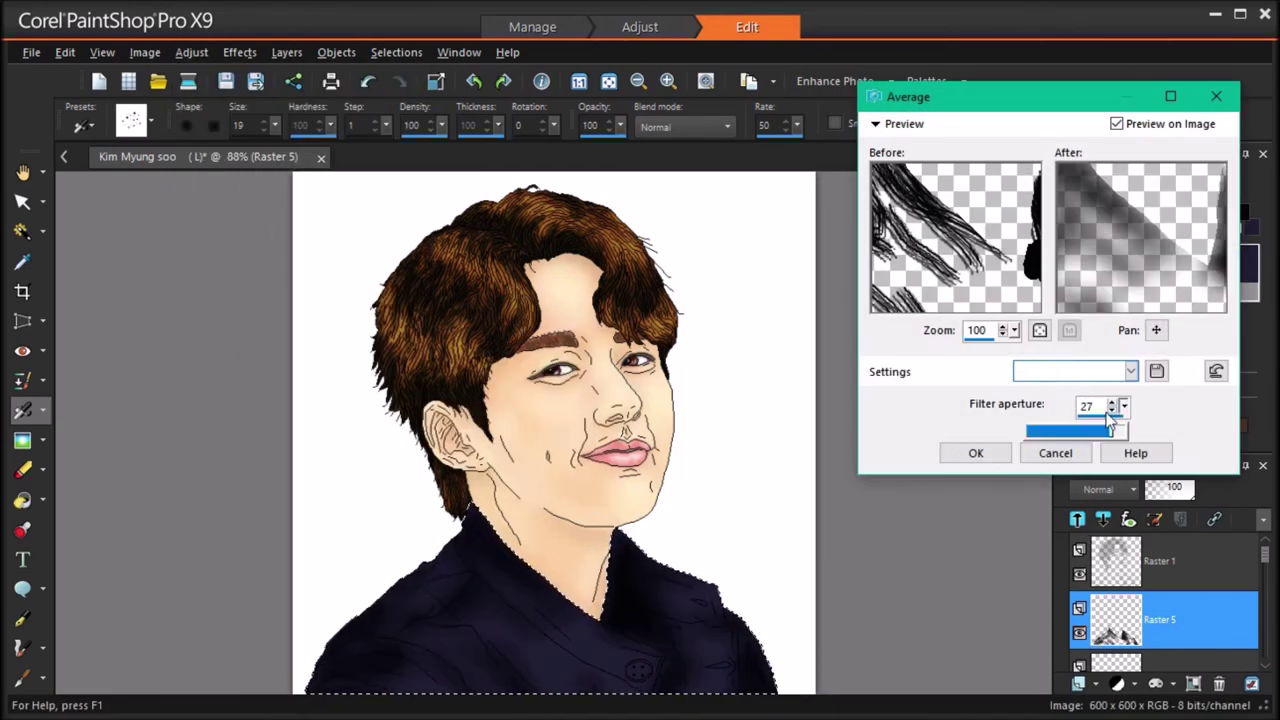
pyautogui.click(972, 452)
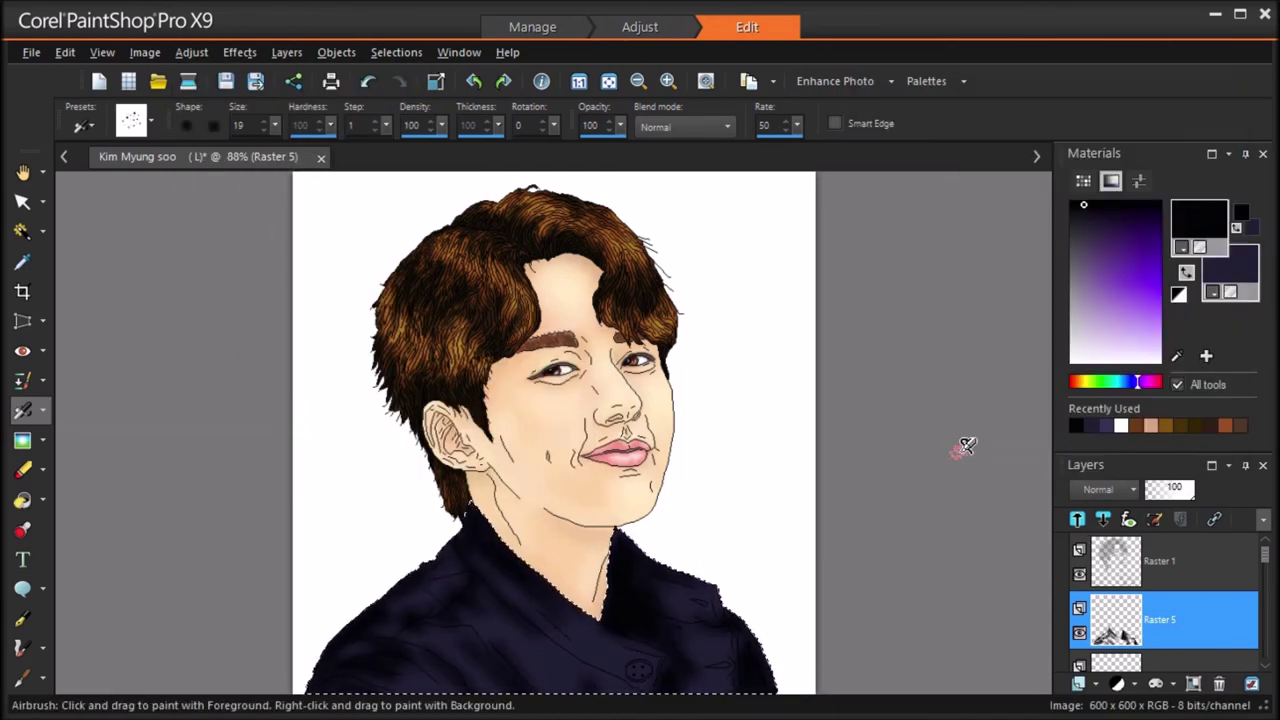
# Step: Add a raster layer above the jacket shading and choose white as the foreground colour
pyautogui.click(1104, 518)
pyautogui.click(1140, 528)
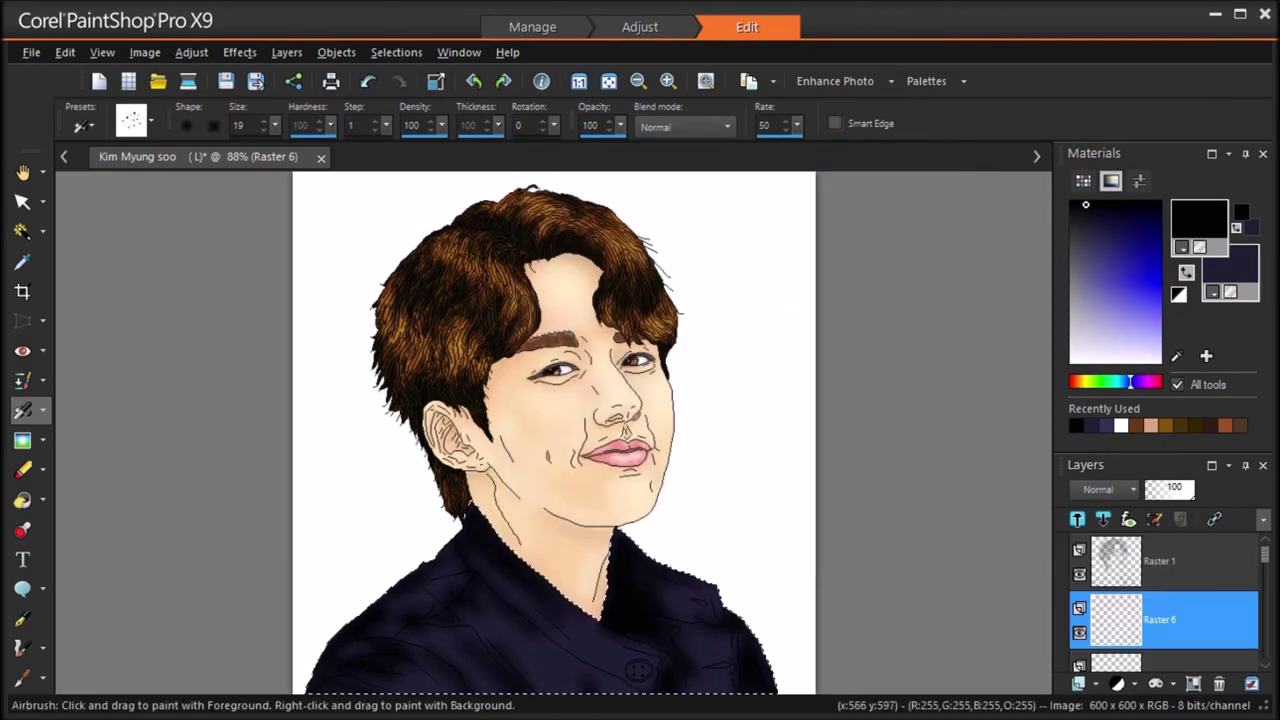
pyautogui.click(1121, 426)
pyautogui.click(259, 129)
pyautogui.click(259, 129)
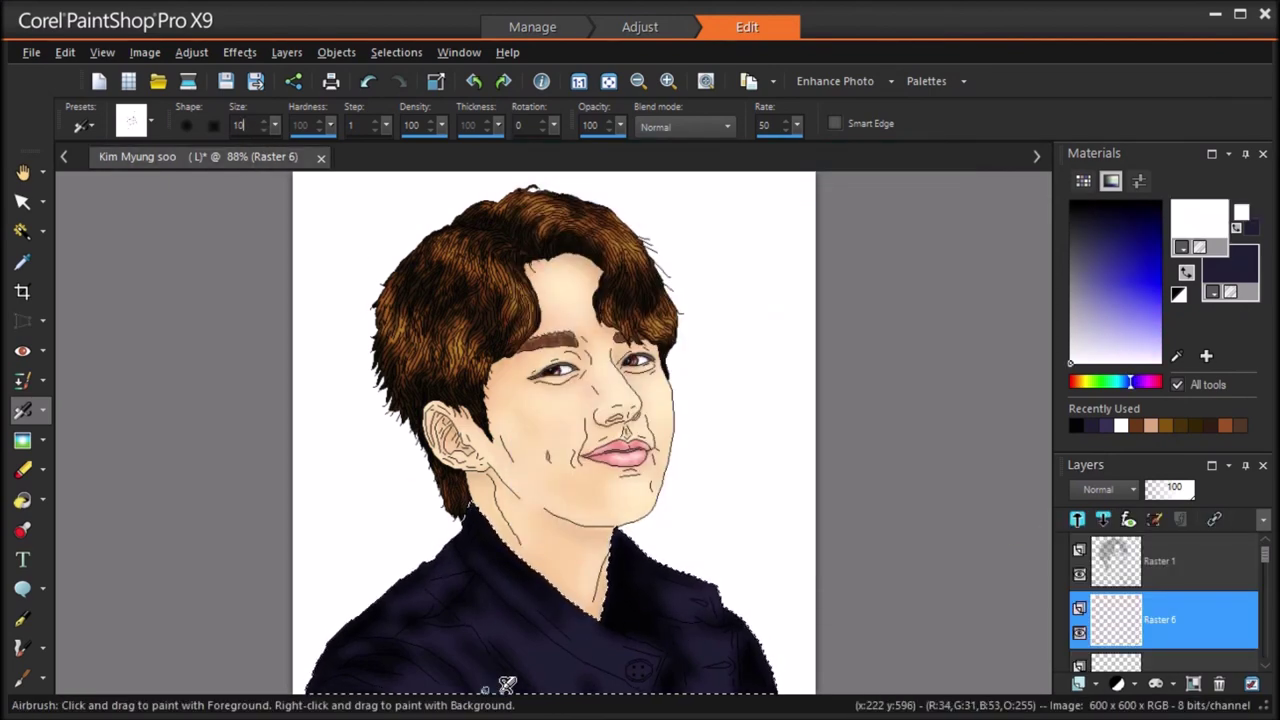
pyautogui.moveTo(504, 668); pyautogui.dragTo(506, 650)
pyautogui.click(368, 81)
# Step: Paint white highlight lines along the folds of the near shoulder and sleeve with a size 6 Paint Brush
pyautogui.click(43, 410)
pyautogui.click(92, 412)
pyautogui.moveTo(275, 126)
pyautogui.mouseDown()
pyautogui.moveTo(284, 151)
pyautogui.moveTo(246, 150)
pyautogui.mouseUp()
pyautogui.moveTo(275, 127); pyautogui.dragTo(266, 130)
pyautogui.scroll(2, 507, 670)
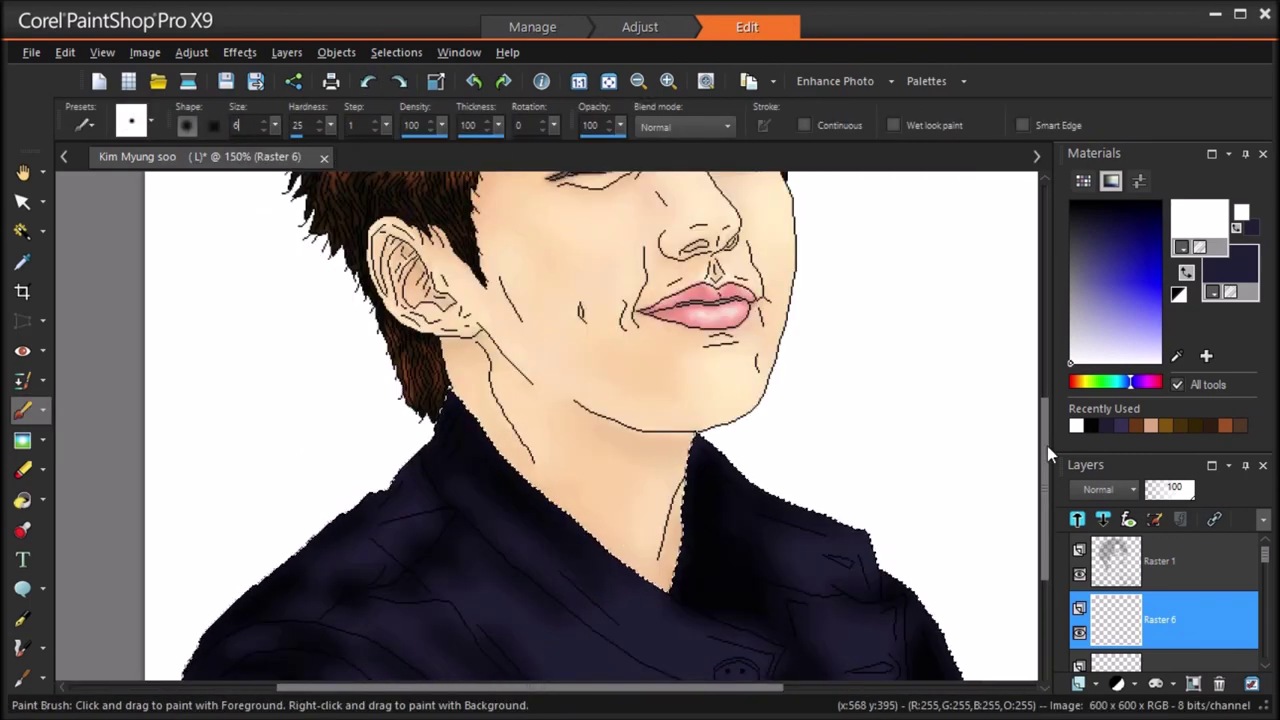
pyautogui.moveTo(1047, 446); pyautogui.dragTo(1047, 479)
pyautogui.moveTo(427, 509)
pyautogui.mouseDown()
pyautogui.moveTo(450, 511)
pyautogui.moveTo(512, 601)
pyautogui.moveTo(528, 570)
pyautogui.moveTo(496, 534)
pyautogui.mouseUp()
pyautogui.moveTo(396, 605)
pyautogui.mouseDown()
pyautogui.moveTo(368, 572)
pyautogui.moveTo(327, 556)
pyautogui.mouseUp()
pyautogui.moveTo(328, 530)
pyautogui.mouseDown()
pyautogui.moveTo(433, 595)
pyautogui.moveTo(447, 629)
pyautogui.moveTo(258, 529)
pyautogui.moveTo(228, 541)
pyautogui.moveTo(162, 621)
pyautogui.moveTo(455, 421)
pyautogui.mouseUp()
pyautogui.moveTo(404, 472)
pyautogui.mouseDown()
pyautogui.moveTo(374, 446)
pyautogui.moveTo(437, 411)
pyautogui.mouseUp()
pyautogui.moveTo(430, 506); pyautogui.dragTo(372, 501)
pyautogui.moveTo(316, 591); pyautogui.dragTo(341, 601)
pyautogui.moveTo(236, 591); pyautogui.dragTo(311, 616)
# Step: Paint white highlight lines along the jacket's lapel edges, far-side seams and the folds around the button
pyautogui.moveTo(757, 549); pyautogui.dragTo(640, 510)
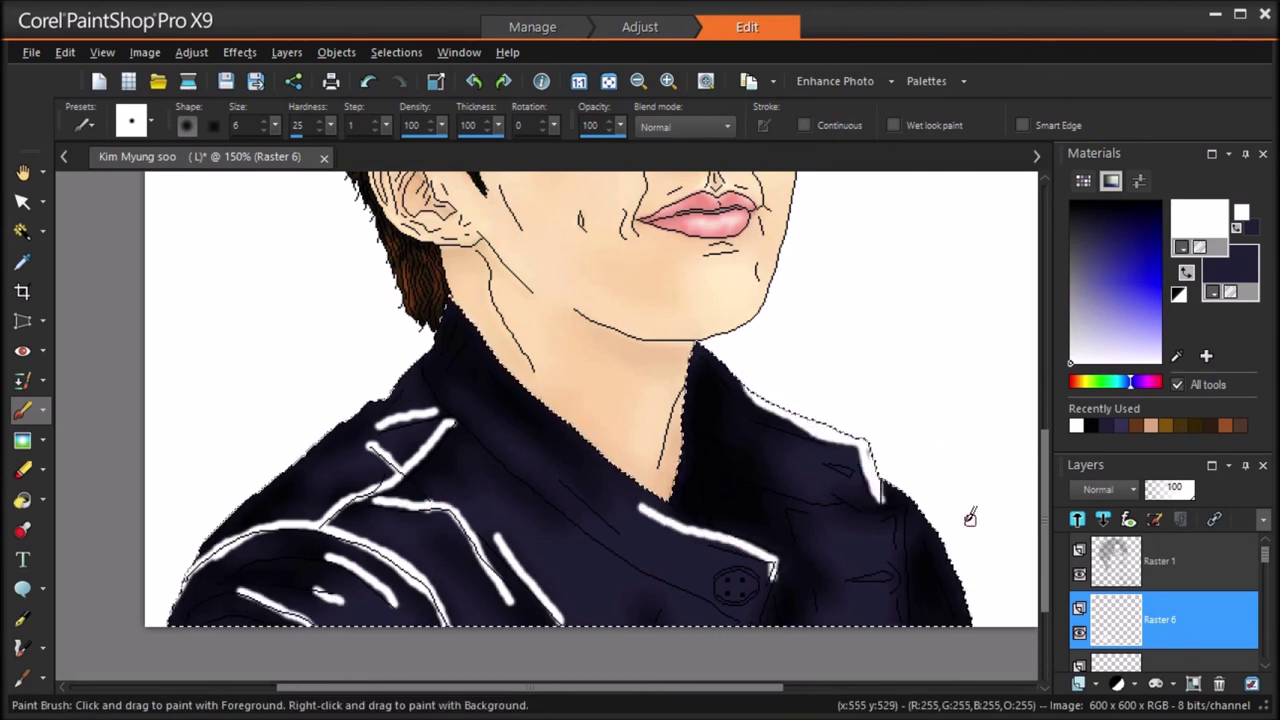
pyautogui.moveTo(859, 517); pyautogui.dragTo(897, 508)
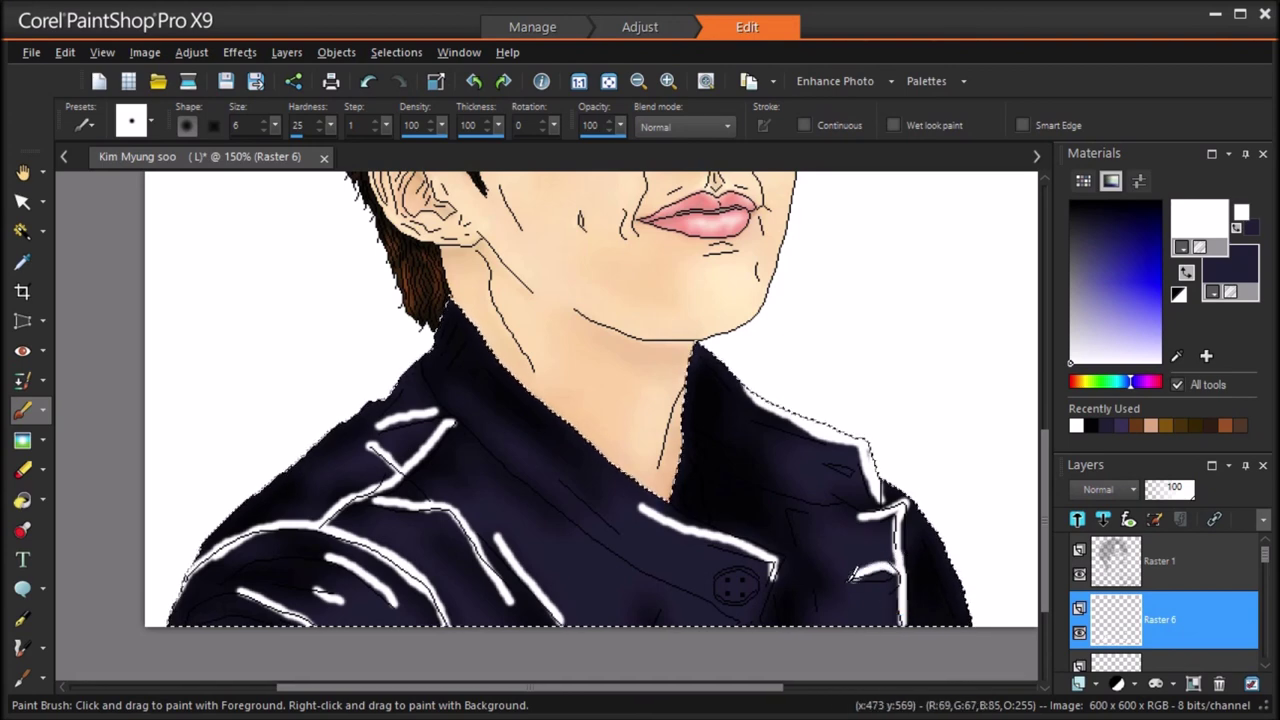
pyautogui.moveTo(641, 569); pyautogui.dragTo(697, 588)
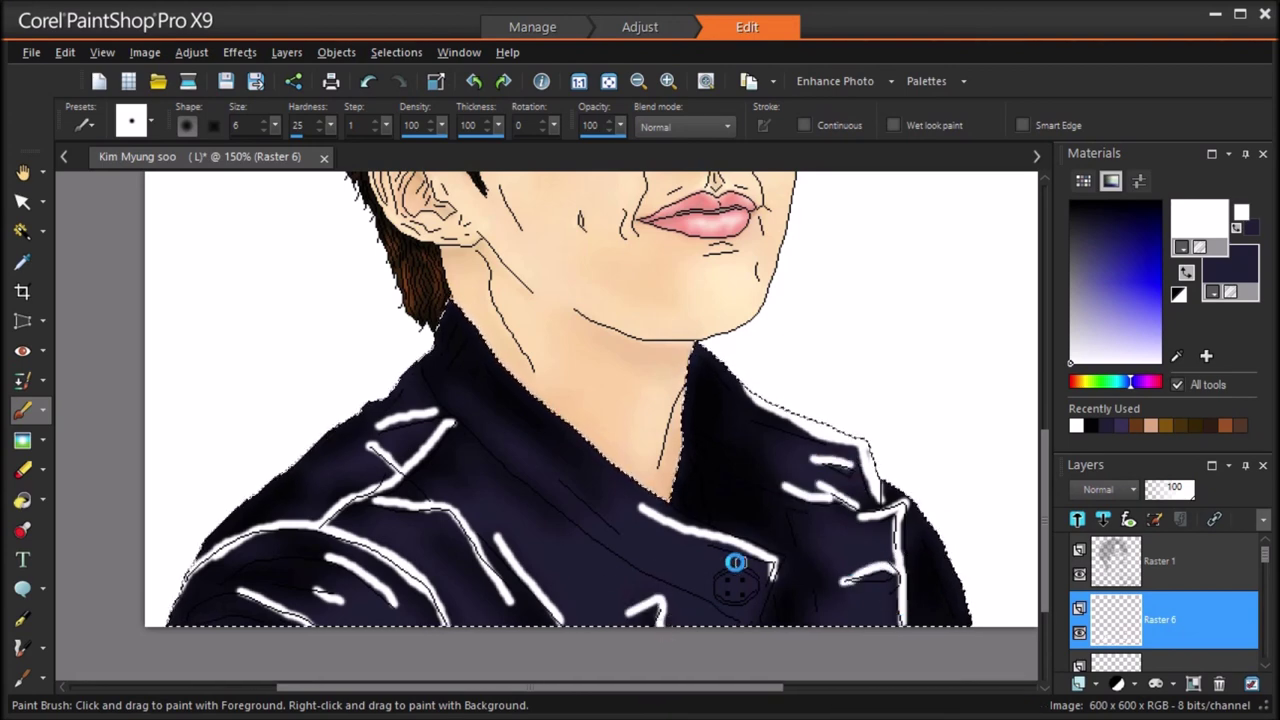
pyautogui.moveTo(628, 613); pyautogui.dragTo(662, 622)
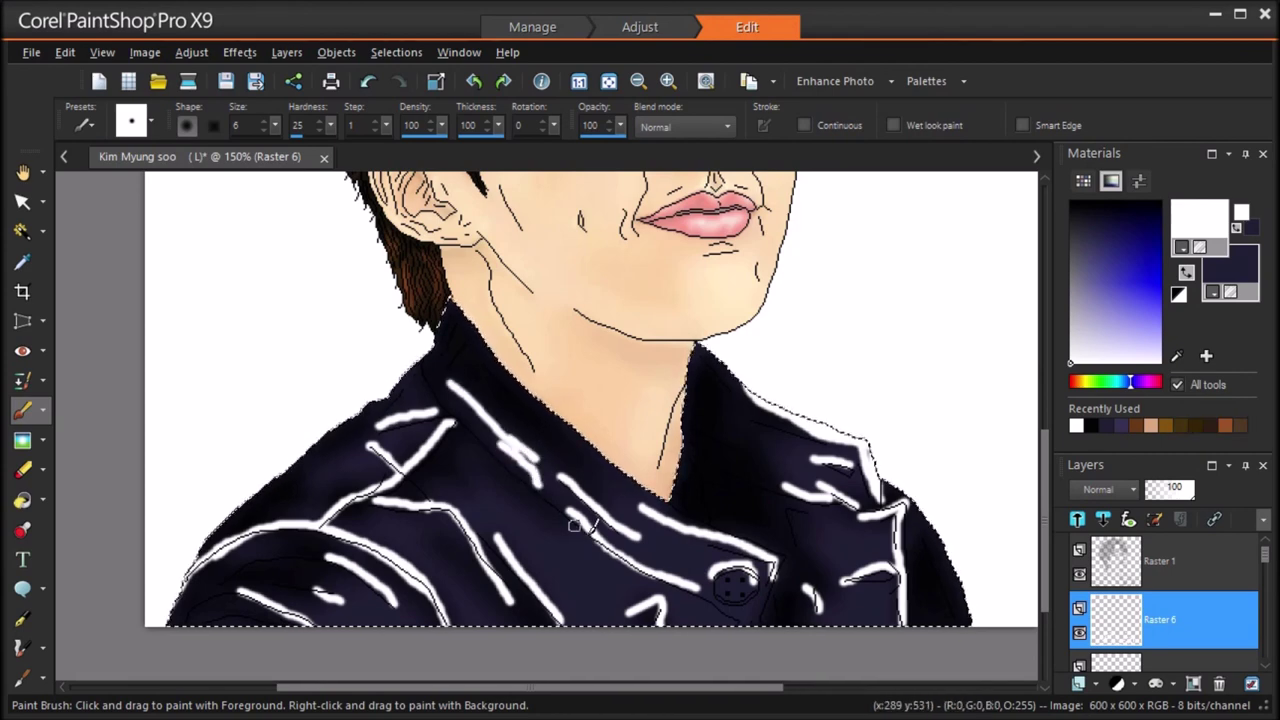
# Step: Thicken the white collar highlight and add further white strokes on the sleeve, chest, shoulder and far front of the jacket
pyautogui.moveTo(490, 420); pyautogui.dragTo(538, 460)
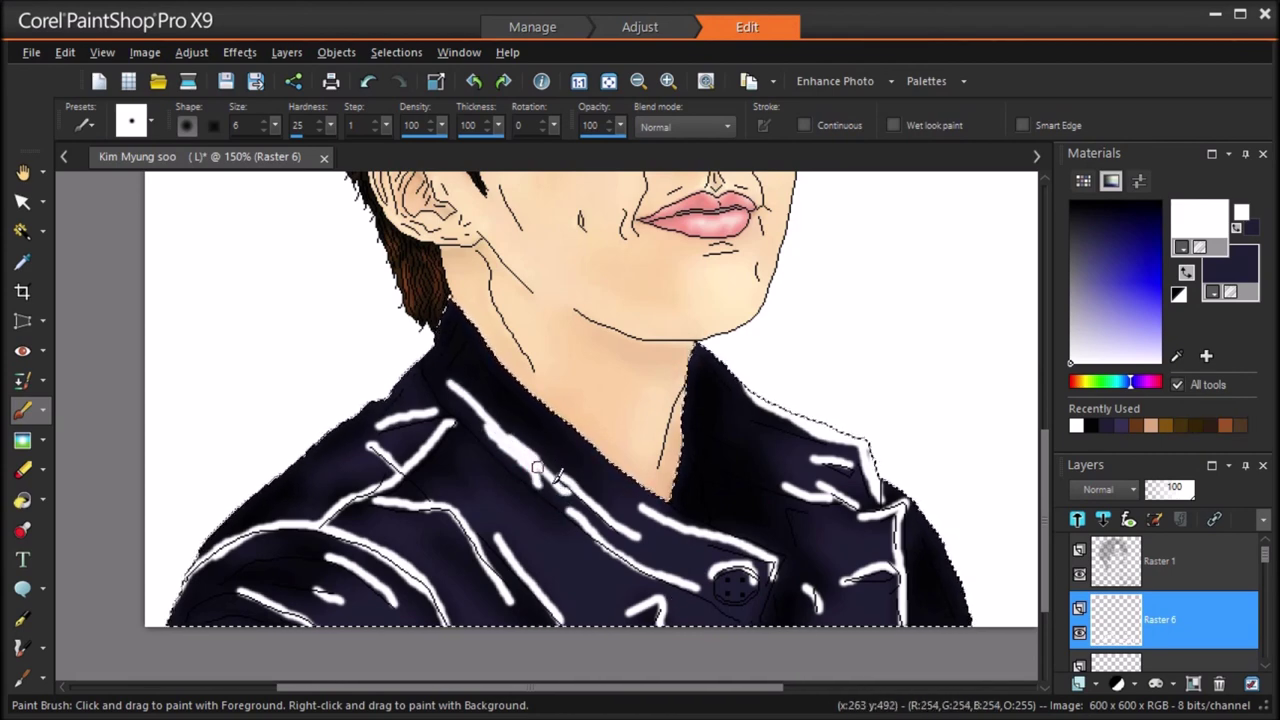
pyautogui.moveTo(356, 591); pyautogui.dragTo(388, 606)
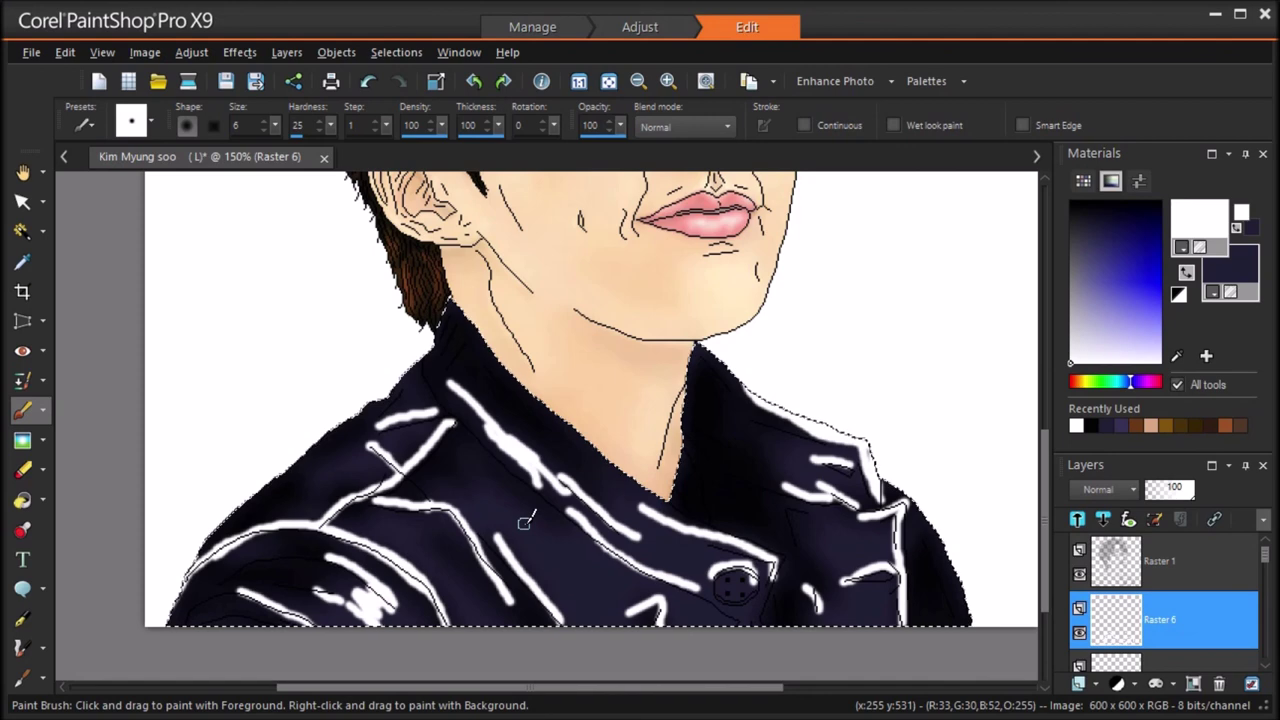
pyautogui.moveTo(484, 477)
pyautogui.mouseDown()
pyautogui.moveTo(534, 498)
pyautogui.moveTo(512, 503)
pyautogui.moveTo(598, 594)
pyautogui.mouseUp()
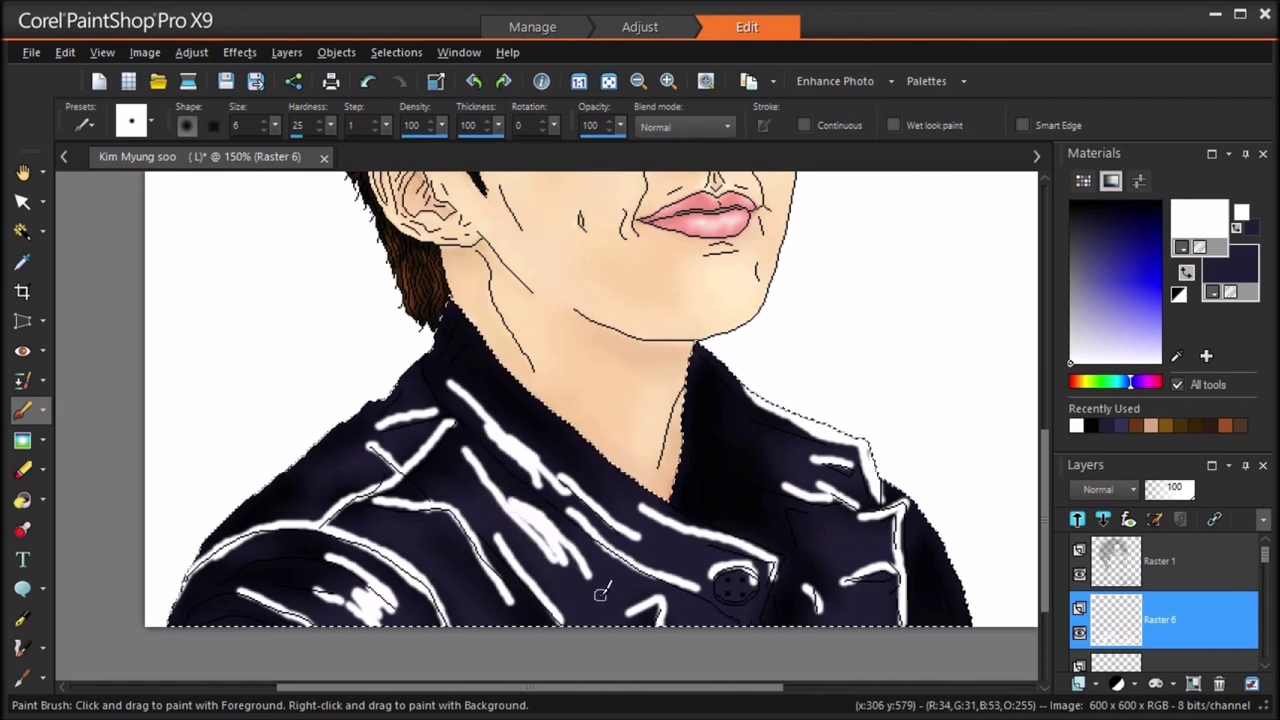
pyautogui.moveTo(318, 480); pyautogui.dragTo(350, 463)
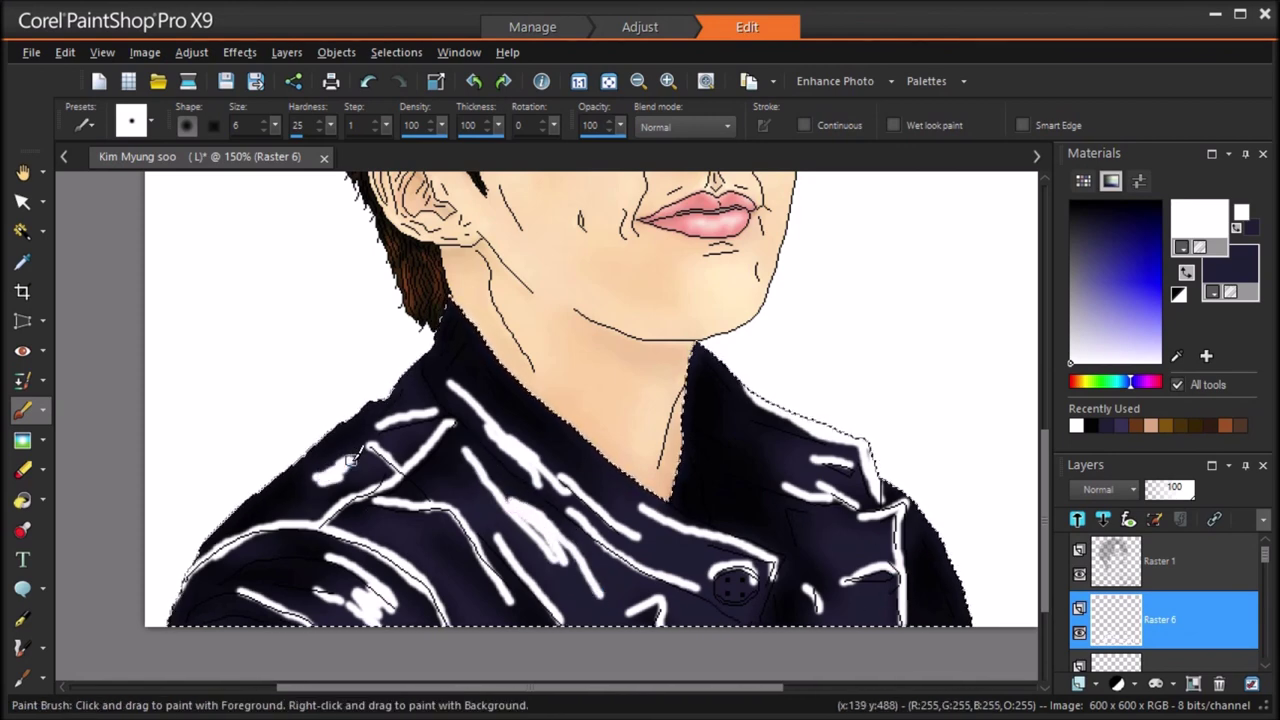
pyautogui.moveTo(230, 560); pyautogui.dragTo(270, 550)
pyautogui.moveTo(823, 533)
pyautogui.mouseDown()
pyautogui.moveTo(835, 541)
pyautogui.moveTo(824, 553)
pyautogui.mouseUp()
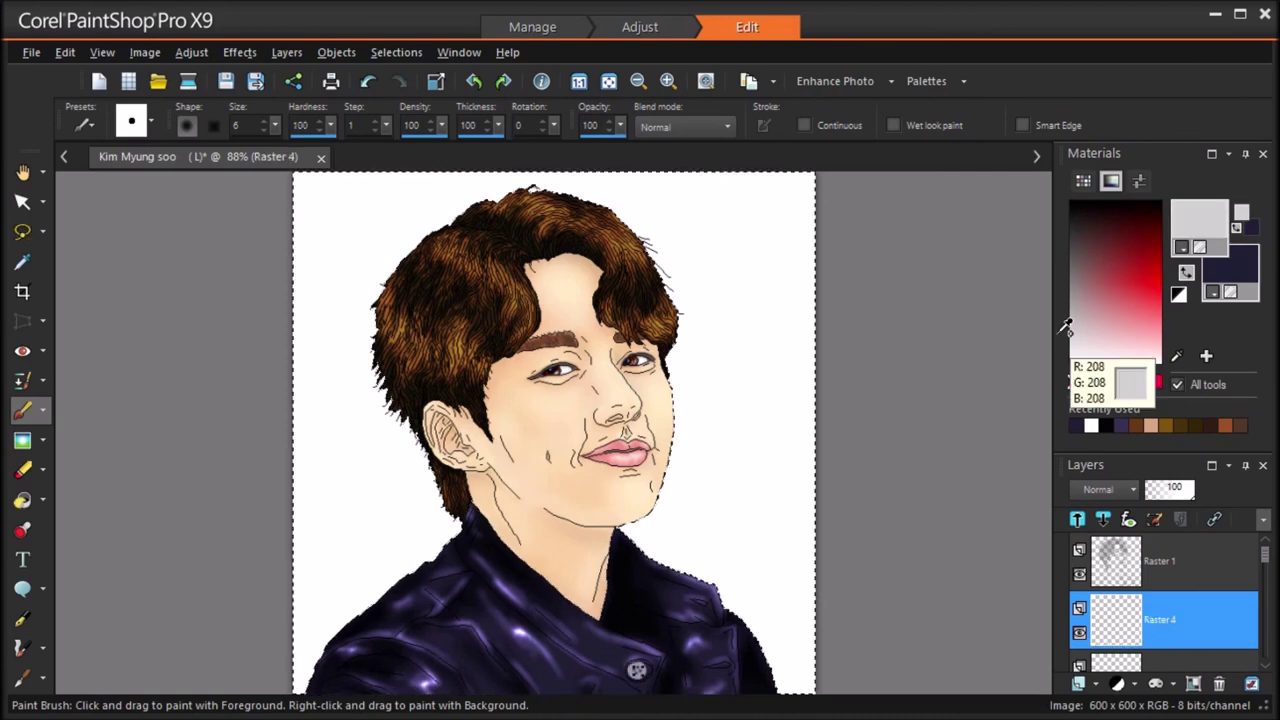
# Step: Paint a light grey patch beside the face with a size 131 brush and flood fill the selected background with the same grey
pyautogui.click(1069, 325)
pyautogui.click(276, 125)
pyautogui.moveTo(276, 125); pyautogui.dragTo(371, 152)
pyautogui.moveTo(678, 512); pyautogui.dragTo(727, 442)
pyautogui.click(23, 500)
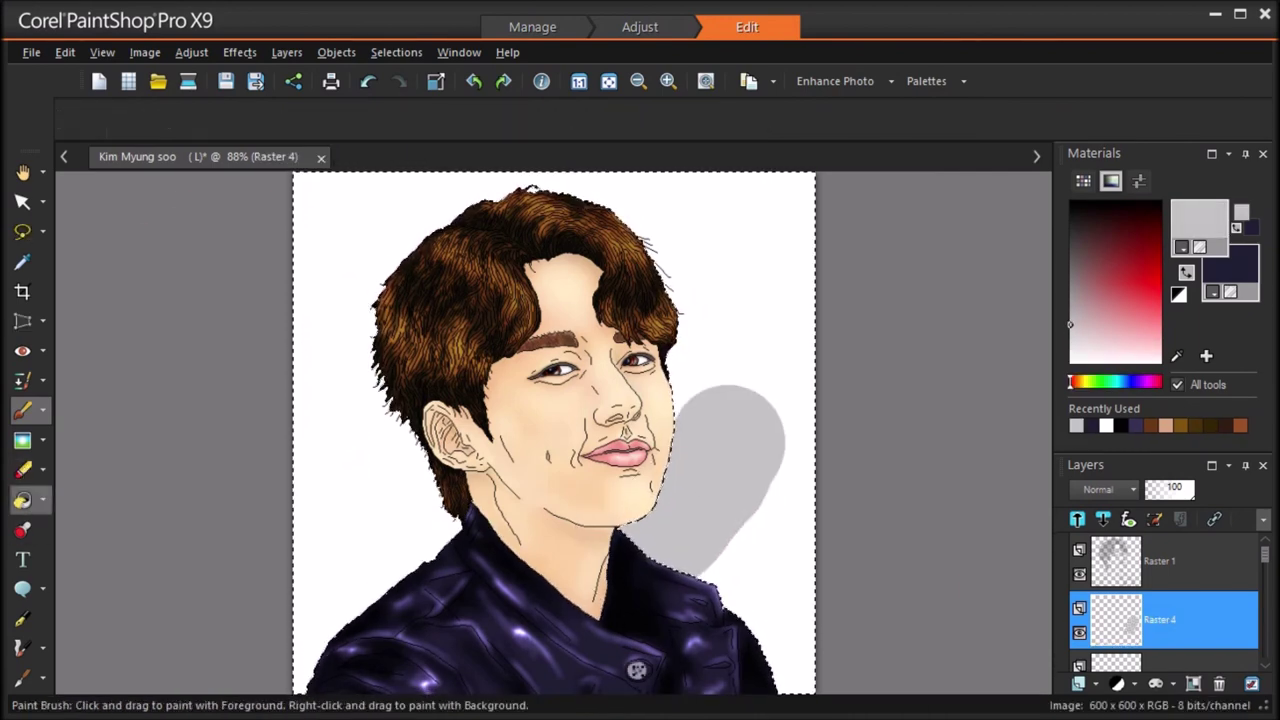
pyautogui.click(728, 331)
# Step: Paint a darker grey shadow band around the whole figure on a new raster layer with a size 57 brush
pyautogui.click(23, 410)
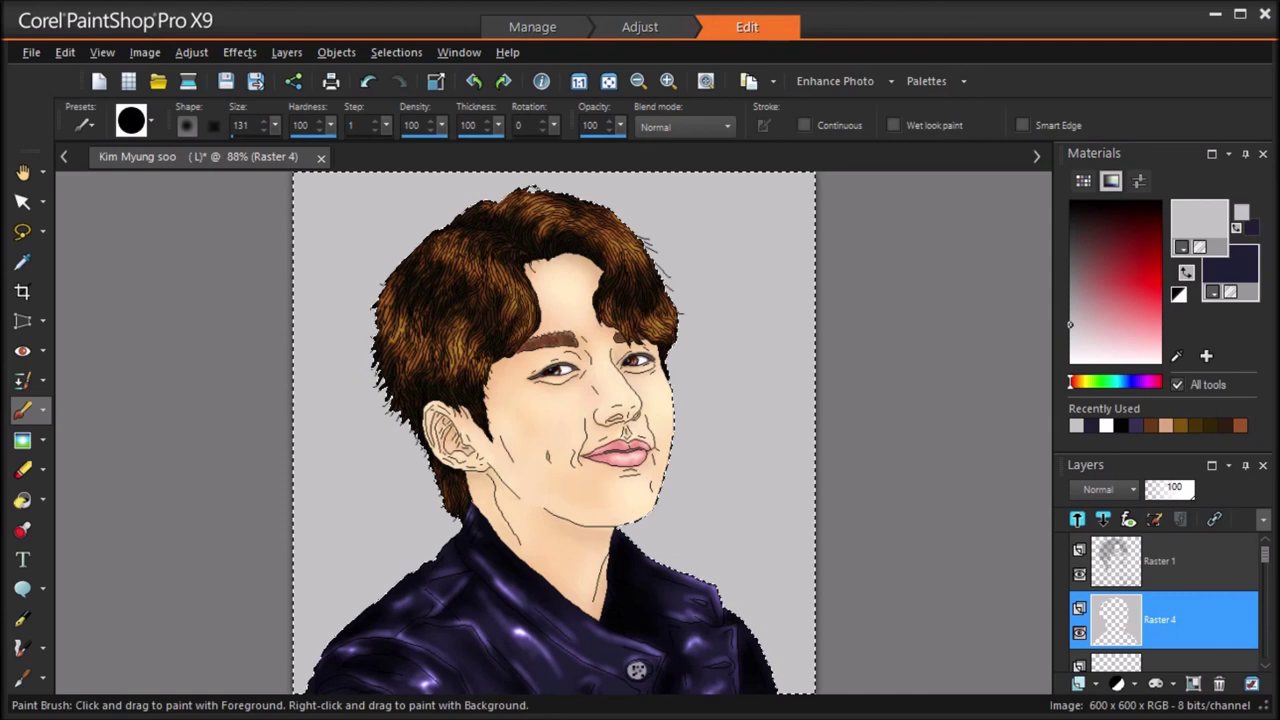
pyautogui.click(1082, 261)
pyautogui.moveTo(276, 125); pyautogui.dragTo(273, 150)
pyautogui.moveTo(668, 366); pyautogui.dragTo(650, 296)
pyautogui.hotkey('ctrl', 'z')
pyautogui.click(1083, 684)
pyautogui.click(1165, 536)
pyautogui.click(658, 589)
pyautogui.moveTo(766, 684); pyautogui.dragTo(708, 594)
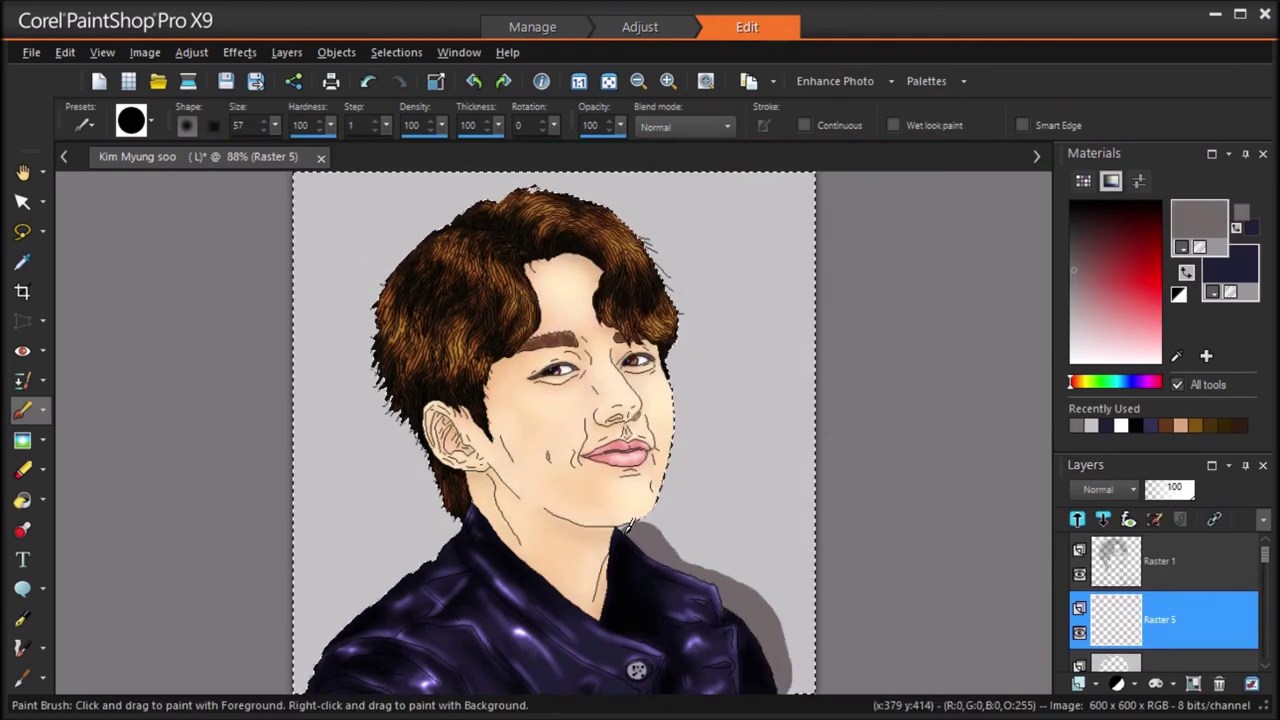
pyautogui.moveTo(627, 540); pyautogui.dragTo(678, 472)
pyautogui.moveTo(669, 350)
pyautogui.mouseDown()
pyautogui.moveTo(653, 264)
pyautogui.moveTo(636, 255)
pyautogui.moveTo(656, 291)
pyautogui.moveTo(500, 192)
pyautogui.moveTo(371, 309)
pyautogui.moveTo(371, 457)
pyautogui.moveTo(409, 651)
pyautogui.mouseUp()
# Step: Blur the grey shadow band with the Average filter at aperture 31 and reduce its layer opacity to 34
pyautogui.click(191, 52)
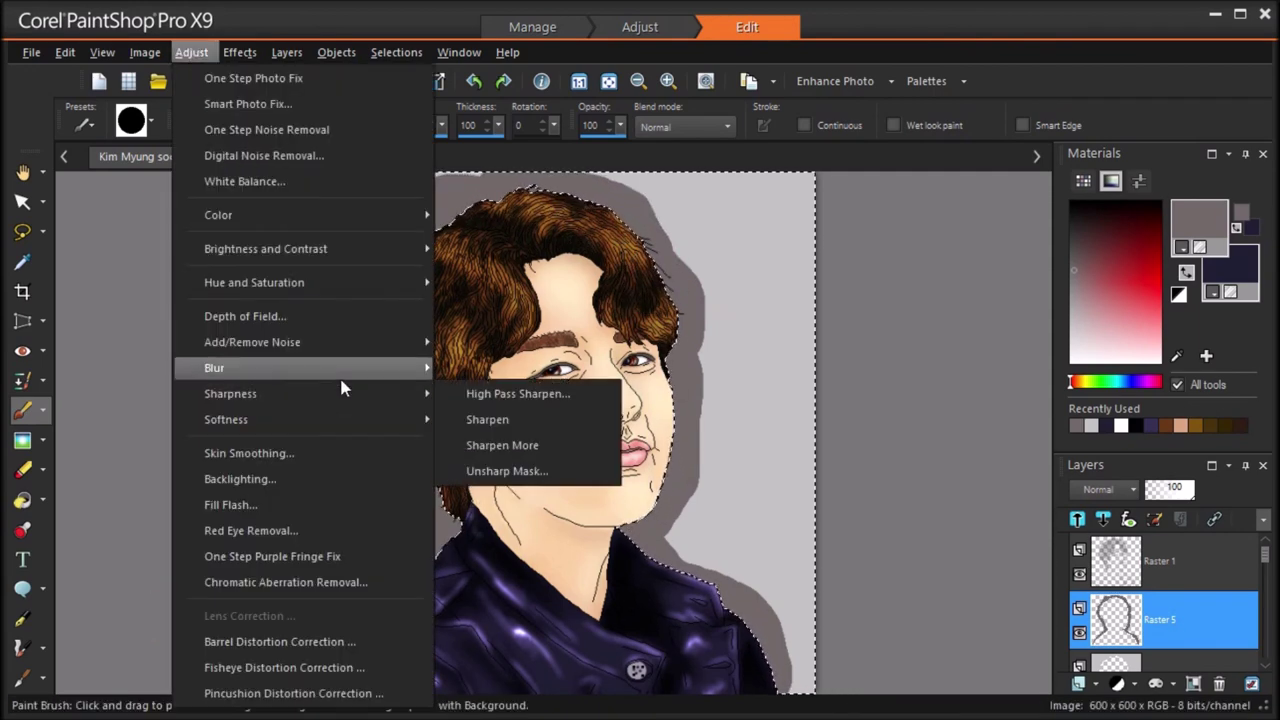
pyautogui.moveTo(338, 374)
pyautogui.click(488, 367)
pyautogui.write('31')
pyautogui.click(980, 453)
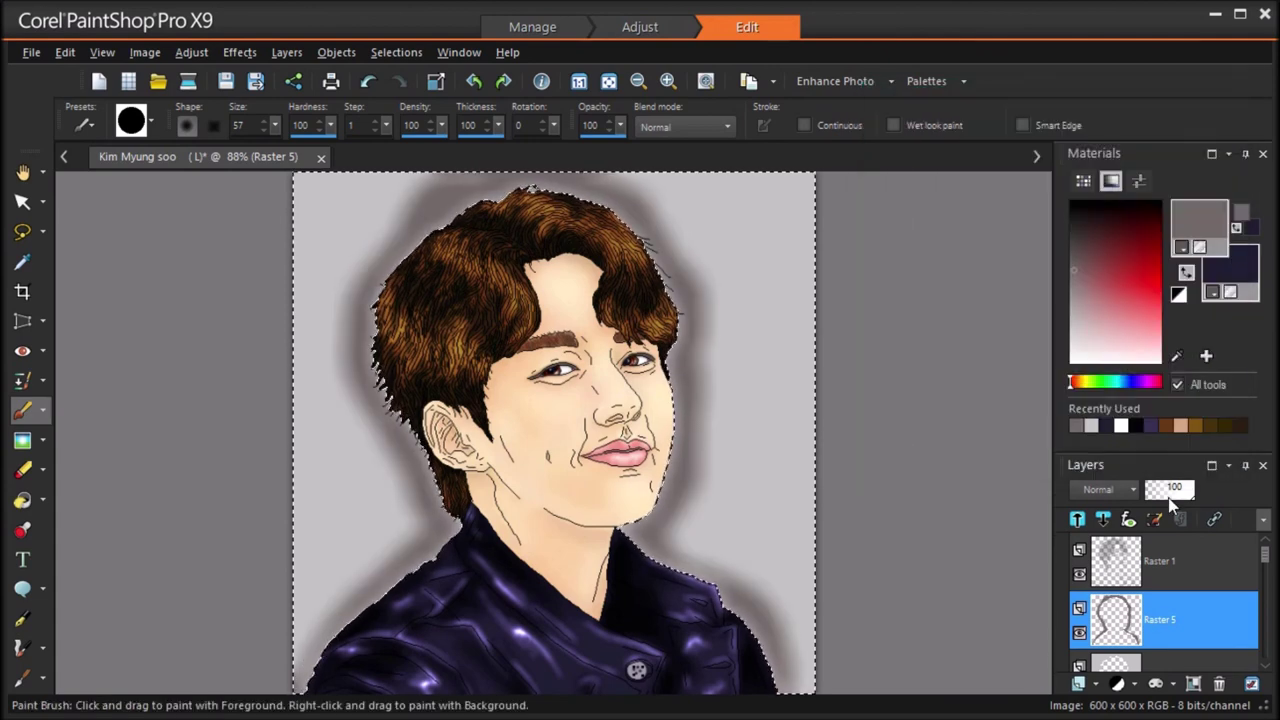
pyautogui.click(23, 200)
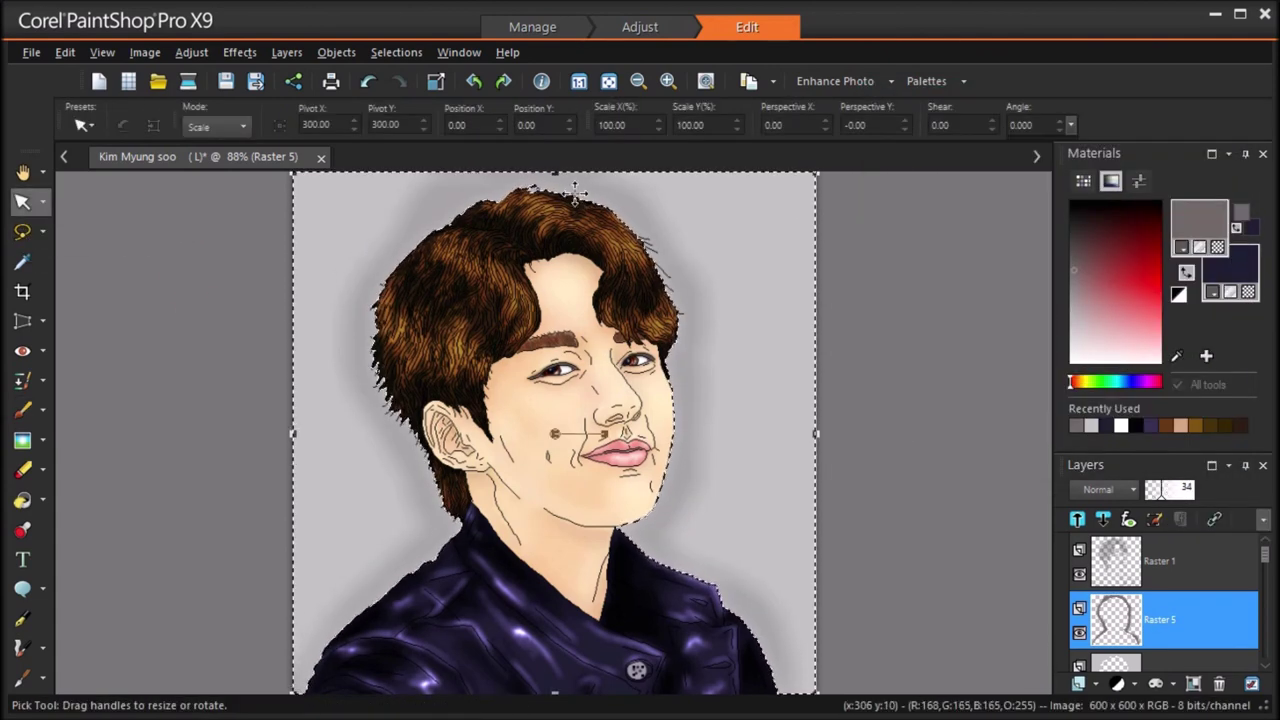
pyautogui.click(372, 83)
# Step: Smear thin brown hair wisps along the nape and below the ear with a size 2 Palette Knife
pyautogui.click(23, 440)
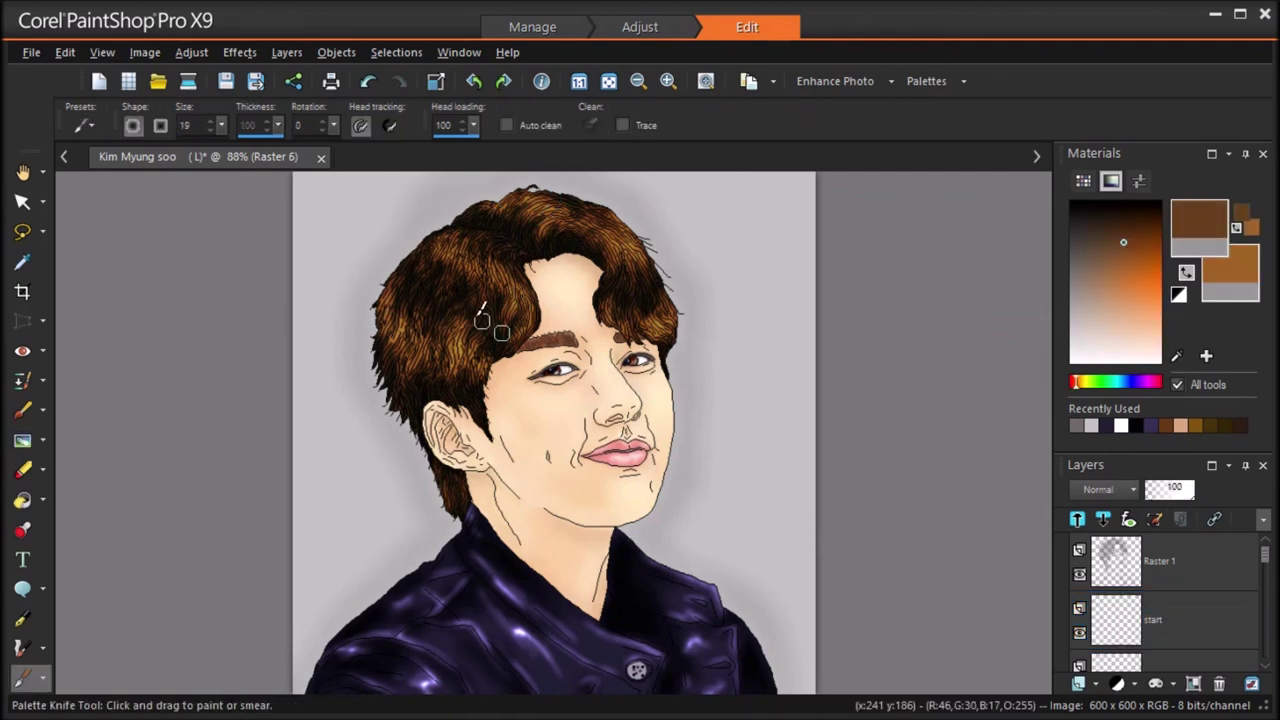
pyautogui.scroll(5, 495, 325)
pyautogui.click(368, 81)
pyautogui.moveTo(464, 580); pyautogui.dragTo(467, 585)
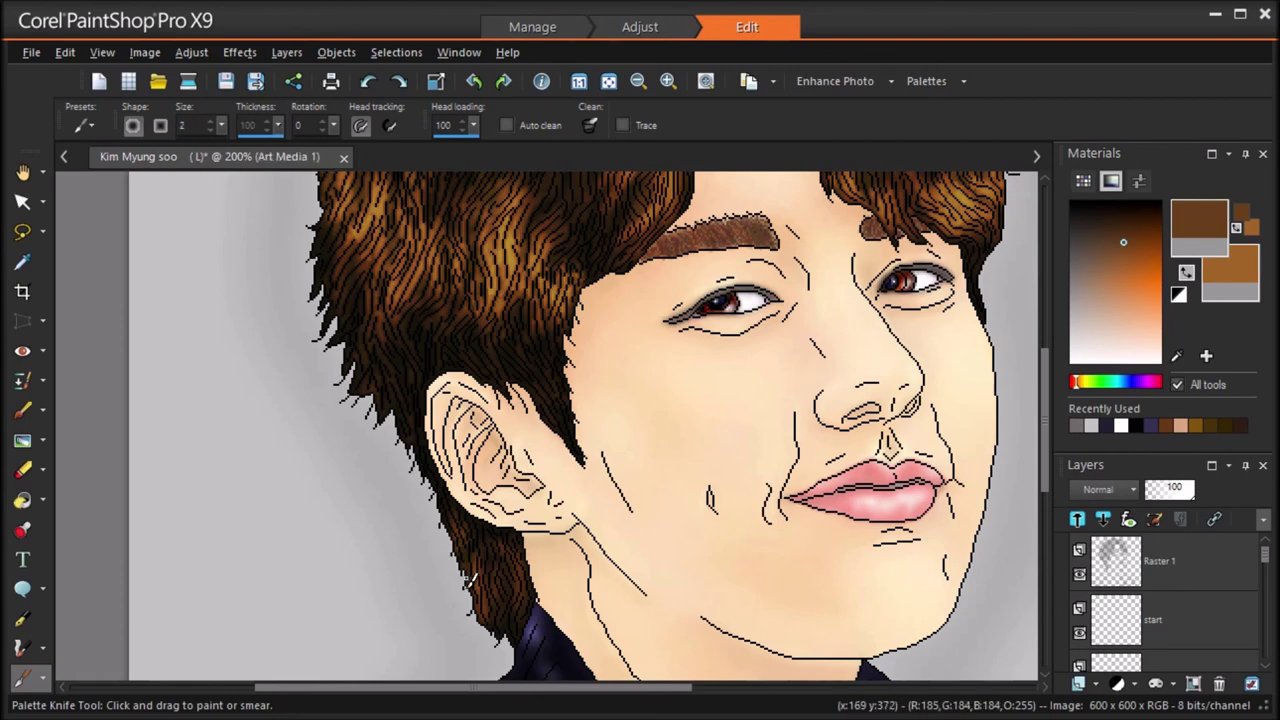
pyautogui.scroll(3, 480, 585)
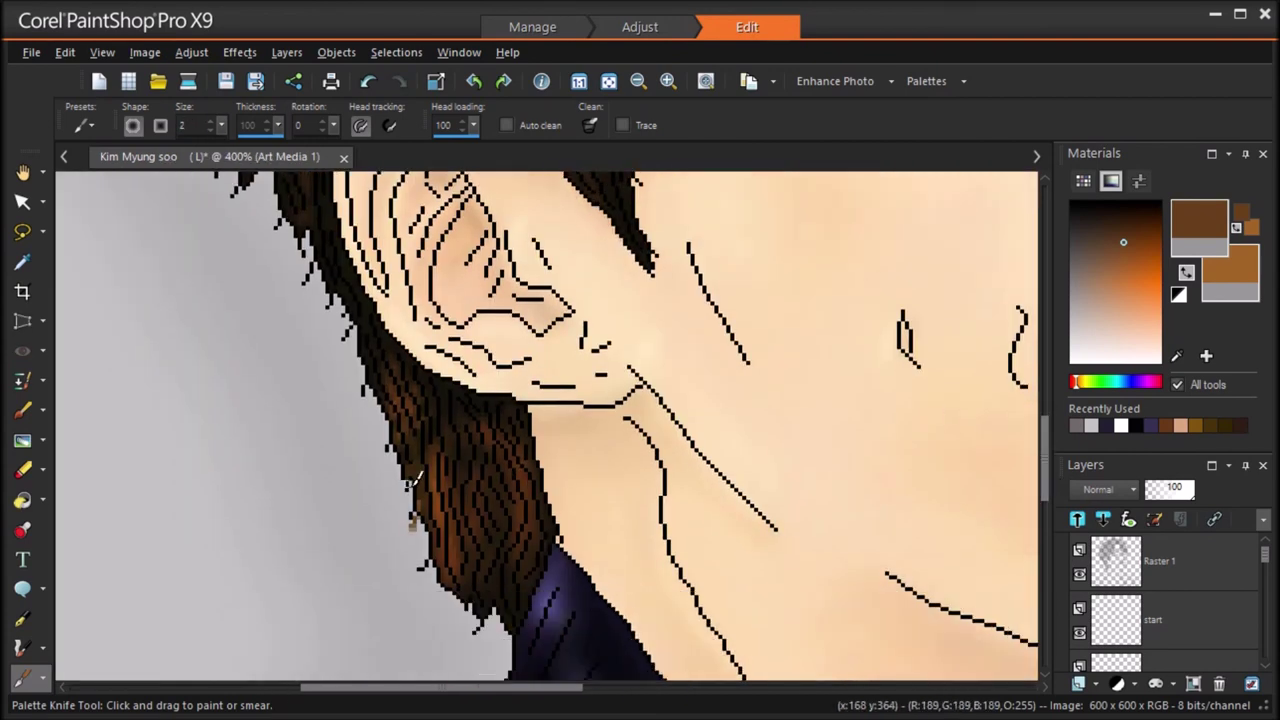
pyautogui.moveTo(438, 520)
pyautogui.mouseDown()
pyautogui.moveTo(457, 620)
pyautogui.moveTo(486, 624)
pyautogui.moveTo(488, 588)
pyautogui.mouseUp()
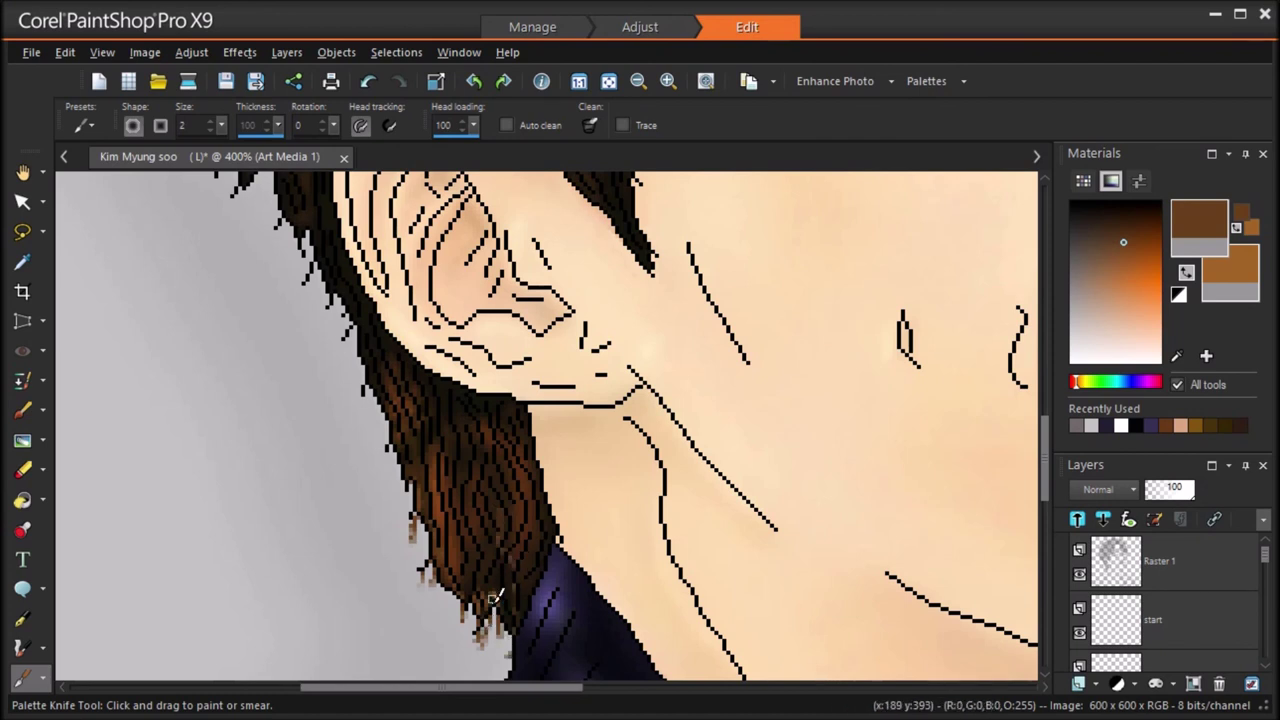
pyautogui.moveTo(408, 497); pyautogui.dragTo(408, 520)
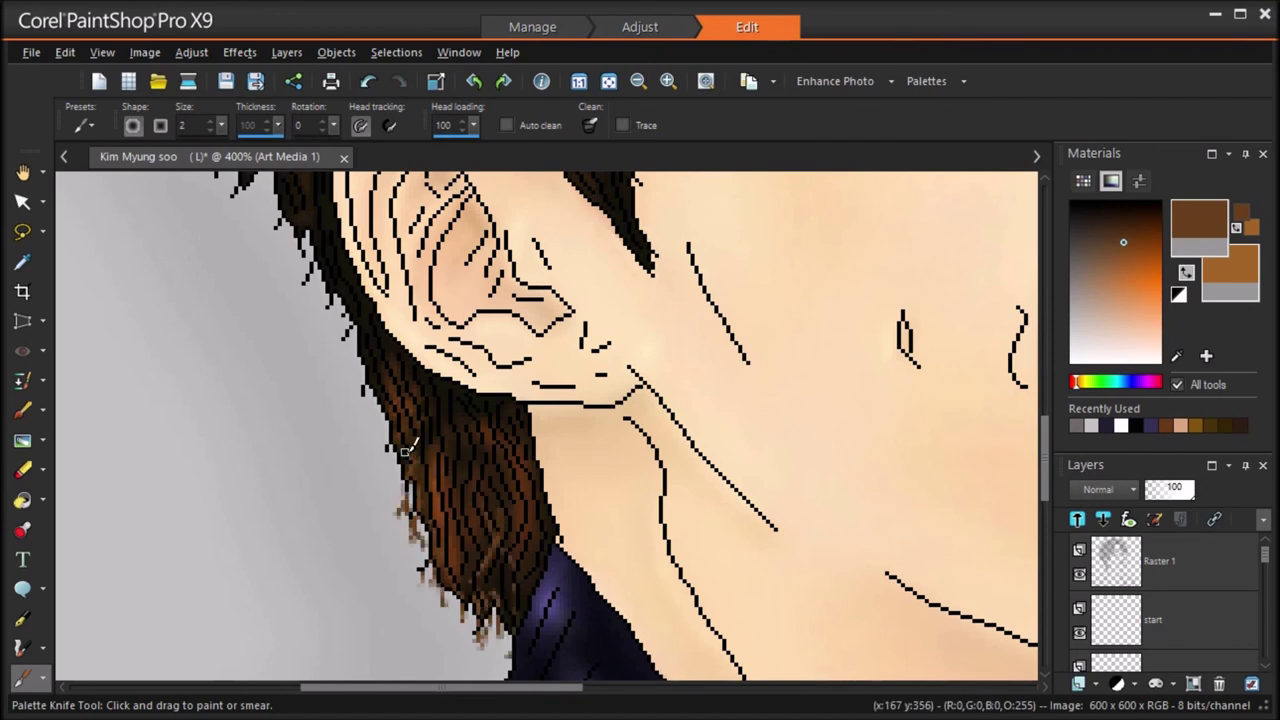
pyautogui.moveTo(369, 397)
pyautogui.mouseDown()
pyautogui.moveTo(377, 353)
pyautogui.moveTo(373, 387)
pyautogui.moveTo(352, 298)
pyautogui.mouseUp()
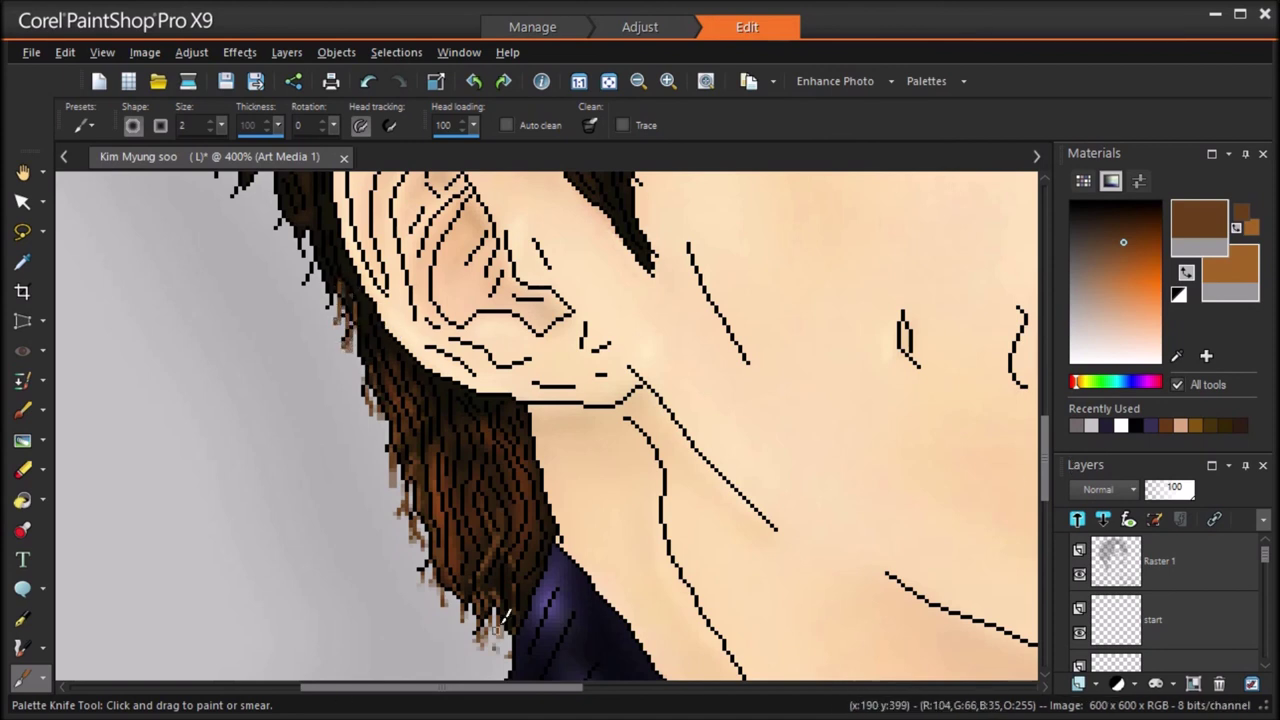
# Step: Draw fine brown wisps along the hair's outer edge behind the ear with the Palette Knife
pyautogui.moveTo(1046, 473); pyautogui.dragTo(1047, 451)
pyautogui.moveTo(329, 428); pyautogui.dragTo(331, 452)
pyautogui.moveTo(319, 396); pyautogui.dragTo(307, 420)
pyautogui.moveTo(304, 374); pyautogui.dragTo(298, 400)
pyautogui.moveTo(290, 350)
pyautogui.mouseDown()
pyautogui.moveTo(328, 404)
pyautogui.moveTo(338, 389)
pyautogui.moveTo(231, 311)
pyautogui.moveTo(222, 354)
pyautogui.moveTo(208, 315)
pyautogui.moveTo(258, 274)
pyautogui.mouseUp()
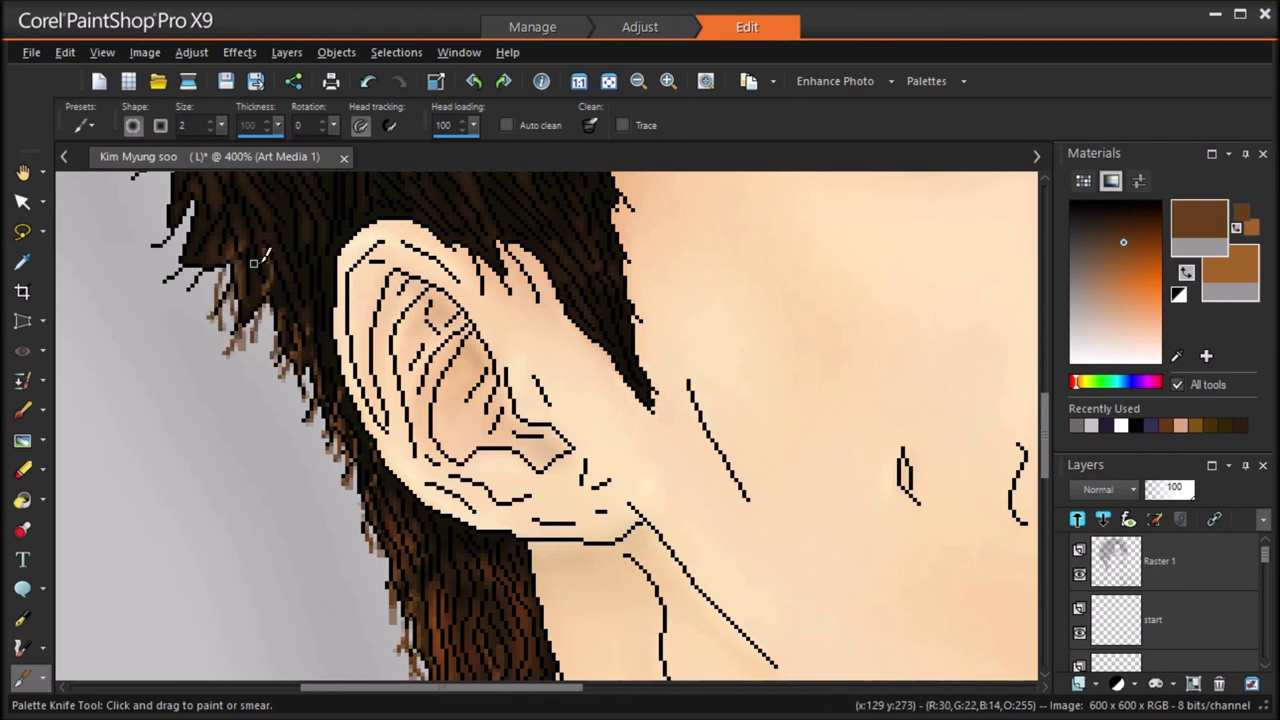
pyautogui.moveTo(186, 299)
pyautogui.mouseDown()
pyautogui.moveTo(210, 240)
pyautogui.moveTo(171, 280)
pyautogui.moveTo(193, 223)
pyautogui.mouseUp()
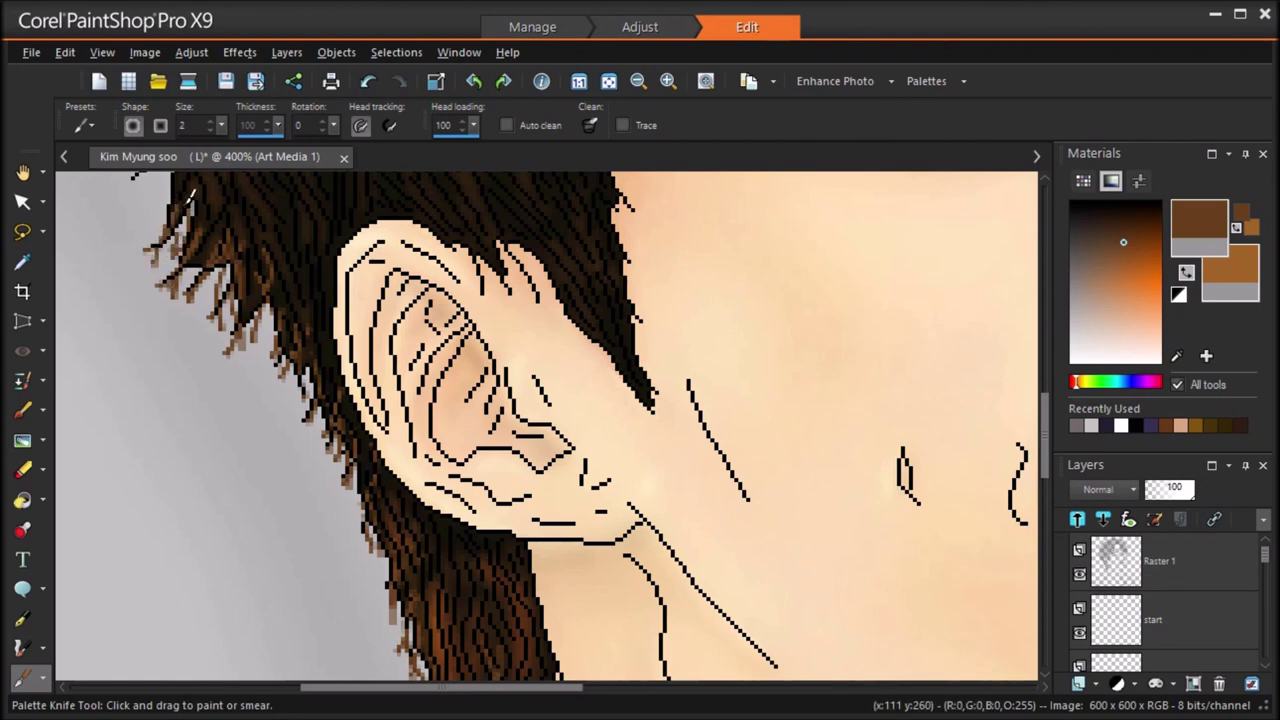
# Step: Extend the brown Palette Knife wisps up the outer edge of the side hair above the ear
pyautogui.scroll(3, 1039, 496)
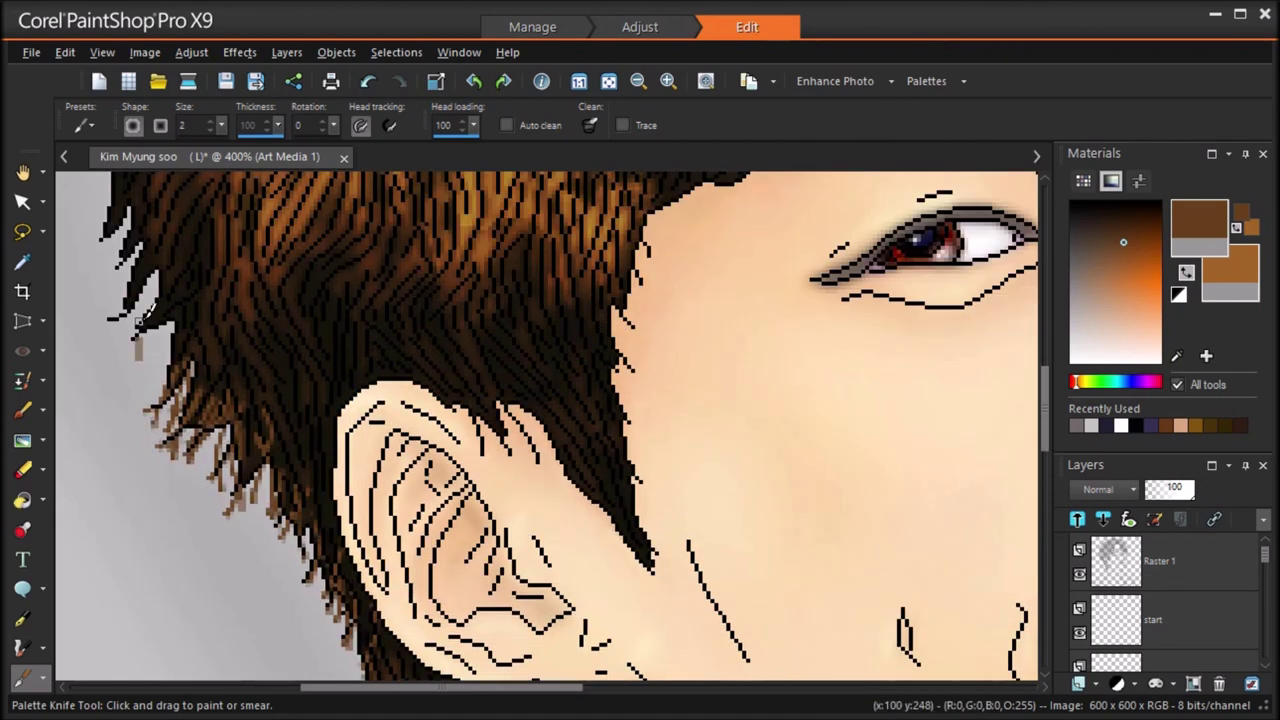
pyautogui.moveTo(150, 352)
pyautogui.mouseDown()
pyautogui.moveTo(98, 322)
pyautogui.moveTo(133, 285)
pyautogui.moveTo(138, 220)
pyautogui.moveTo(98, 257)
pyautogui.moveTo(119, 242)
pyautogui.moveTo(120, 268)
pyautogui.mouseUp()
pyautogui.moveTo(150, 346); pyautogui.dragTo(143, 374)
pyautogui.scroll(3, 188, 380)
pyautogui.moveTo(106, 281)
pyautogui.mouseDown()
pyautogui.moveTo(94, 331)
pyautogui.moveTo(125, 320)
pyautogui.mouseUp()
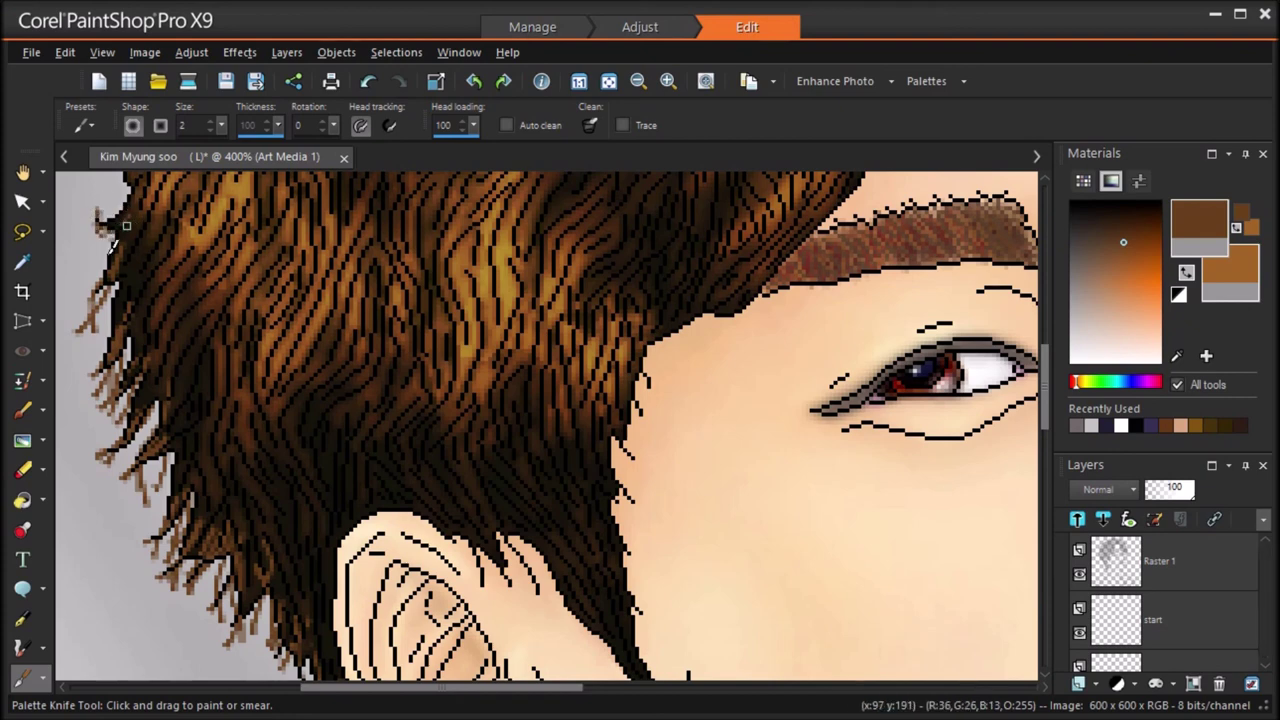
# Step: Add short brown Palette Knife wisps along the upper outer edge of the side hair towards the crown
pyautogui.scroll(3, 148, 260)
pyautogui.moveTo(121, 317)
pyautogui.mouseDown()
pyautogui.moveTo(106, 329)
pyautogui.moveTo(102, 313)
pyautogui.mouseUp()
pyautogui.moveTo(121, 270); pyautogui.dragTo(134, 245)
pyautogui.moveTo(120, 381); pyautogui.dragTo(109, 407)
pyautogui.moveTo(132, 246); pyautogui.dragTo(111, 254)
pyautogui.moveTo(167, 191); pyautogui.dragTo(148, 194)
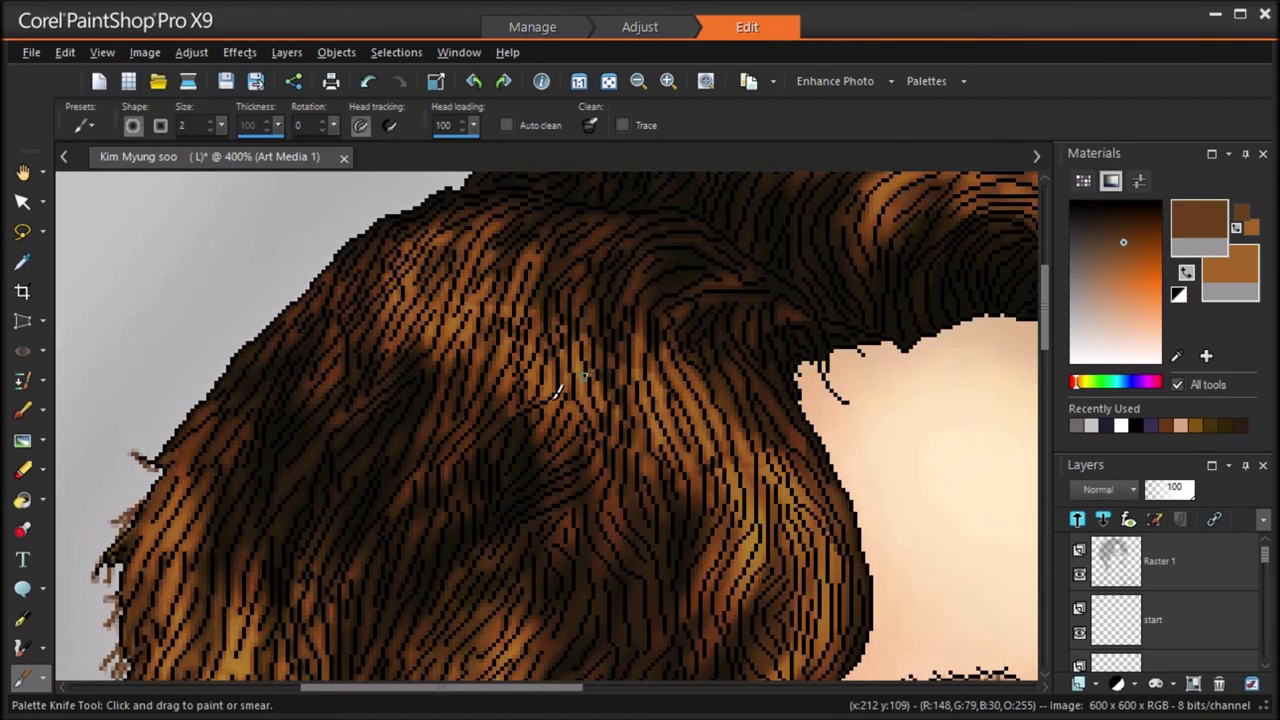
# Step: Draw brown Palette Knife wisps on the outer side hair and, at size 4, around the fringe and far temple, undoing misplaced strokes
pyautogui.moveTo(137, 477)
pyautogui.mouseDown()
pyautogui.moveTo(180, 430)
pyautogui.moveTo(140, 437)
pyautogui.moveTo(172, 484)
pyautogui.mouseUp()
pyautogui.click(609, 81)
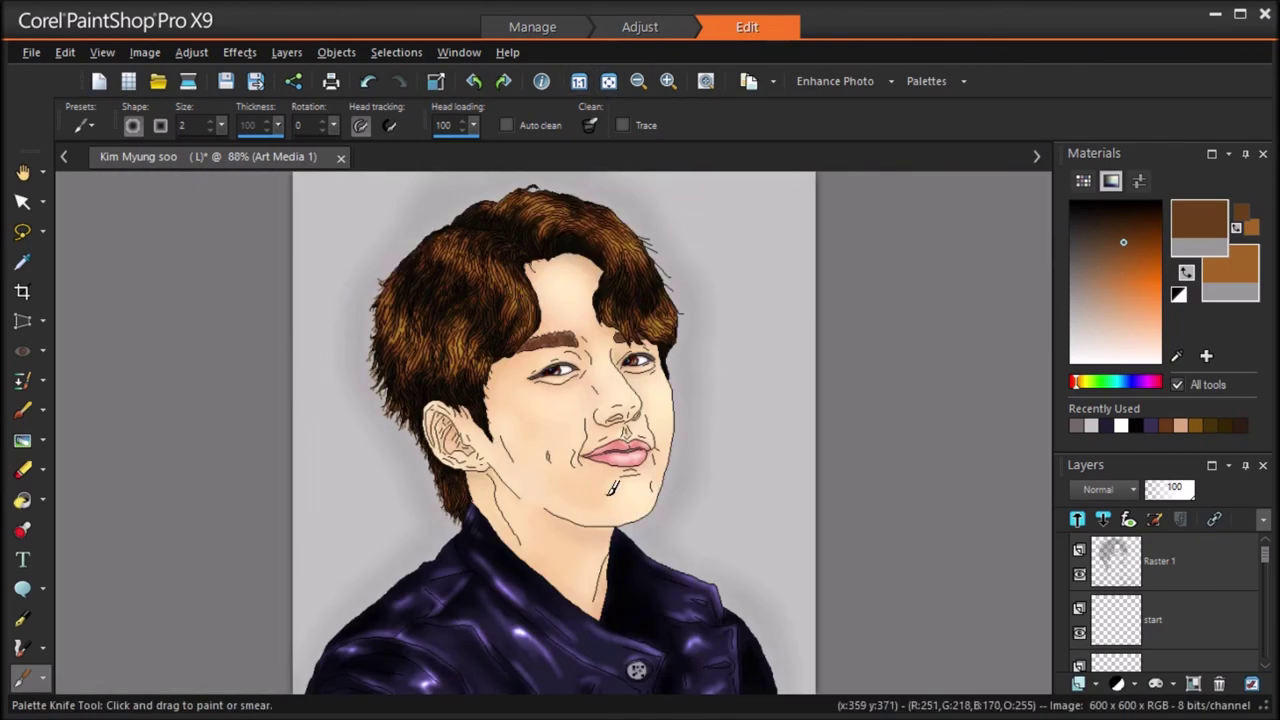
pyautogui.scroll(3, 575, 470)
pyautogui.click(370, 84)
pyautogui.moveTo(644, 366)
pyautogui.mouseDown()
pyautogui.moveTo(691, 390)
pyautogui.moveTo(722, 346)
pyautogui.mouseUp()
pyautogui.click(370, 84)
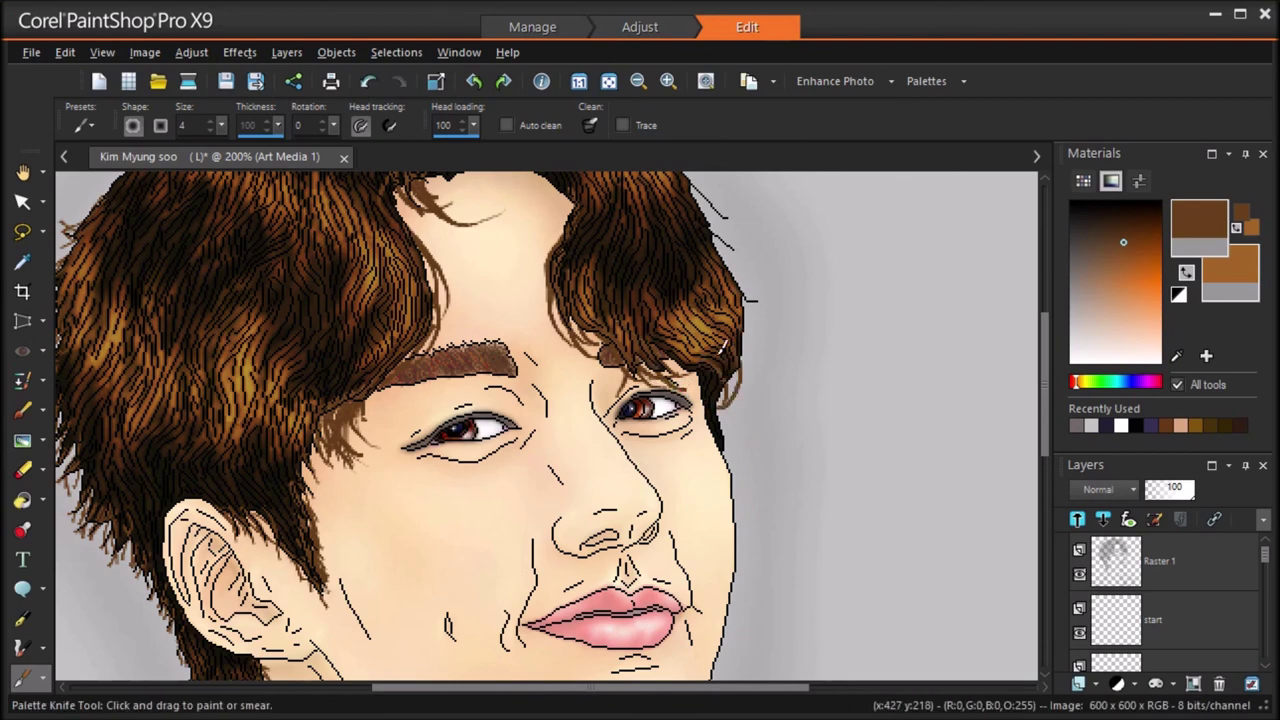
pyautogui.click(368, 81)
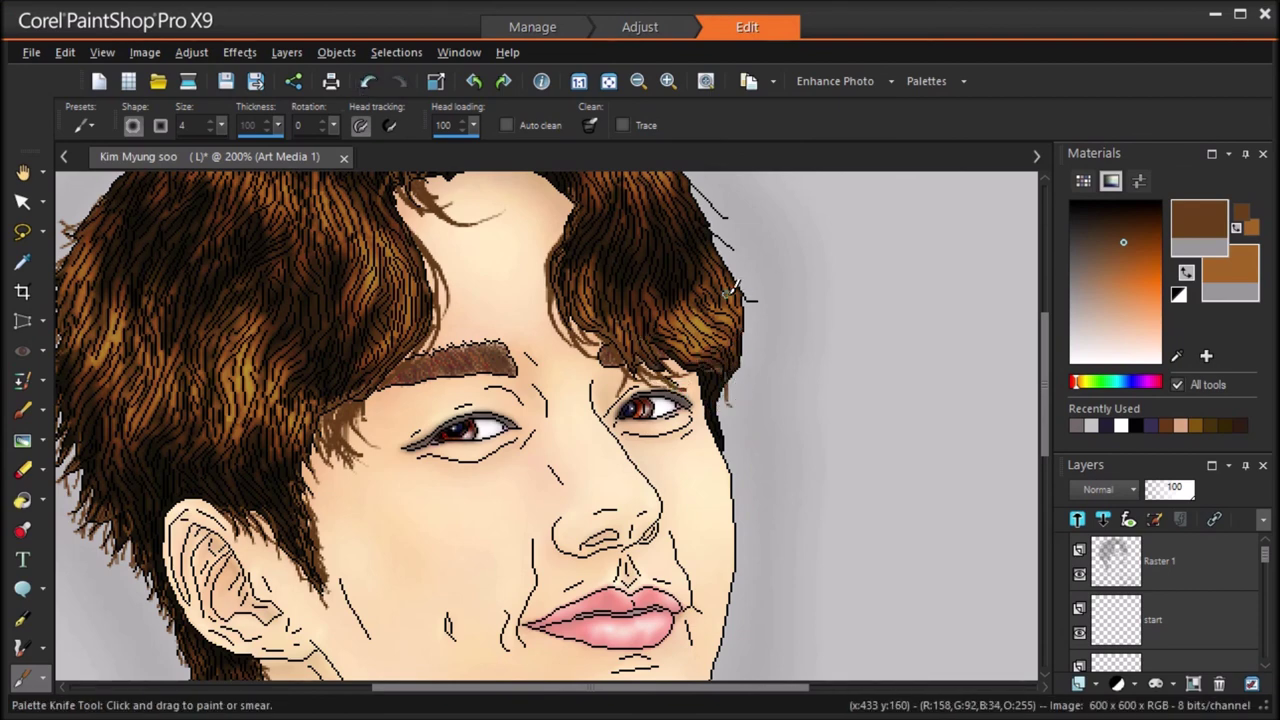
pyautogui.click(368, 81)
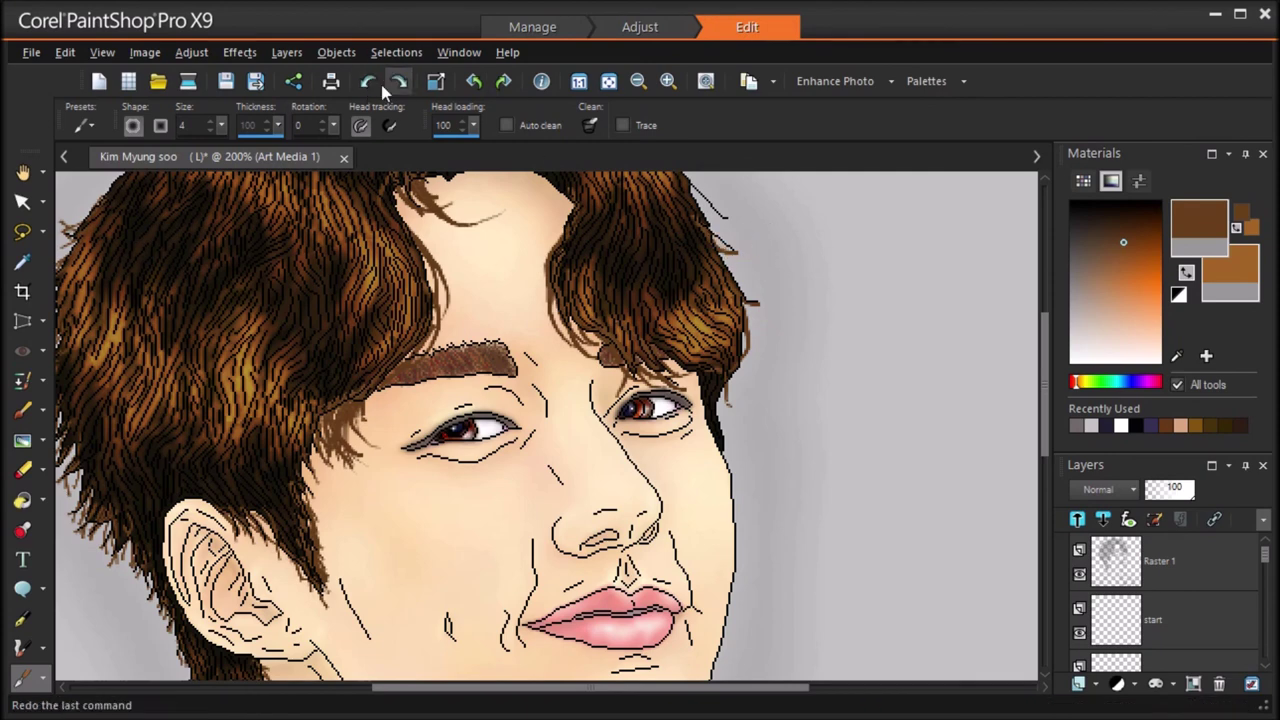
# Step: Add brown size 4 Palette Knife wisps along the outer edge of the far-side hair, from the temple up towards the crown
pyautogui.moveTo(722, 241); pyautogui.dragTo(742, 253)
pyautogui.moveTo(1046, 405); pyautogui.dragTo(1046, 377)
pyautogui.moveTo(700, 293); pyautogui.dragTo(740, 323)
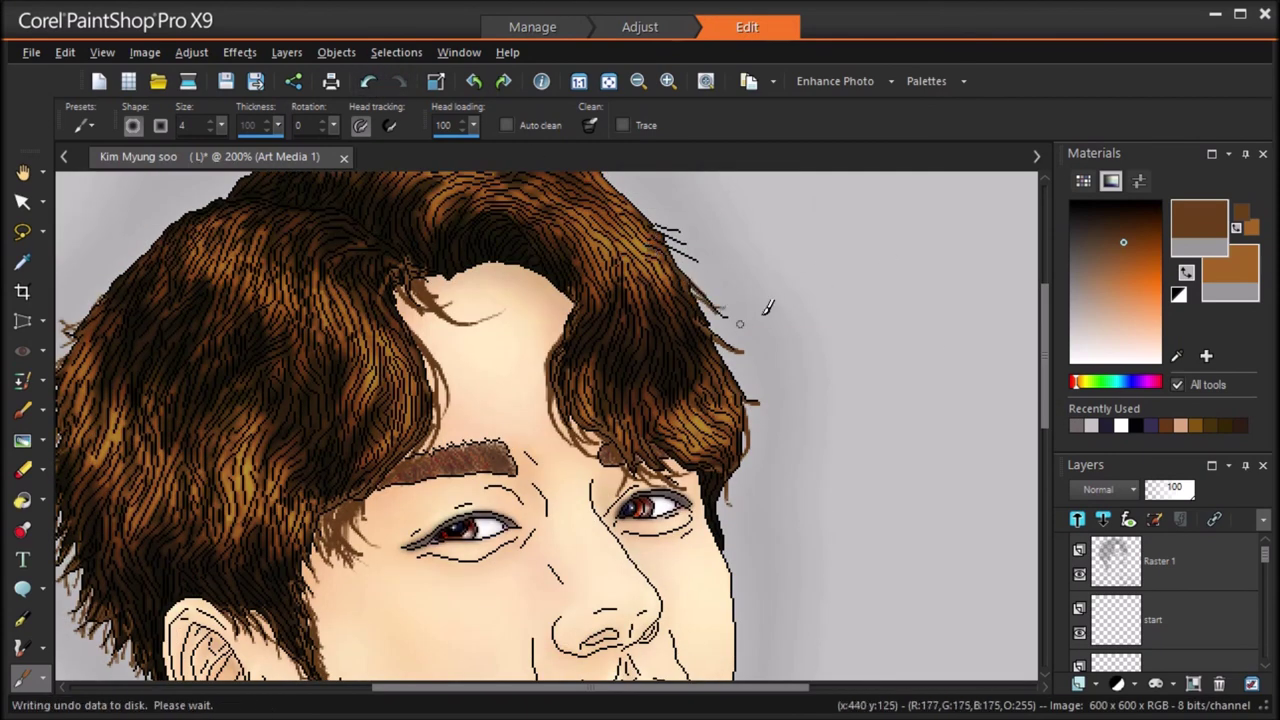
pyautogui.moveTo(667, 240); pyautogui.dragTo(692, 248)
# Step: Draw curved brown Palette Knife wisps over the top of the head and by the inner fringe, undoing a misplaced stroke
pyautogui.scroll(3, 1028, 292)
pyautogui.moveTo(413, 255); pyautogui.dragTo(438, 266)
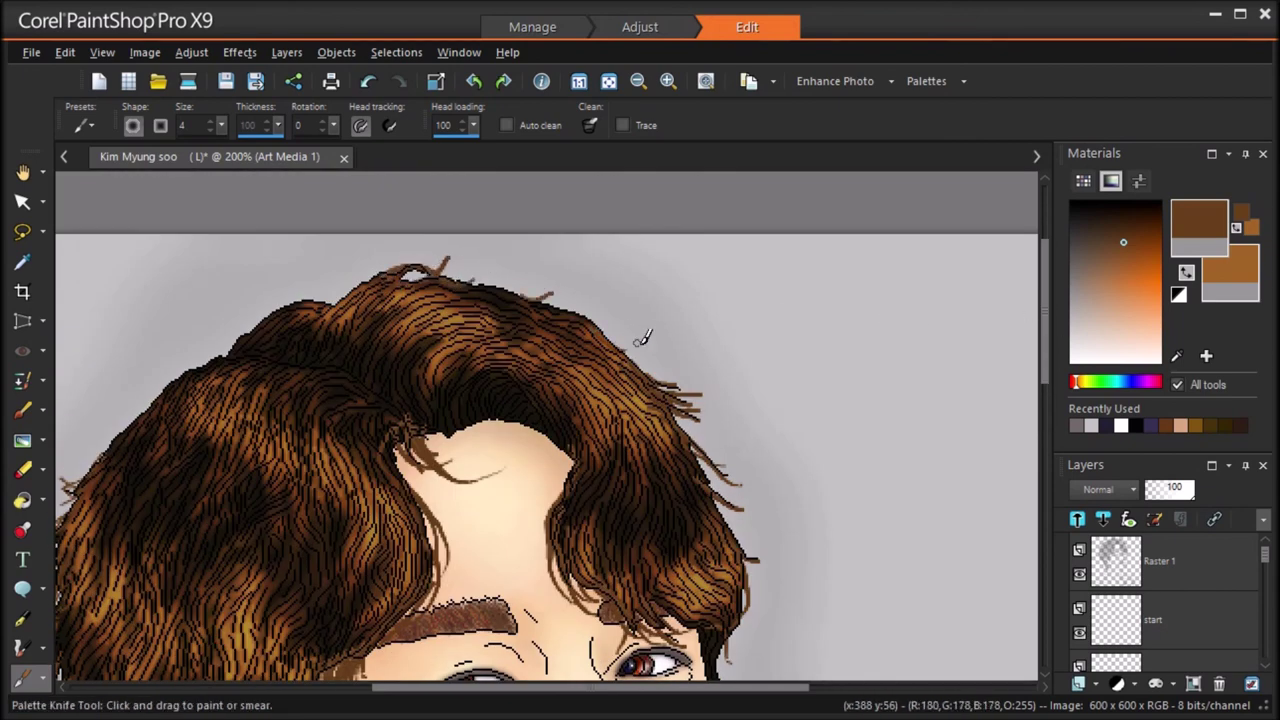
pyautogui.moveTo(298, 300); pyautogui.dragTo(350, 270)
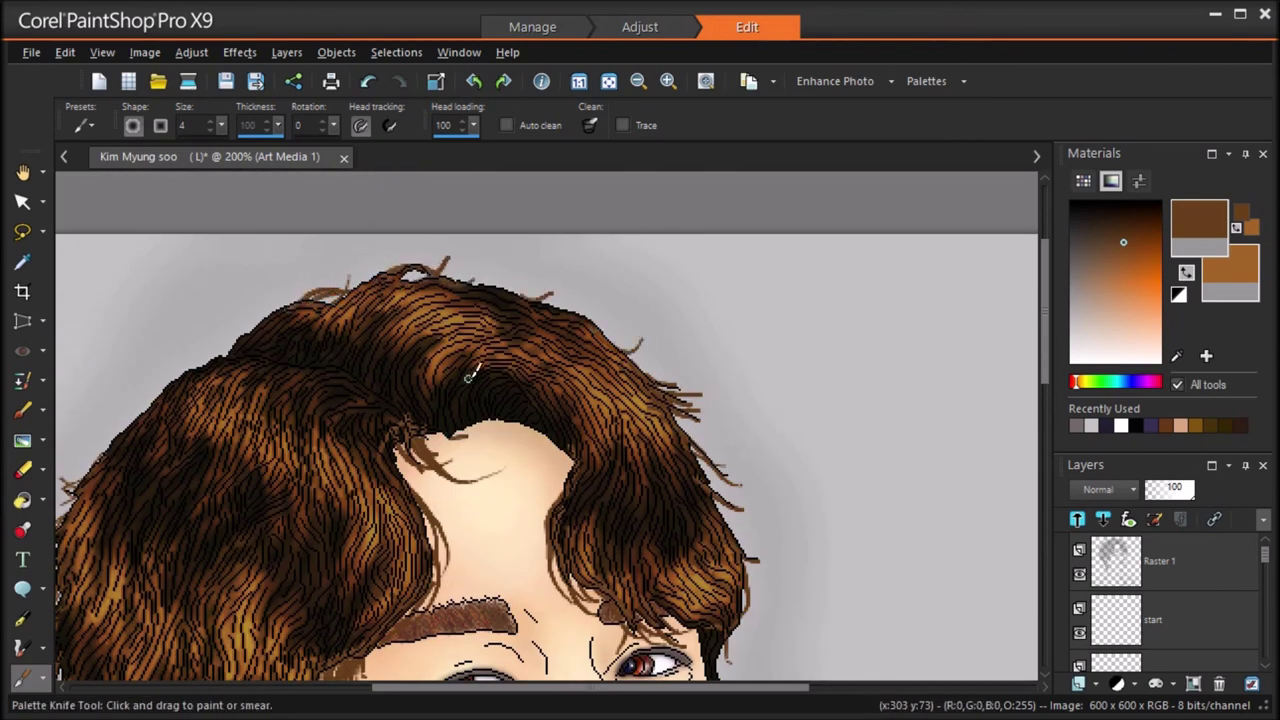
pyautogui.moveTo(547, 504); pyautogui.dragTo(567, 462)
pyautogui.click(369, 82)
pyautogui.moveTo(223, 354); pyautogui.dragTo(264, 320)
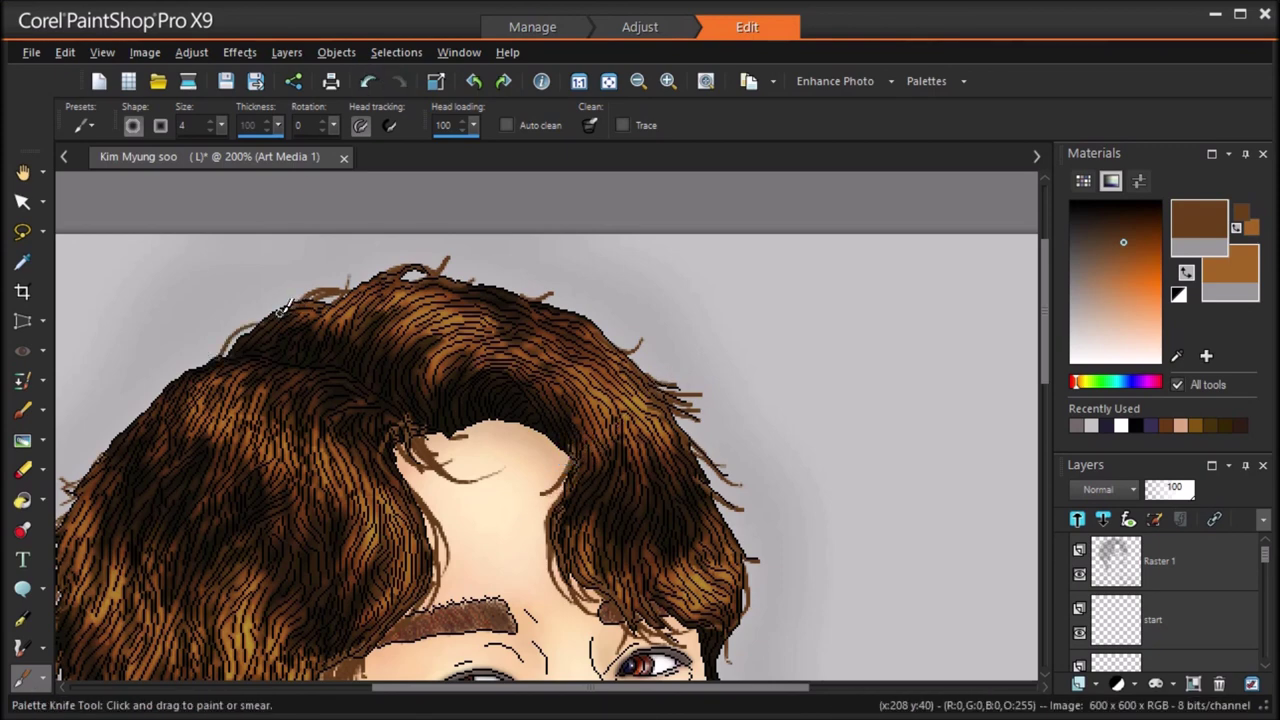
# Step: Hide the Raster 1 line-art layer and save the painted portrait
pyautogui.hotkey('ctrl', 'alt', 'w')
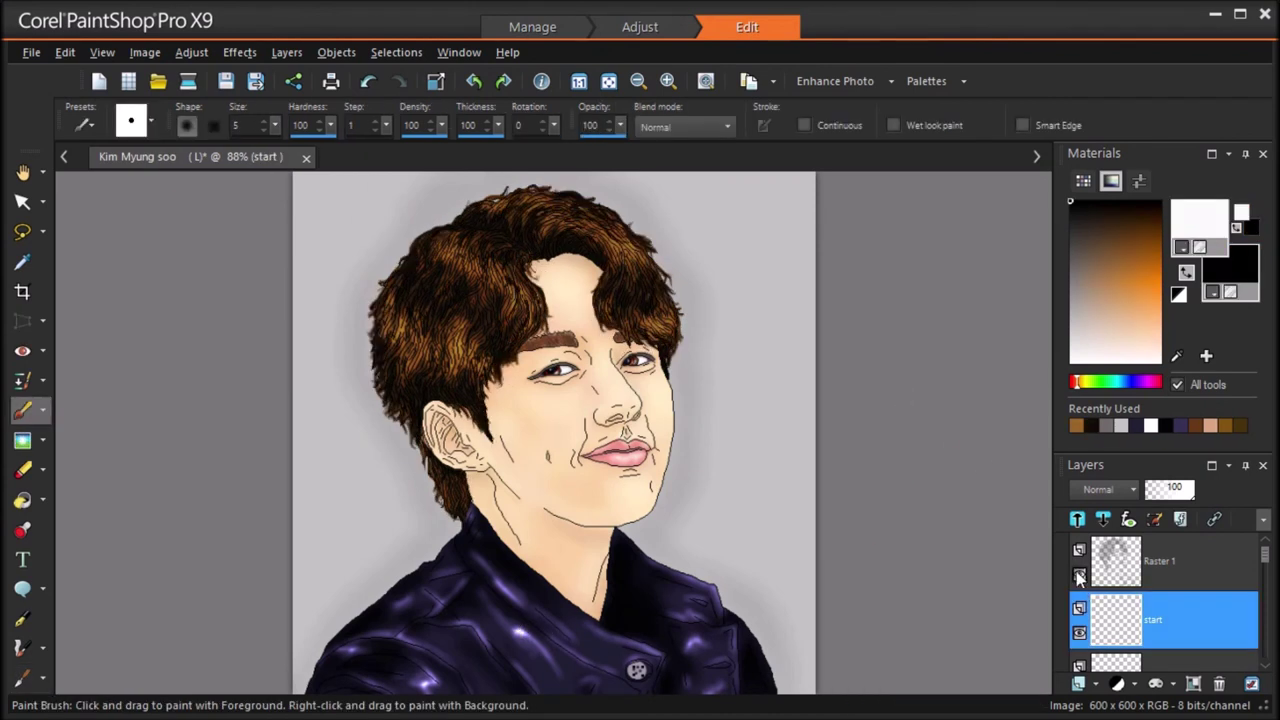
pyautogui.click(1079, 577)
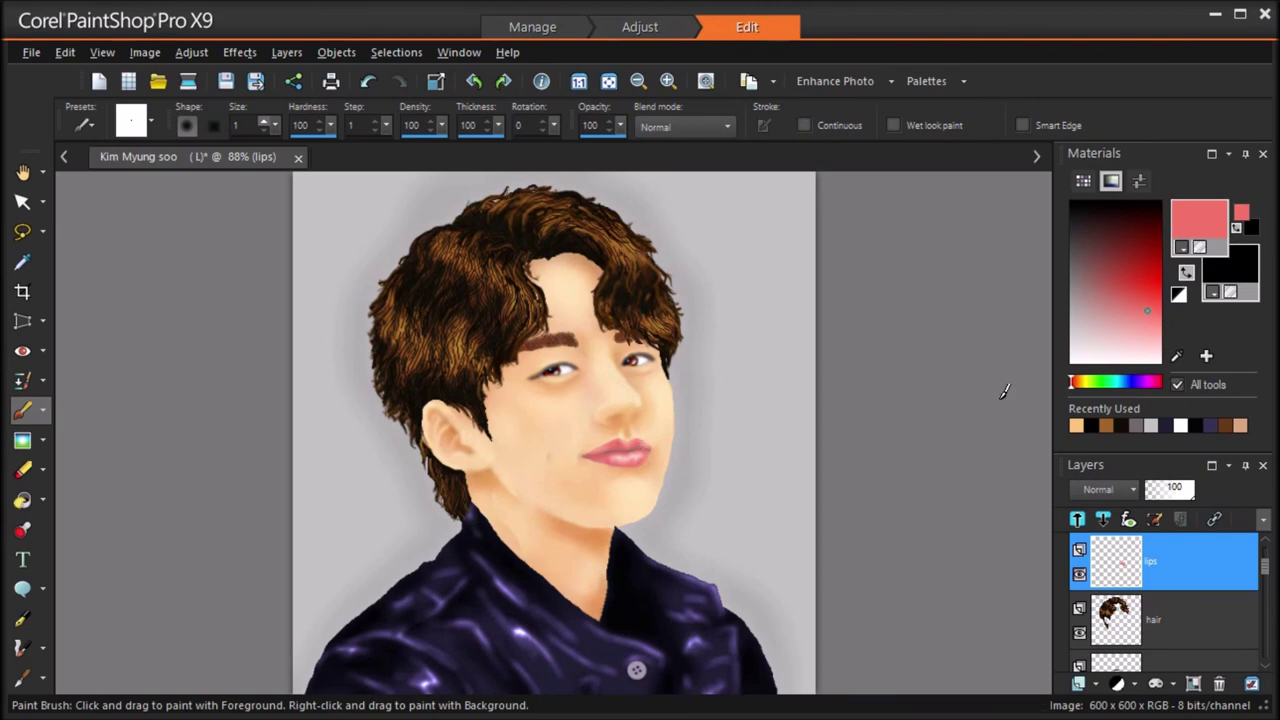
pyautogui.hotkey('ctrl', 's')
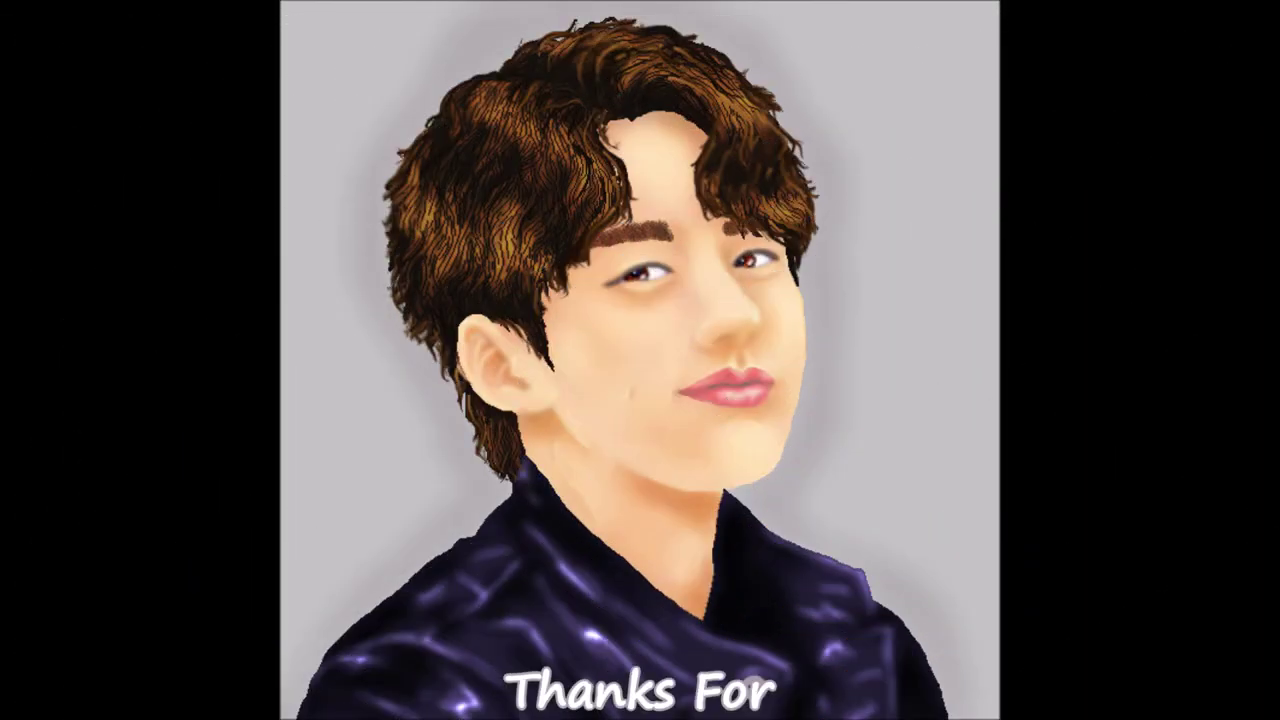